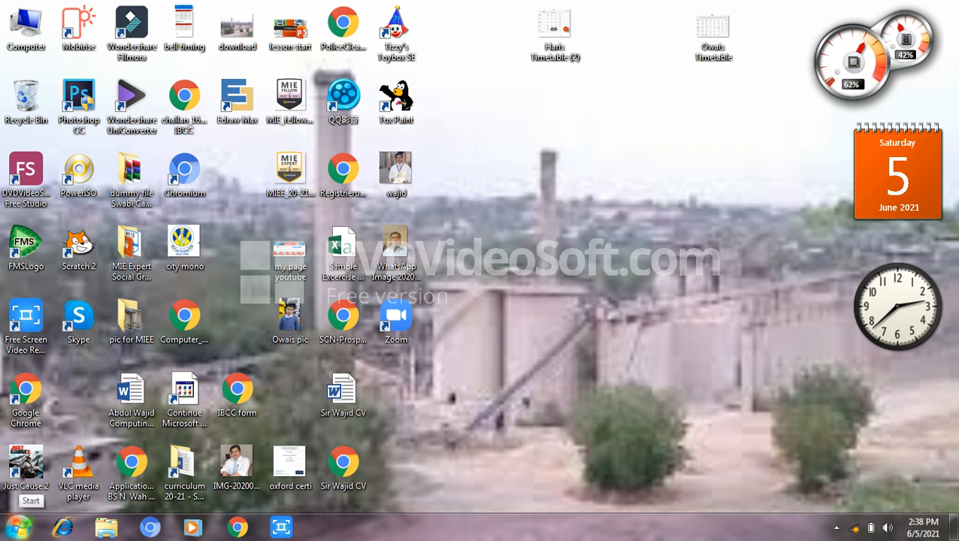
Step: Start Excel 2013, dismiss the activation notice, and create a blank workbook in a maximized window
key("super")
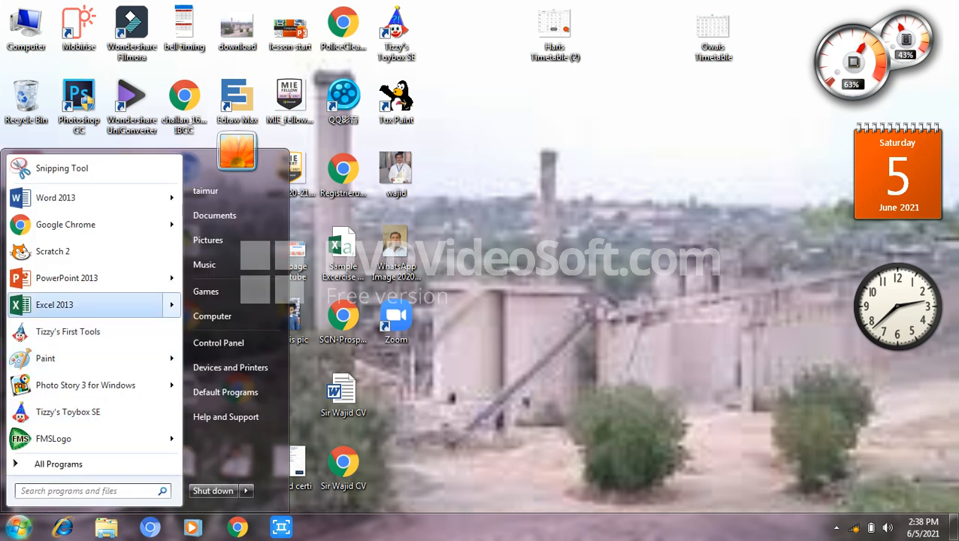
left_click(124, 305)
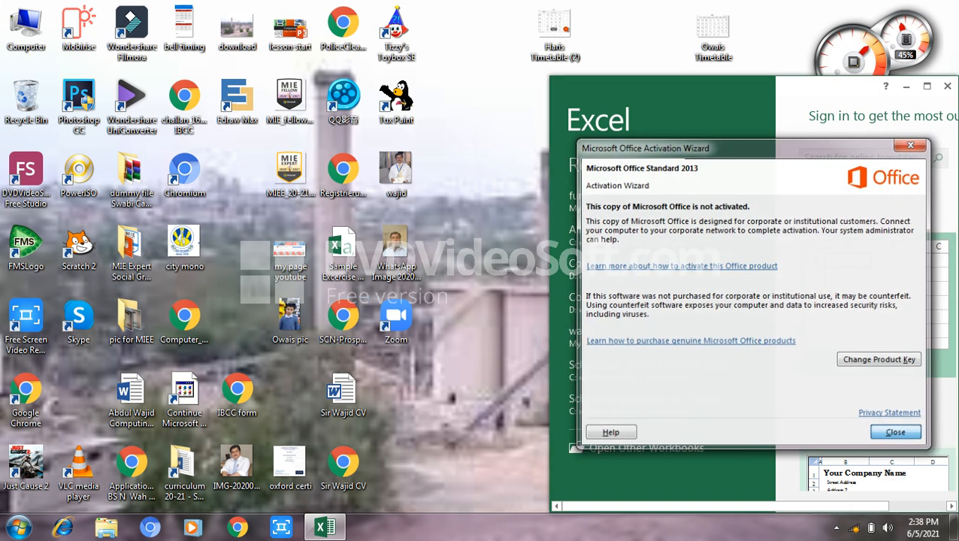
left_click(896, 433)
left_click(877, 304)
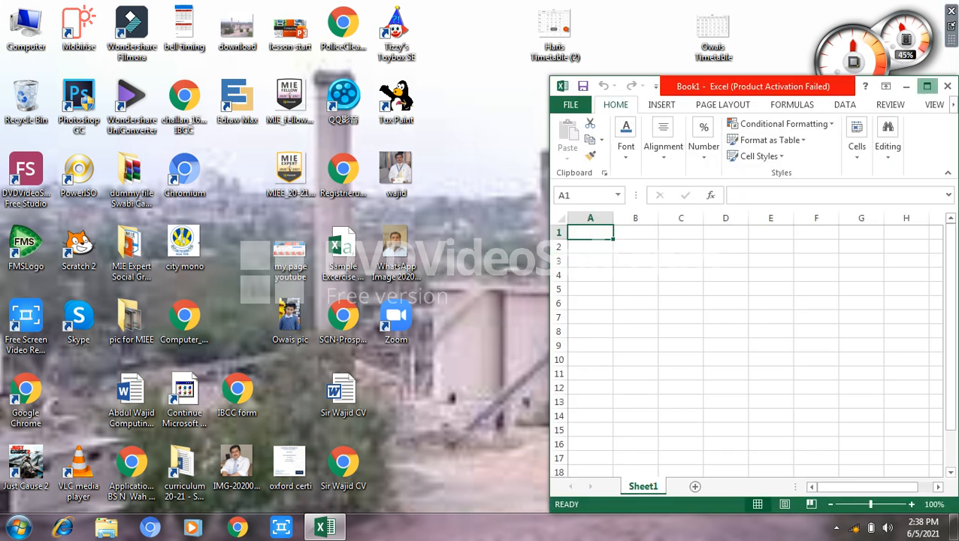
left_click(926, 86)
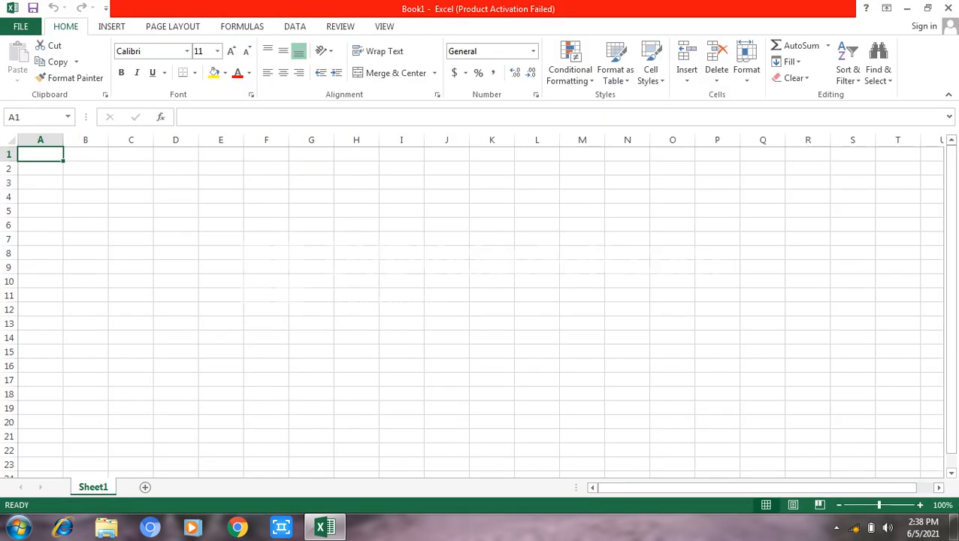
Step: Enter the title "Detail Marks Certificate" in cell B2
left_click(85, 168)
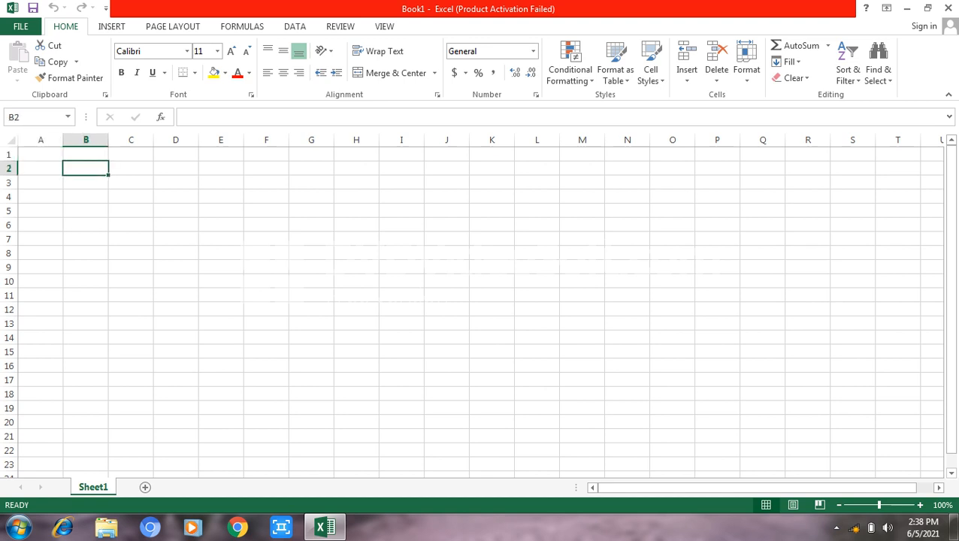
type("The")
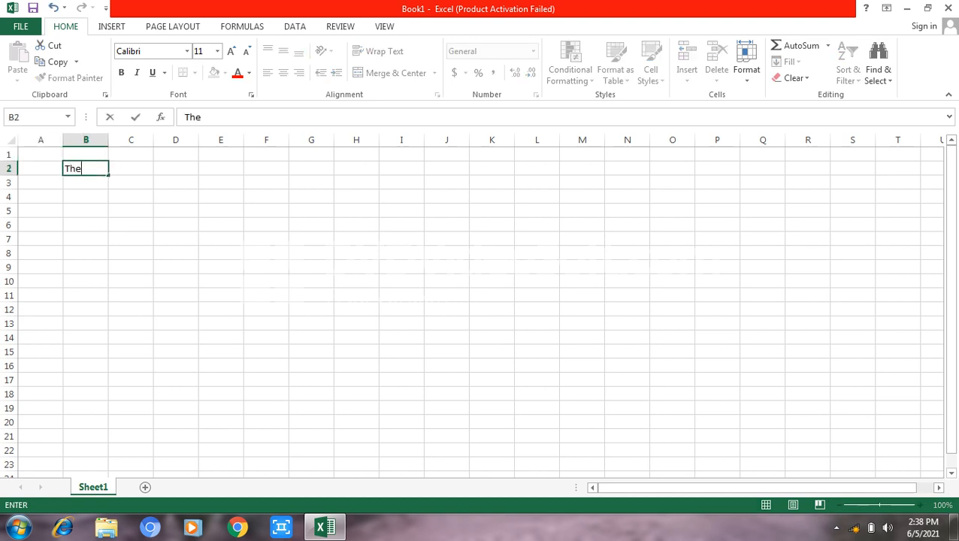
key("BackSpace")
key("BackSpace")
key("BackSpace")
type("Detail Mar")
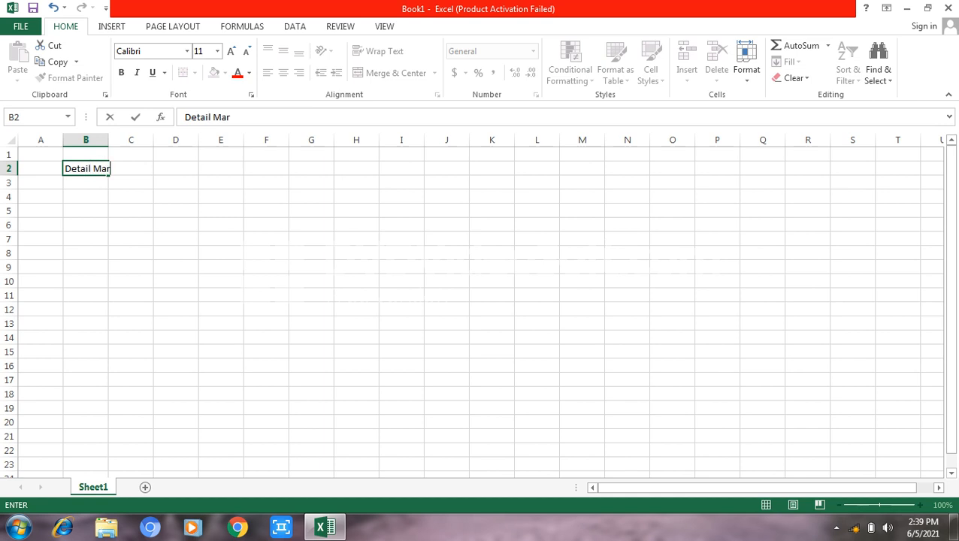
type("ks Certific")
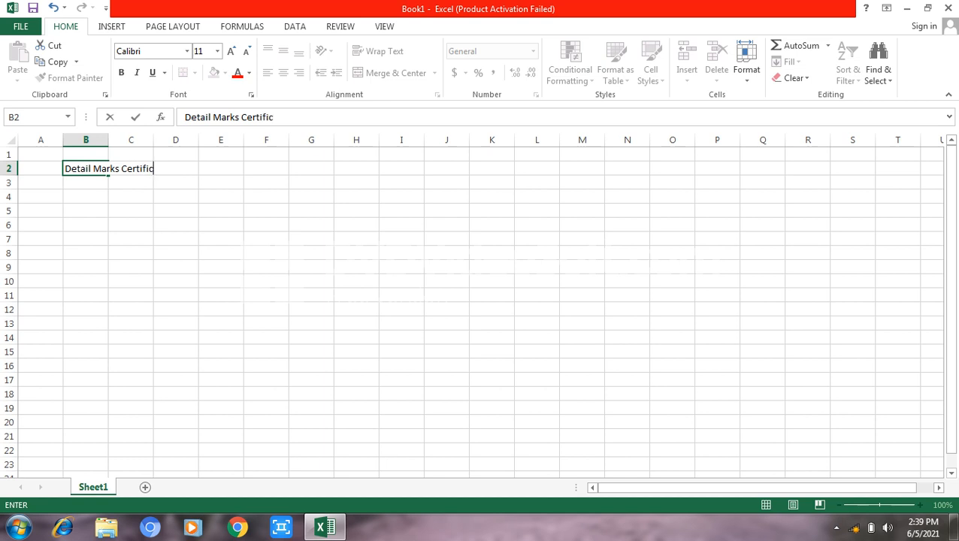
type("ate")
key("Return")
key("Return")
key("Return")
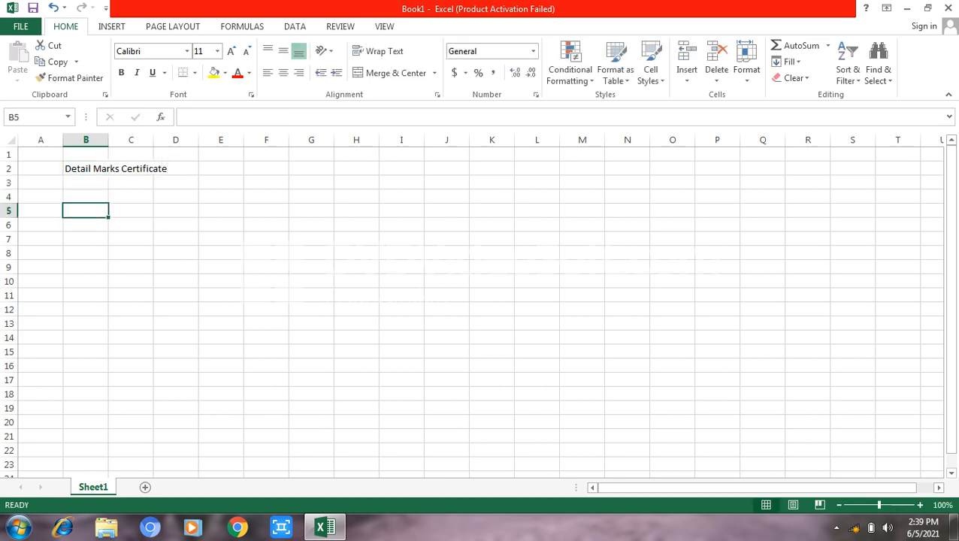
left_click(41, 139)
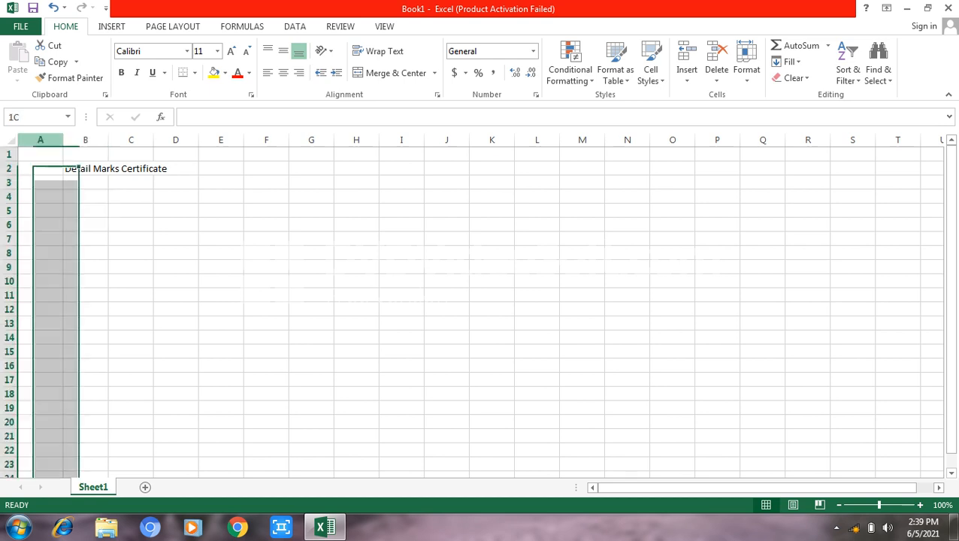
left_click(131, 139)
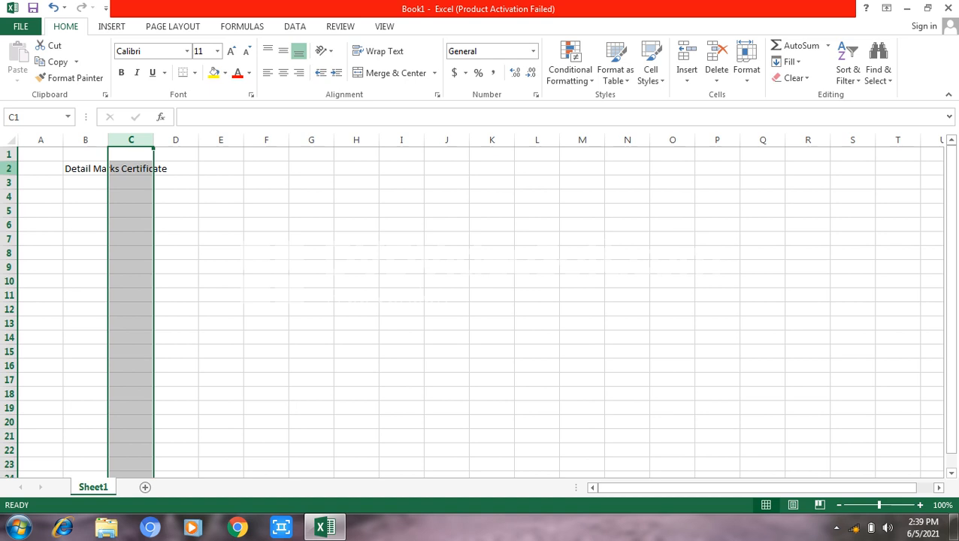
left_click(9, 169)
left_click(9, 196)
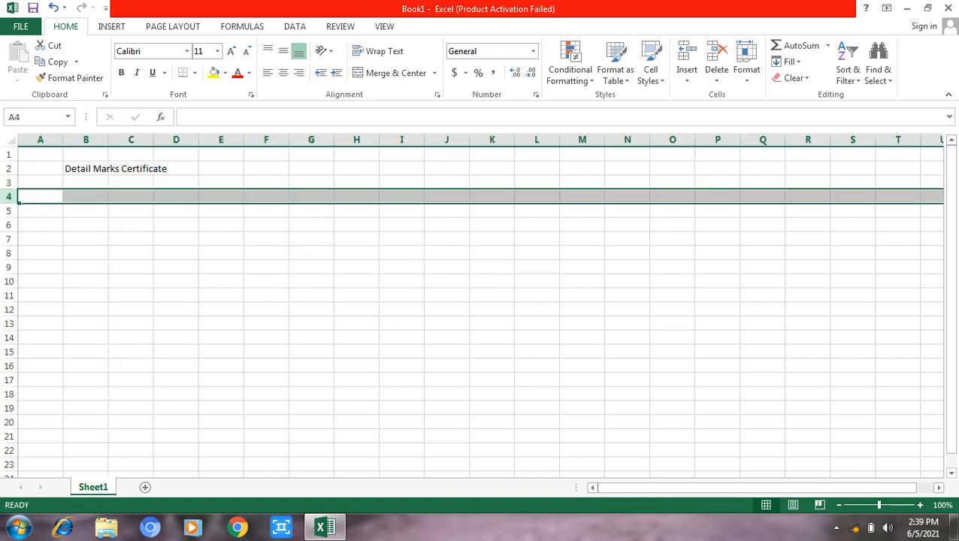
left_click(85, 183)
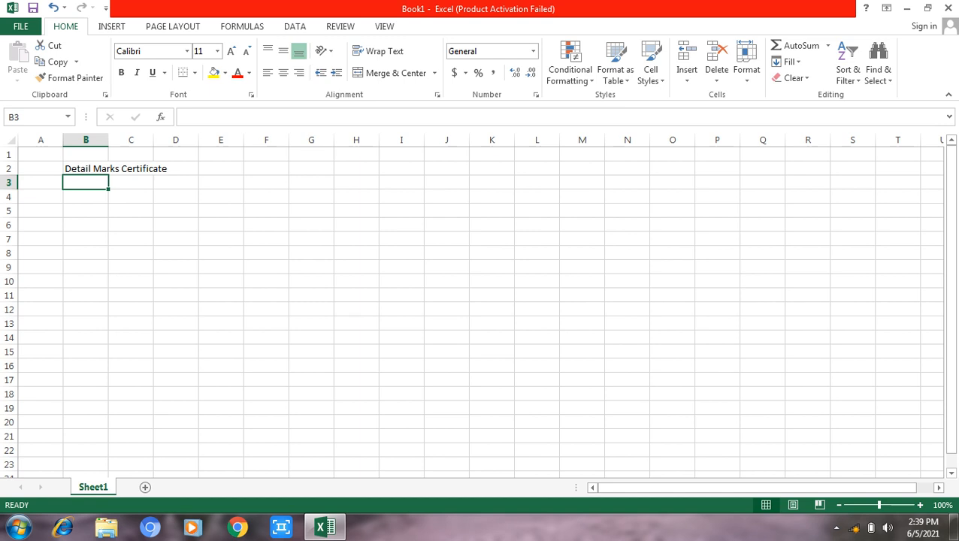
Step: Increase the font size of the title in B2 to 28
left_click(85, 169)
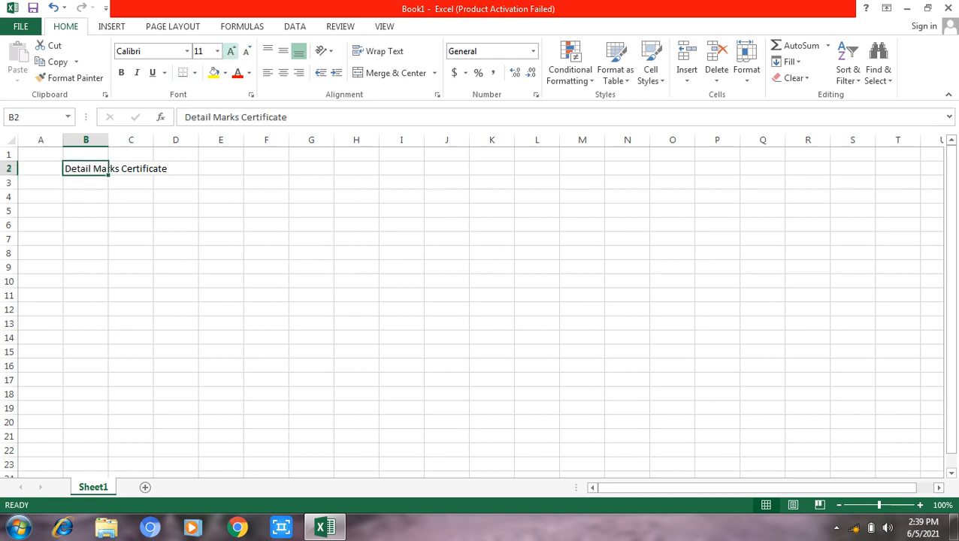
double_click(230, 51)
double_click(230, 52)
double_click(230, 51)
double_click(231, 52)
left_click(230, 51)
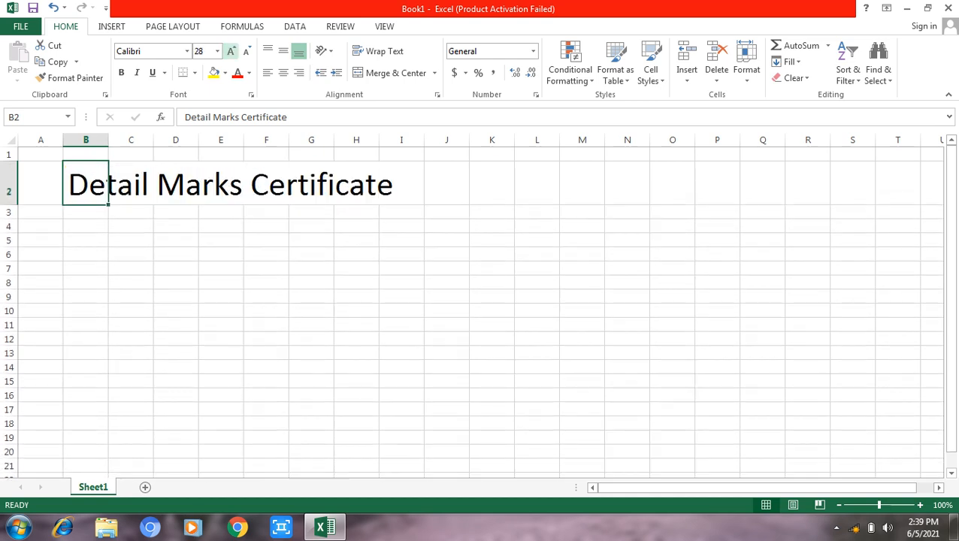
double_click(231, 52)
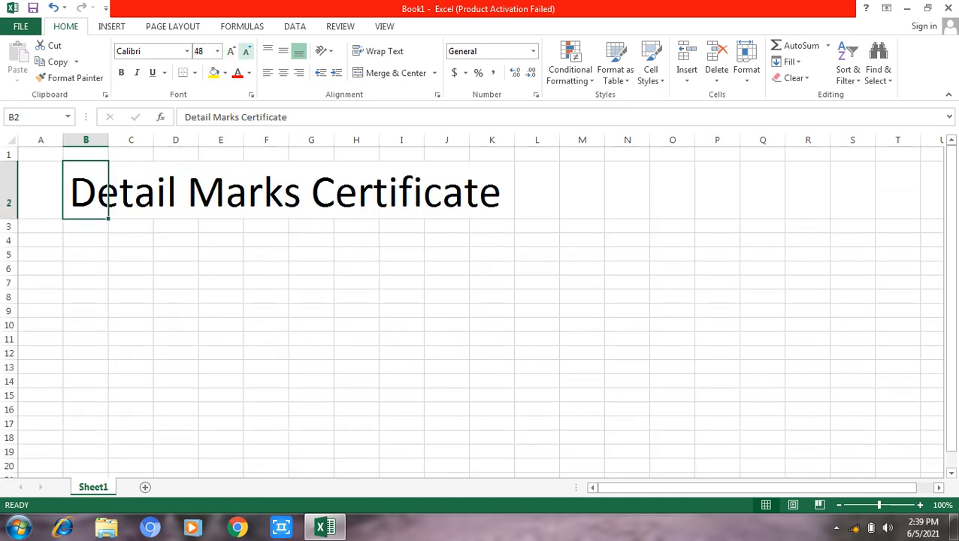
left_click(246, 51)
double_click(246, 51)
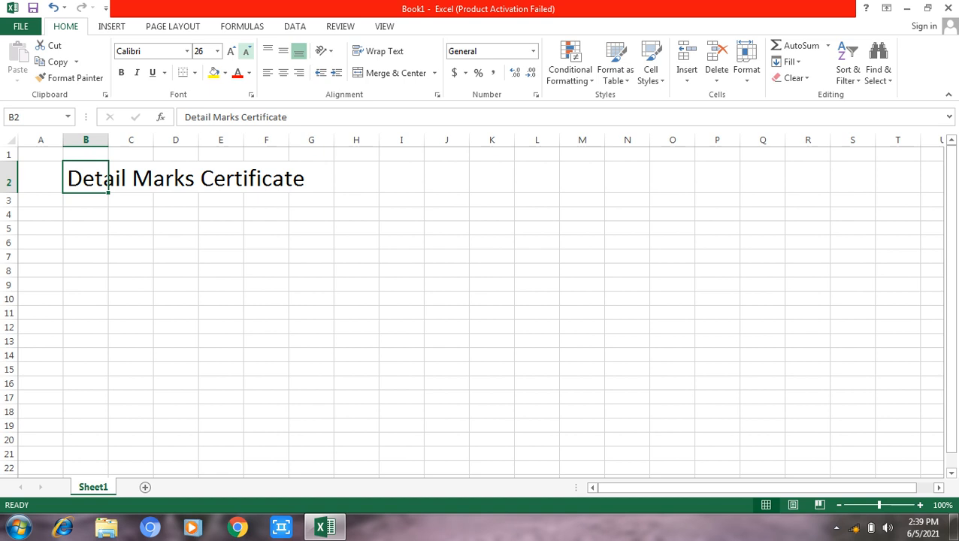
left_click(231, 51)
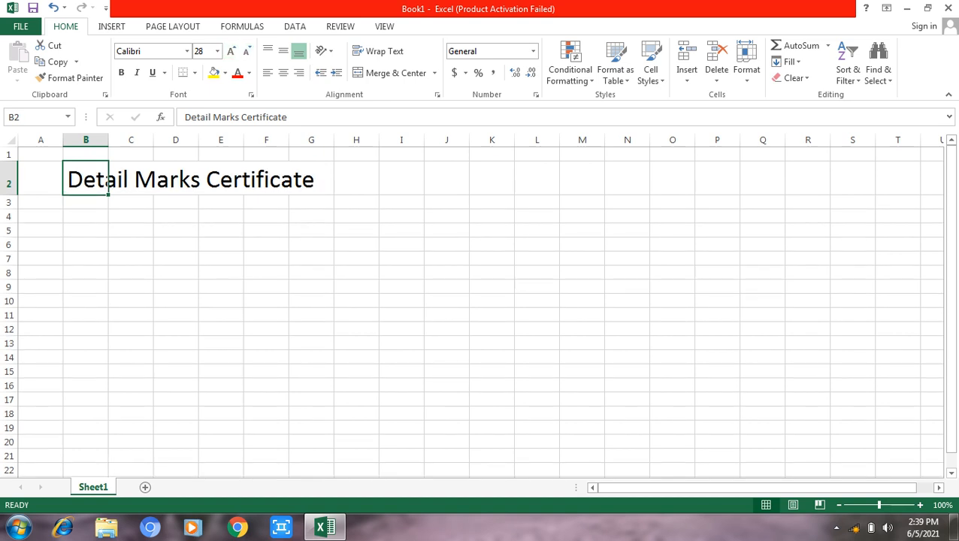
Step: Make the title in B2 bold, italic and underlined, and set its font to Algerian
left_click(121, 73)
left_click(137, 72)
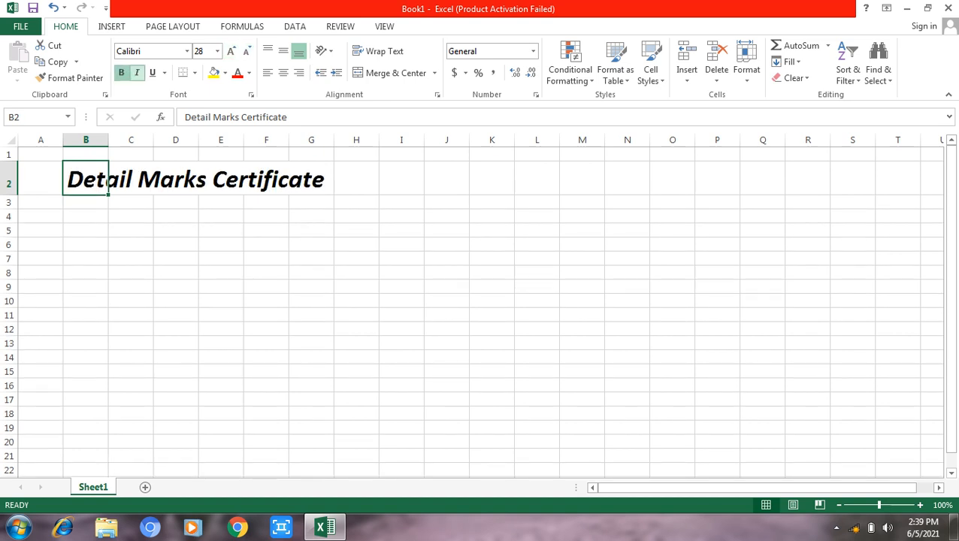
left_click(152, 73)
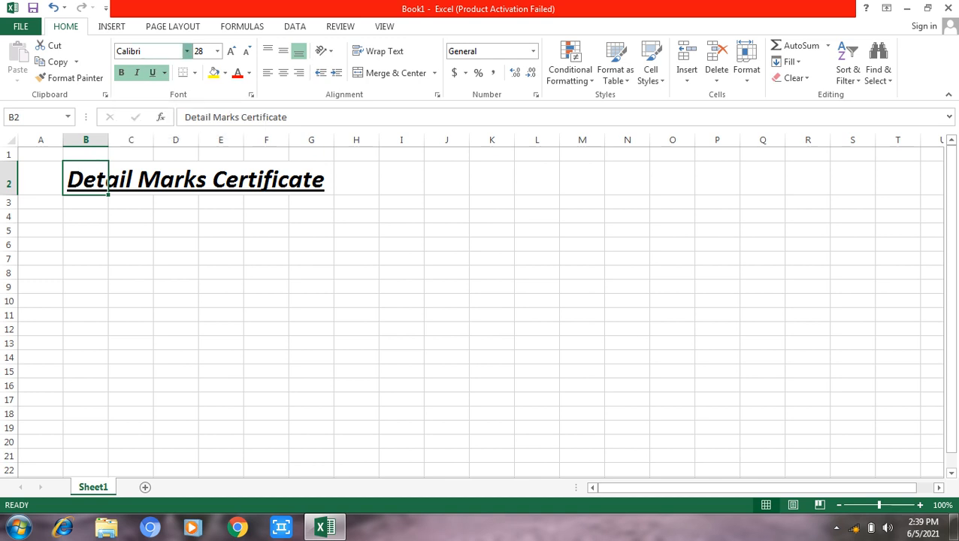
left_click(186, 51)
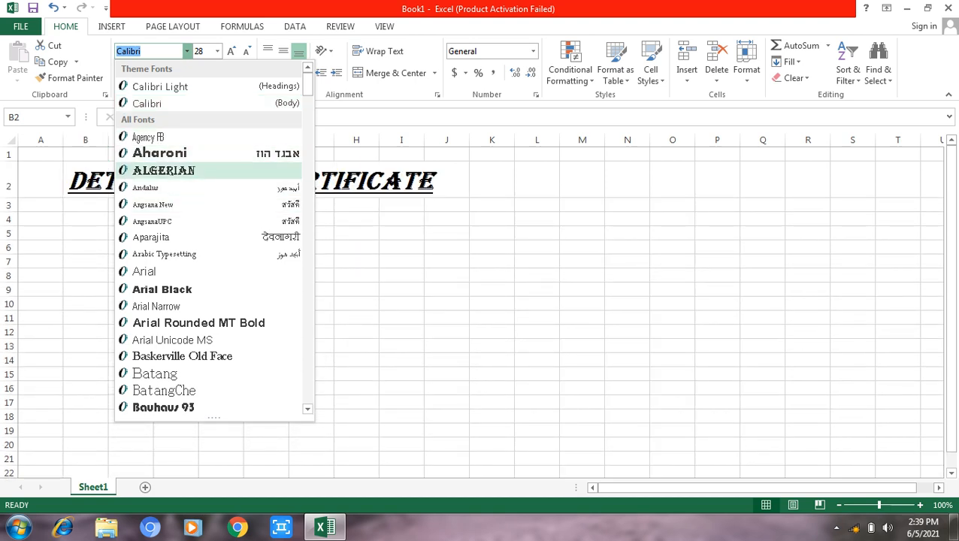
left_click(163, 170)
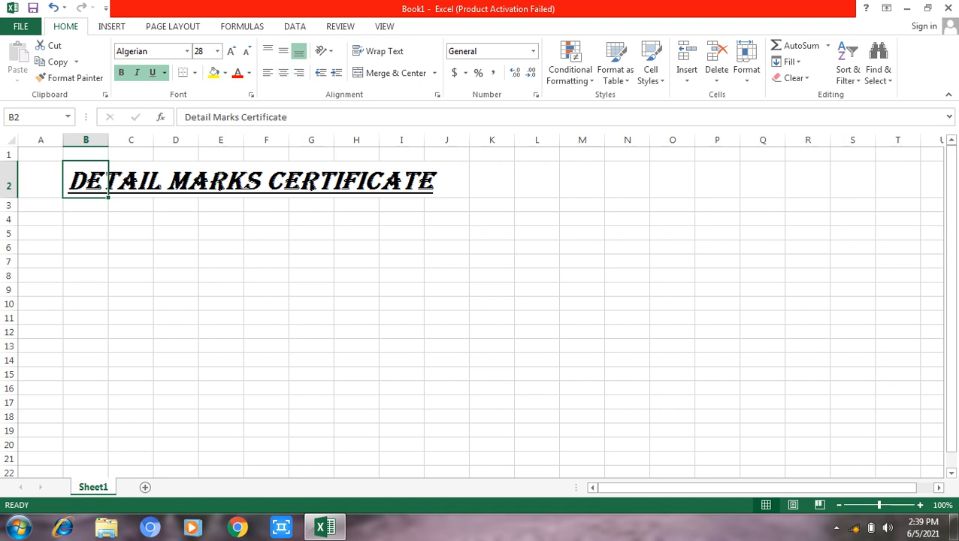
Step: Merge and center the title across B2:L2 and color it with a yellow fill and red text
left_click_drag(98, 180, 543, 188)
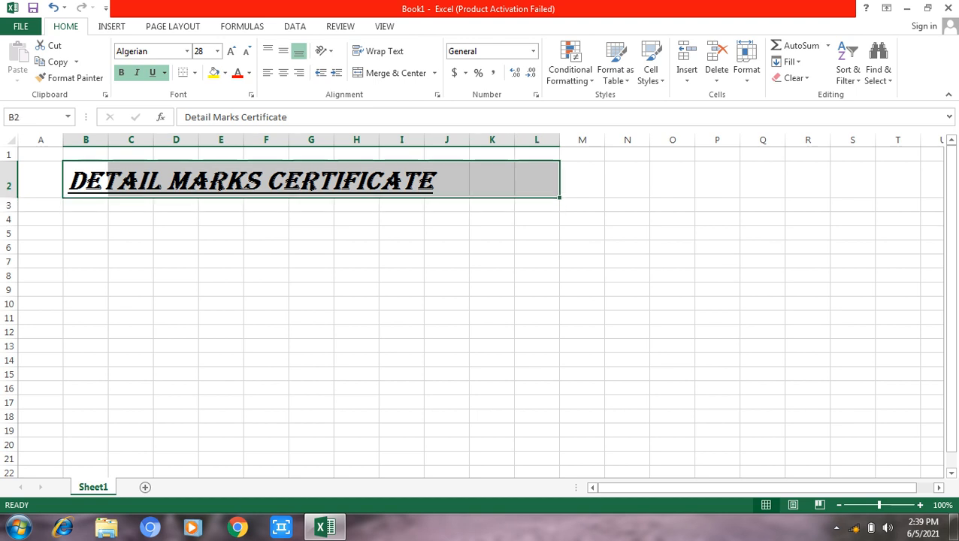
left_click(392, 73)
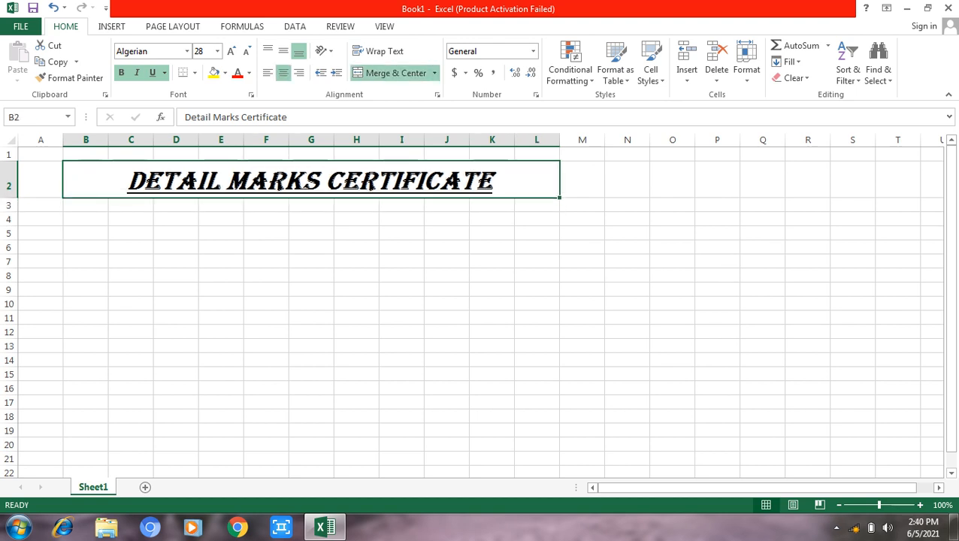
left_click(215, 73)
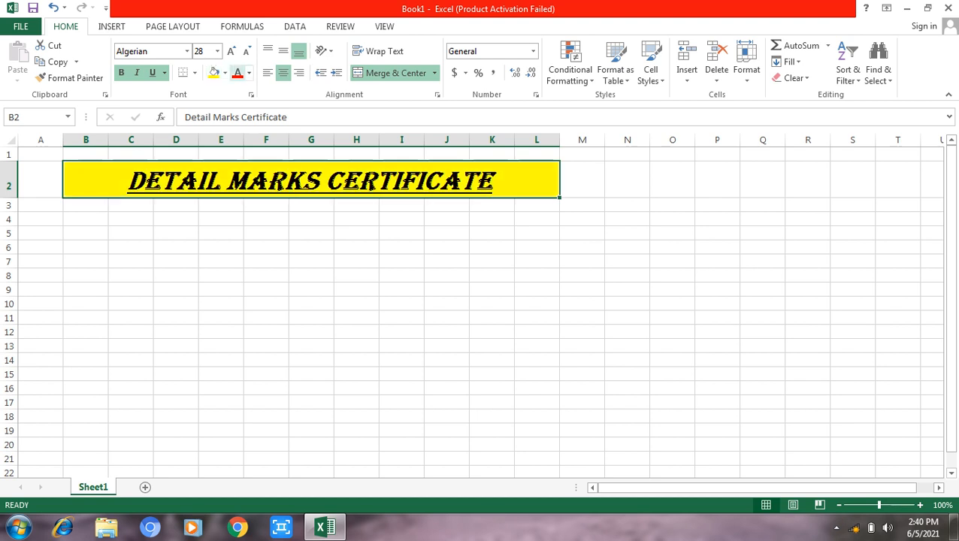
left_click(238, 73)
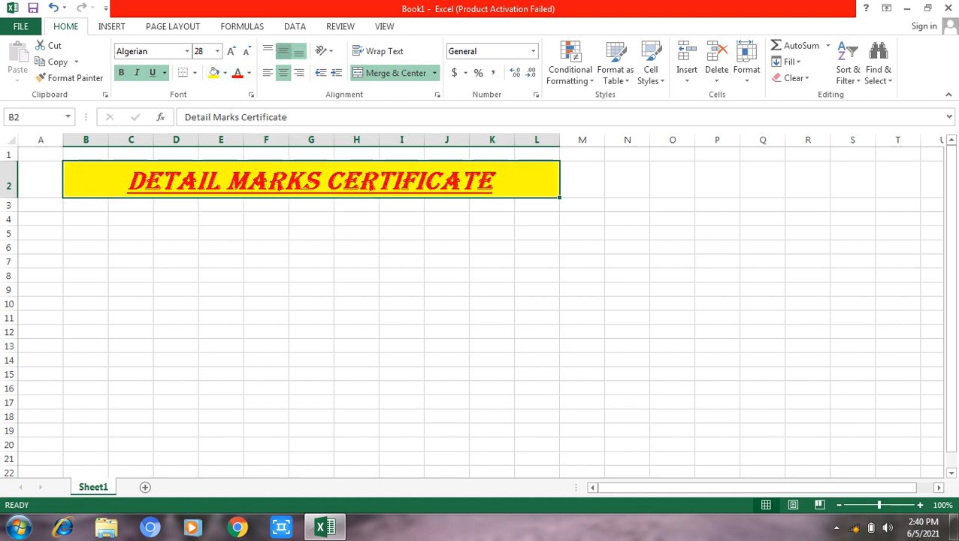
Step: Align the title to the vertical middle and horizontal center of the merged cell
left_click(283, 50)
left_click(268, 73)
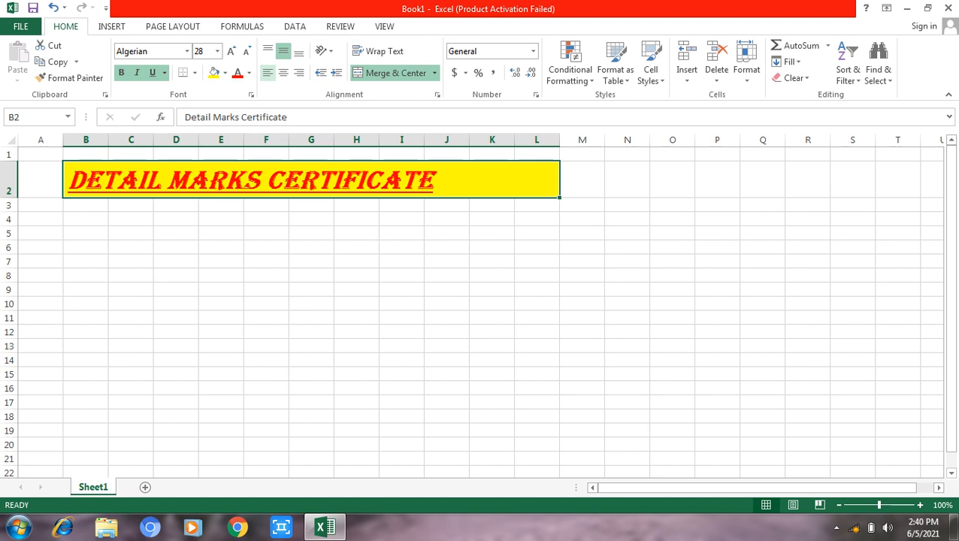
left_click(282, 73)
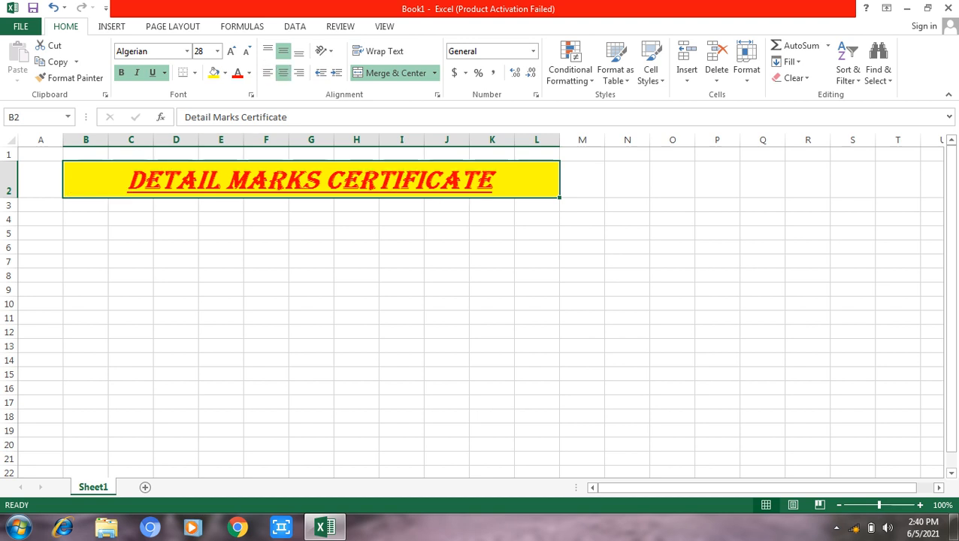
Step: Enter the column headings "S.no", "First Name", "last Name" and "Full Name" in cells B5 to E5
left_click(86, 233)
type("S.no")
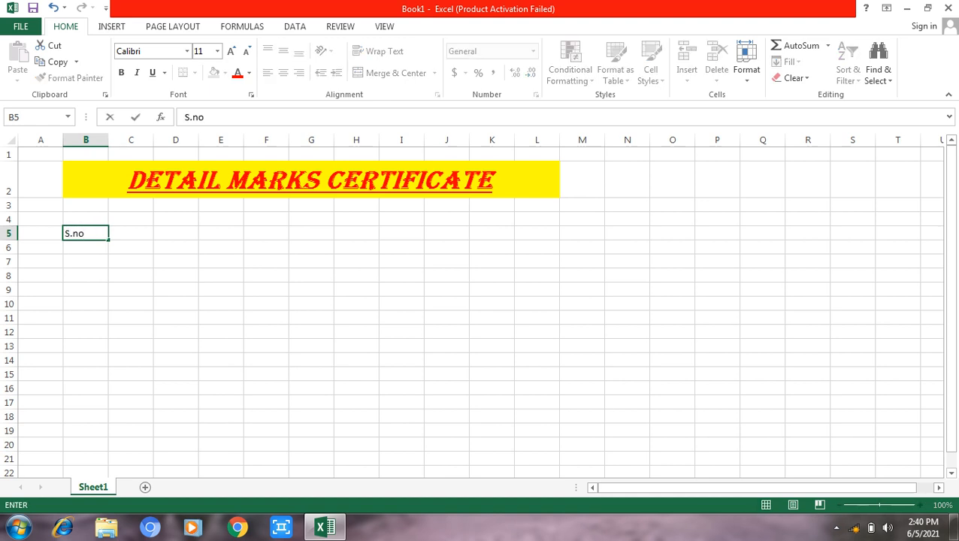
key("Tab")
type("F")
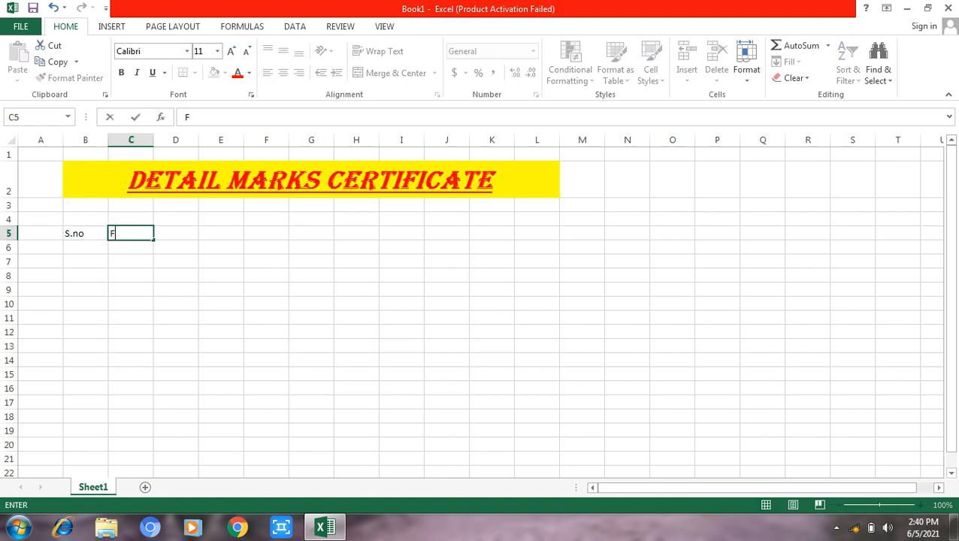
type("irst Name")
key("Tab")
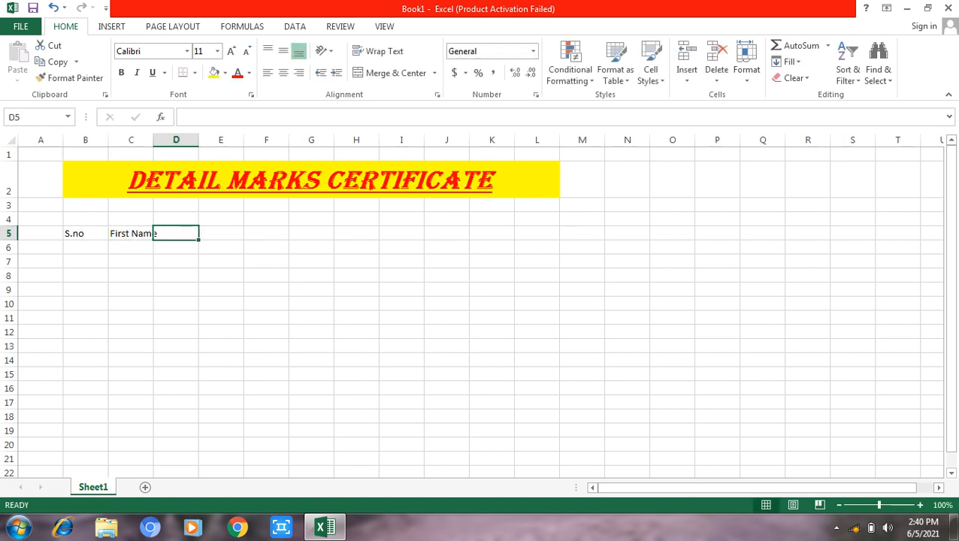
type("last")
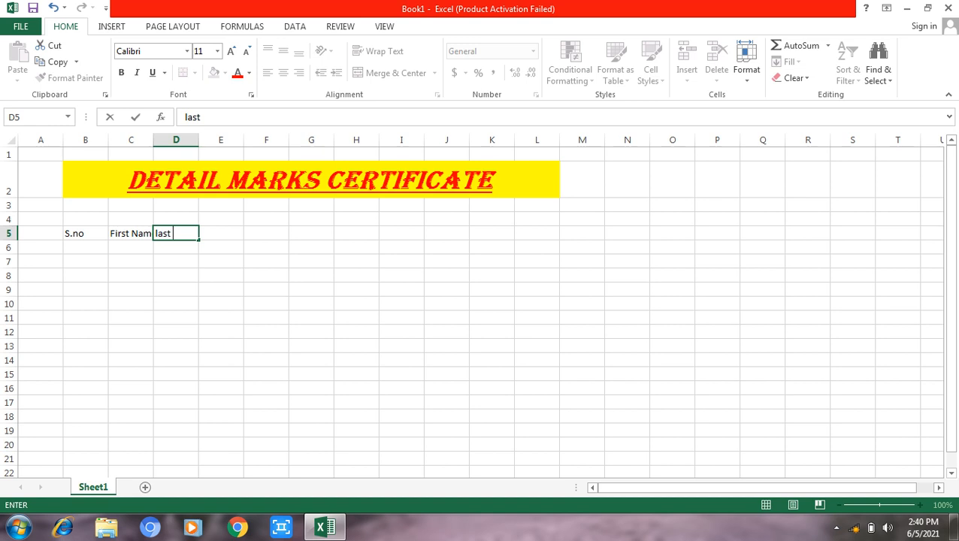
type(" Name")
key("Tab")
type("Fu")
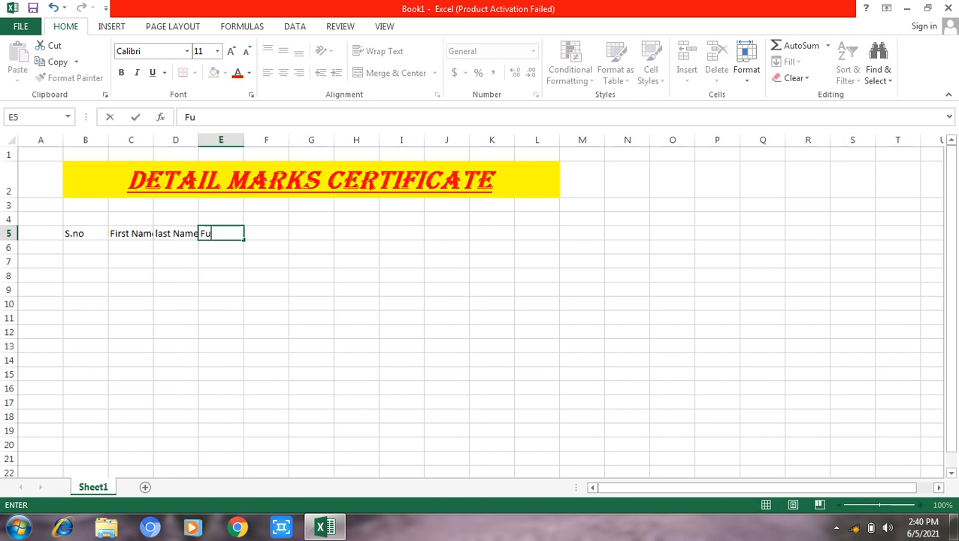
type("ll Name")
key("Tab")
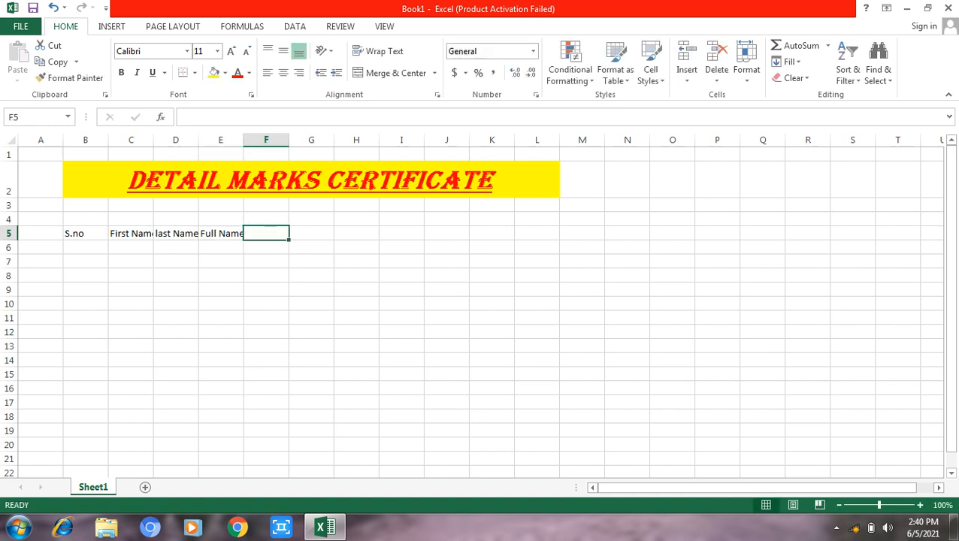
Step: Enter the subject headings "computing", "Math" and "Science" in cells F5 to H5
type("compu")
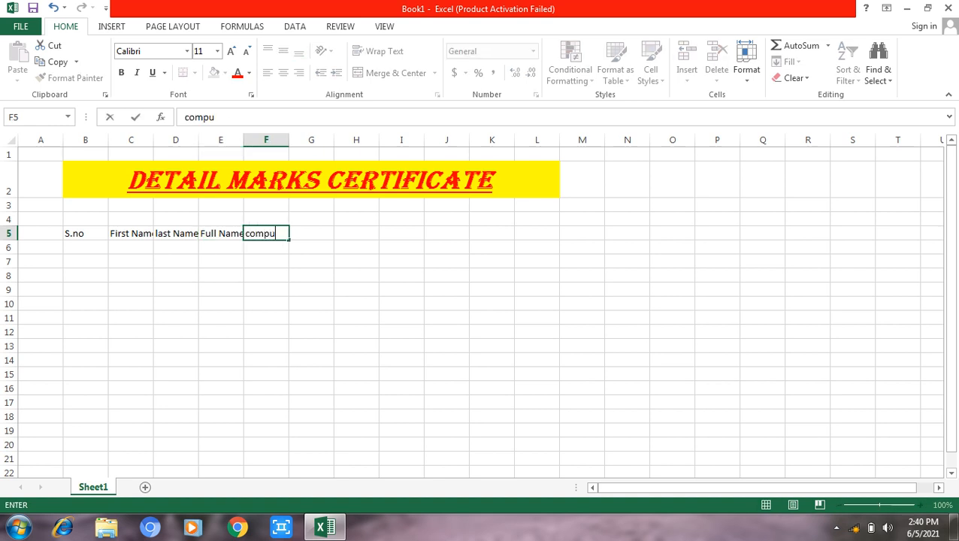
type("ting")
key("Tab")
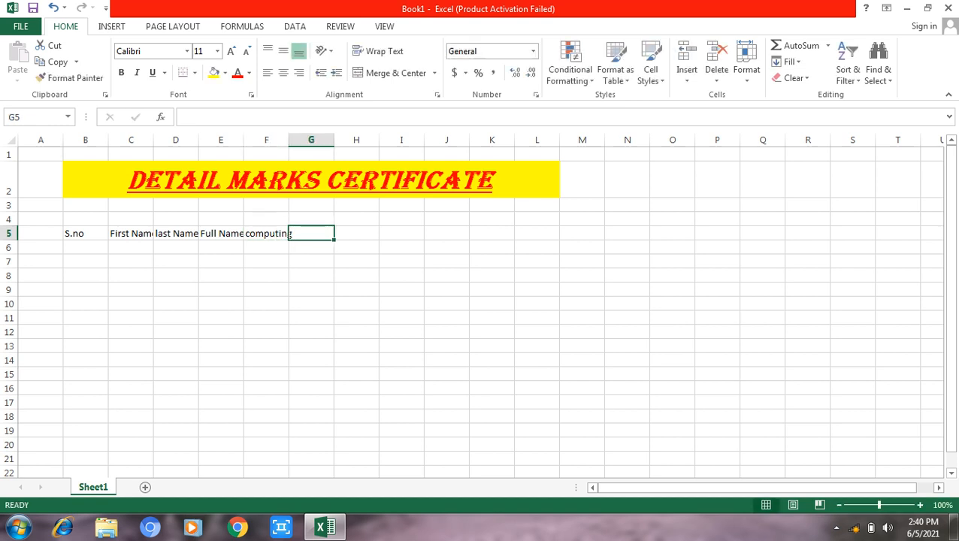
type("mta")
key("BackSpace")
key("BackSpace")
key("BackSpace")
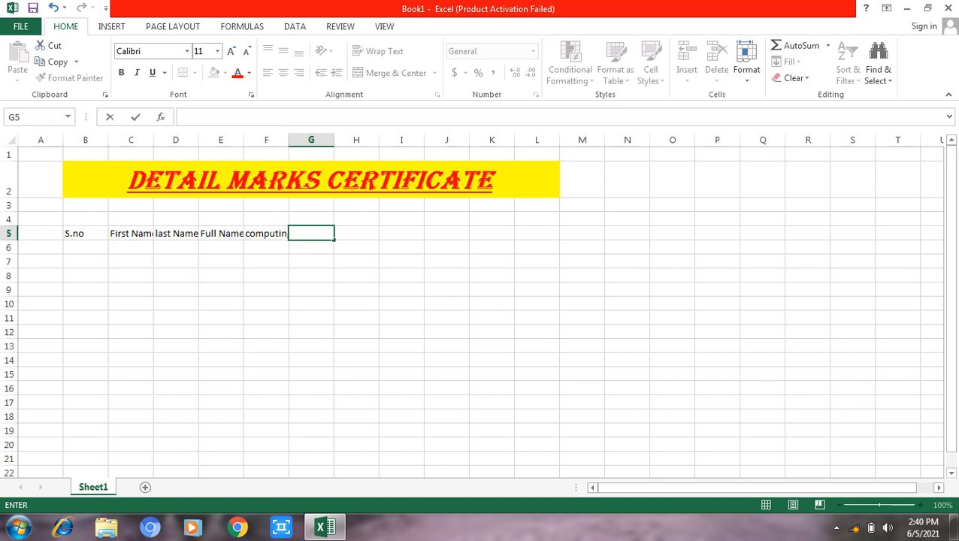
type("M")
key("BackSpace")
type("Math")
key("Tab")
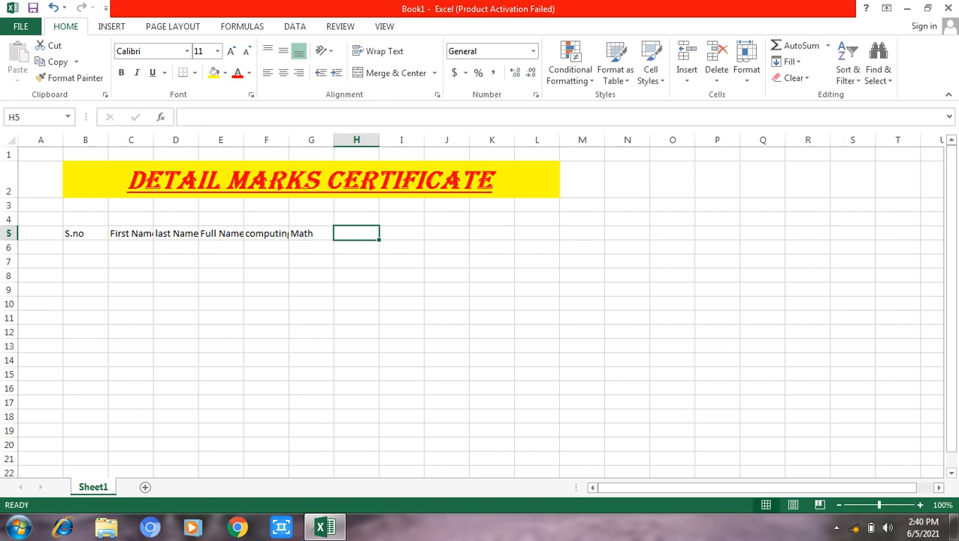
type("Scien")
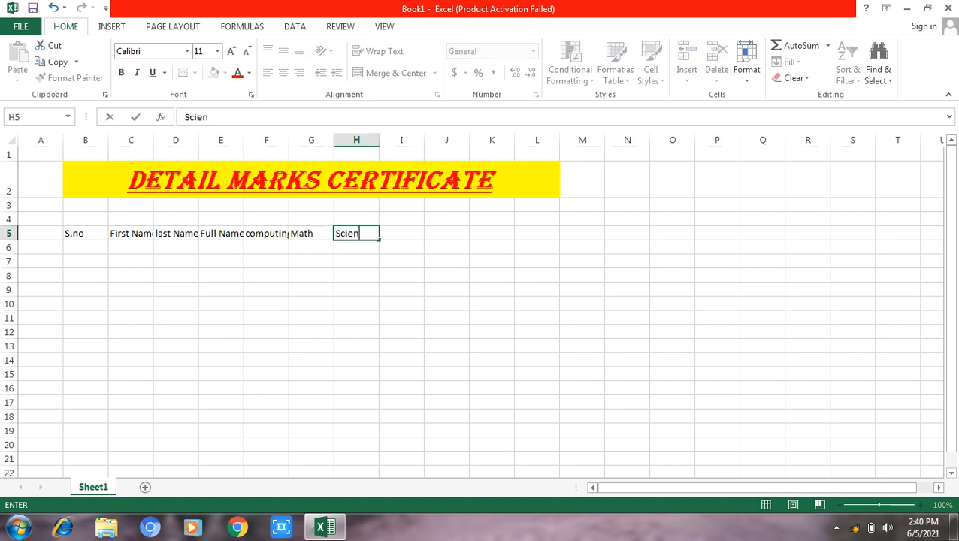
type("ce")
key("Tab")
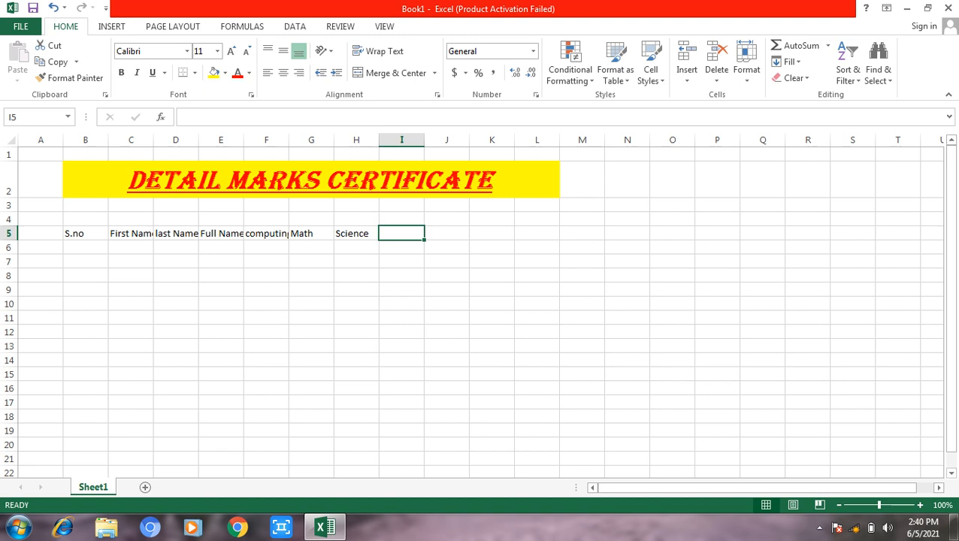
Step: Enter the result headings "obtain", "average" and "percentage" in cells I5 to K5
type("obtain")
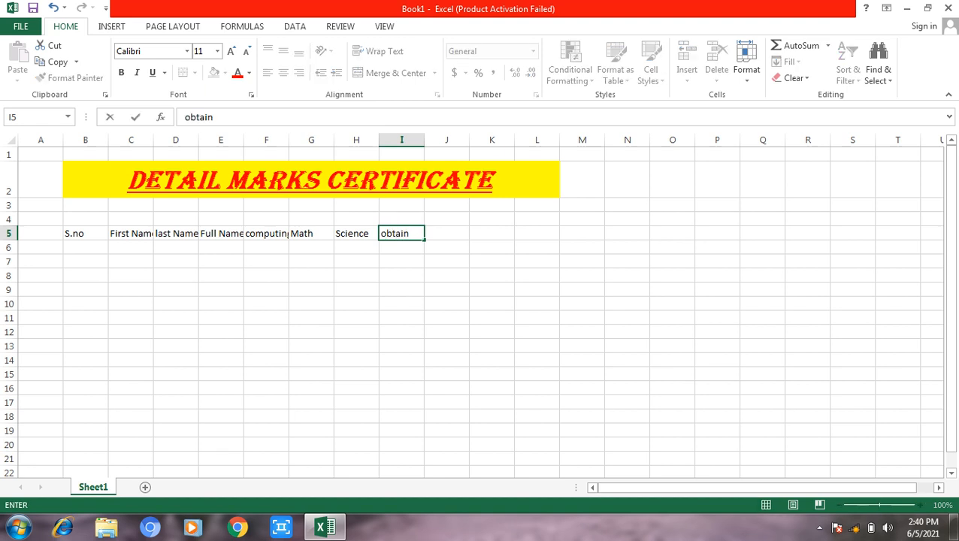
key("Tab")
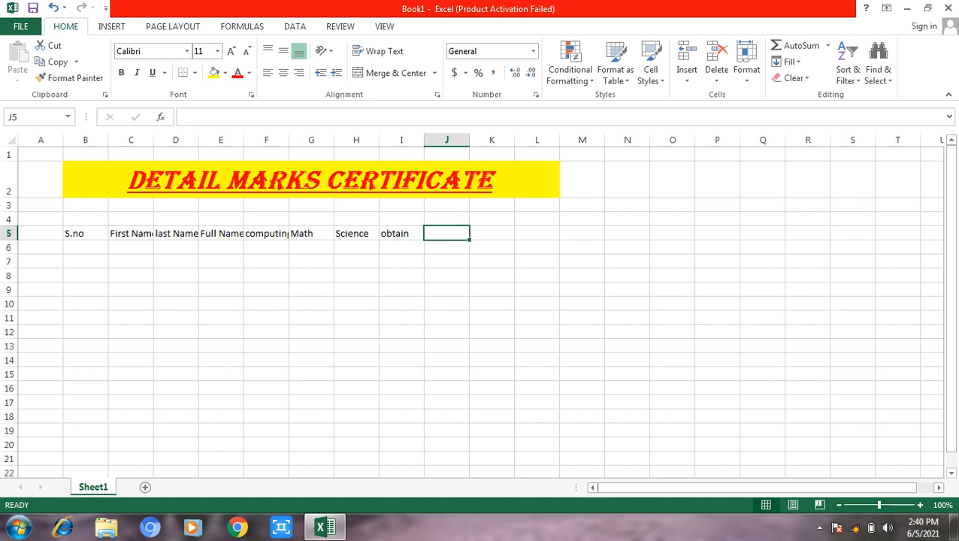
type("aver")
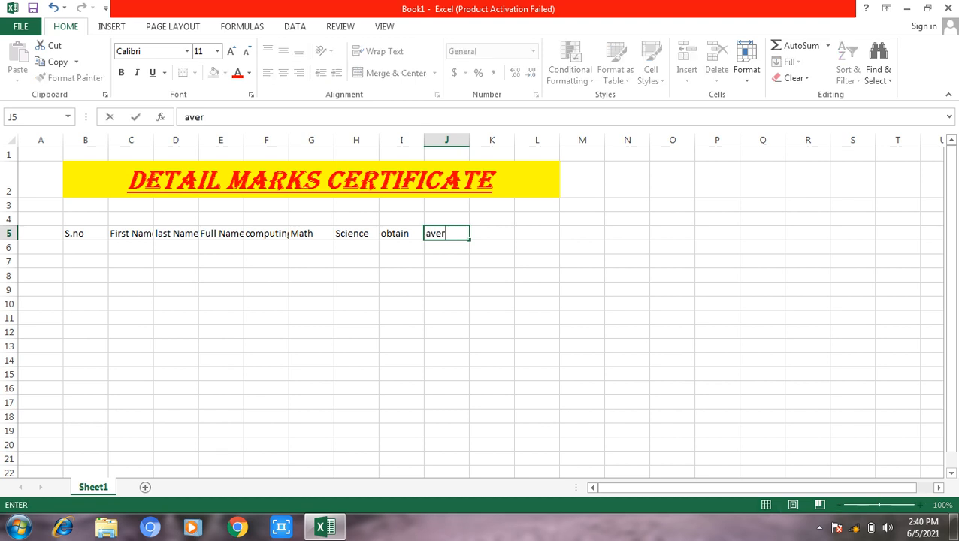
type("age")
key("Tab")
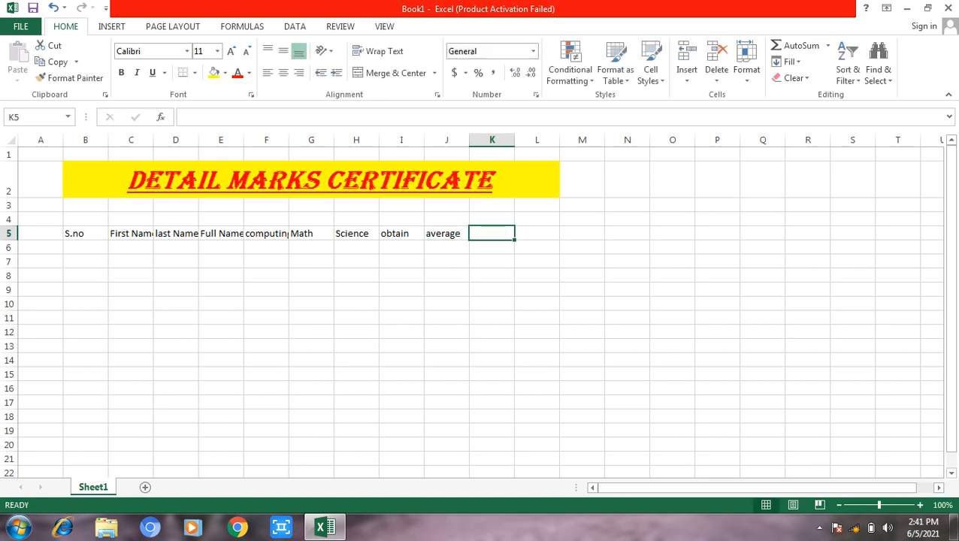
type("p")
key("BackSpace")
type("pe")
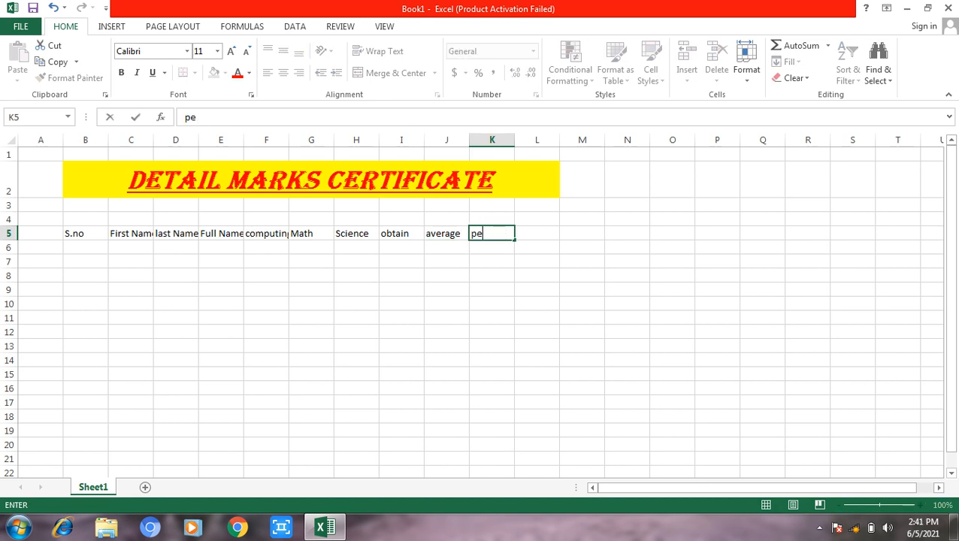
type("rcentage")
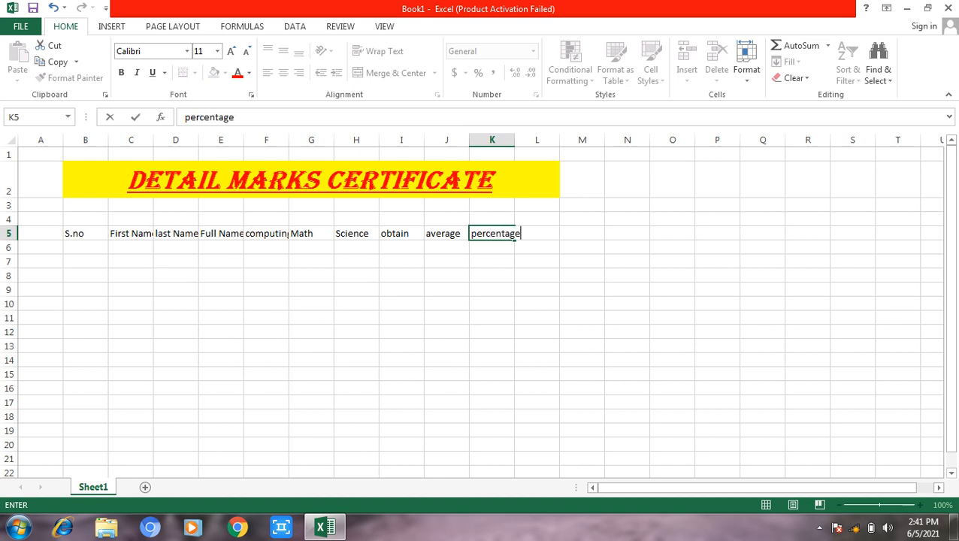
key("Tab")
Step: Enter the remaining headings "Max", "Min" and "Comments" in cells L5 to N5
type("Max")
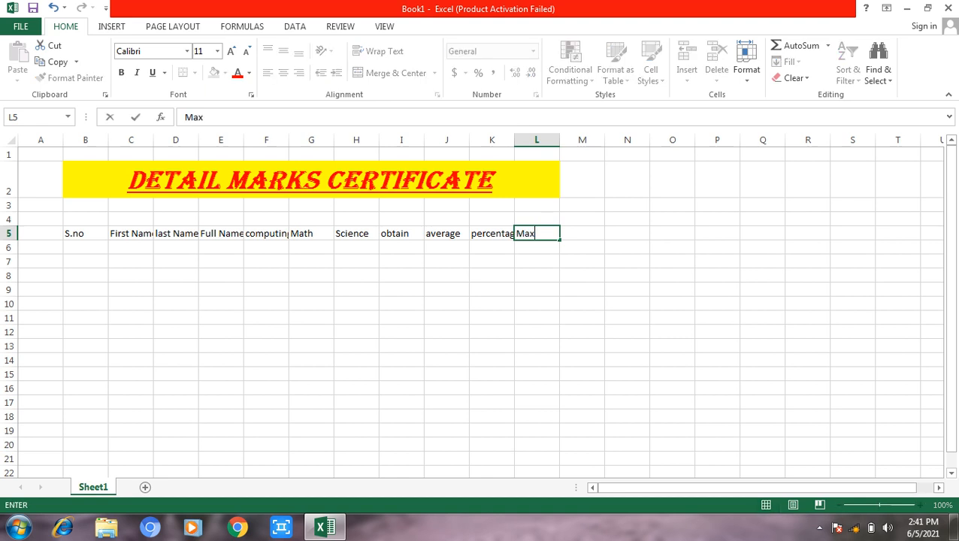
key("Tab")
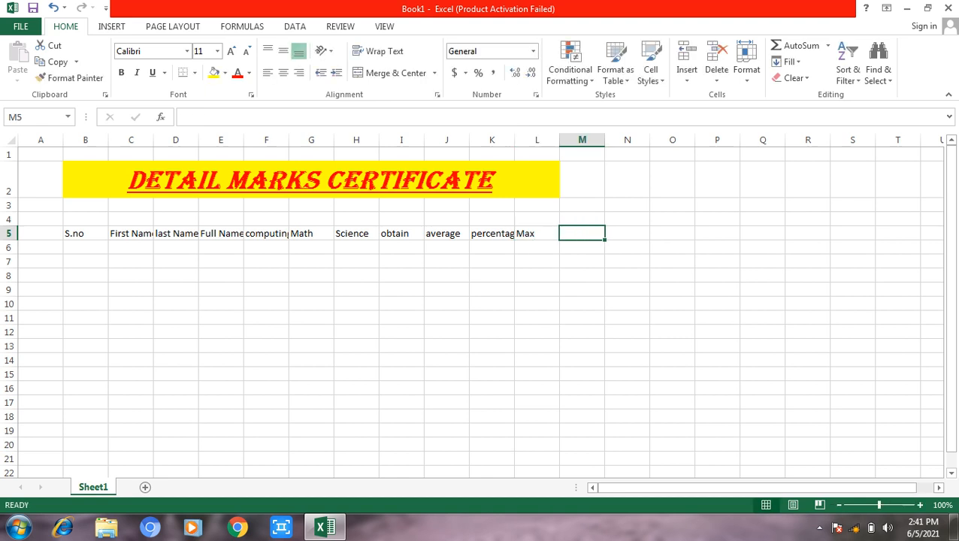
type("Min")
key("Tab")
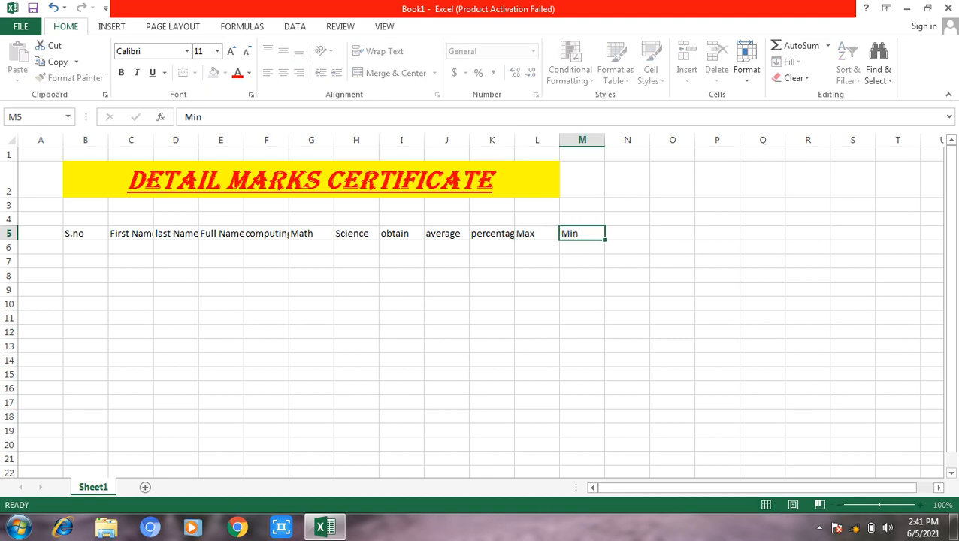
type("Comments")
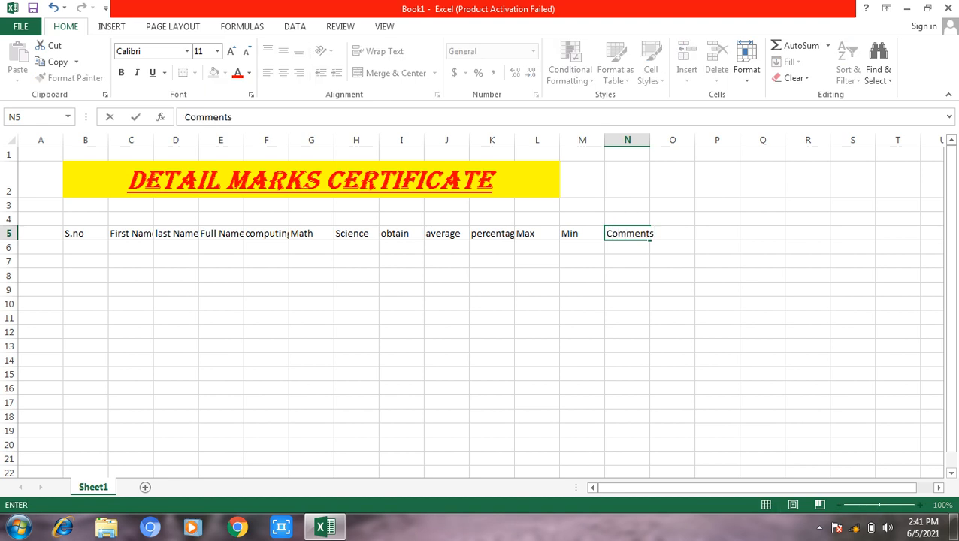
key("Return")
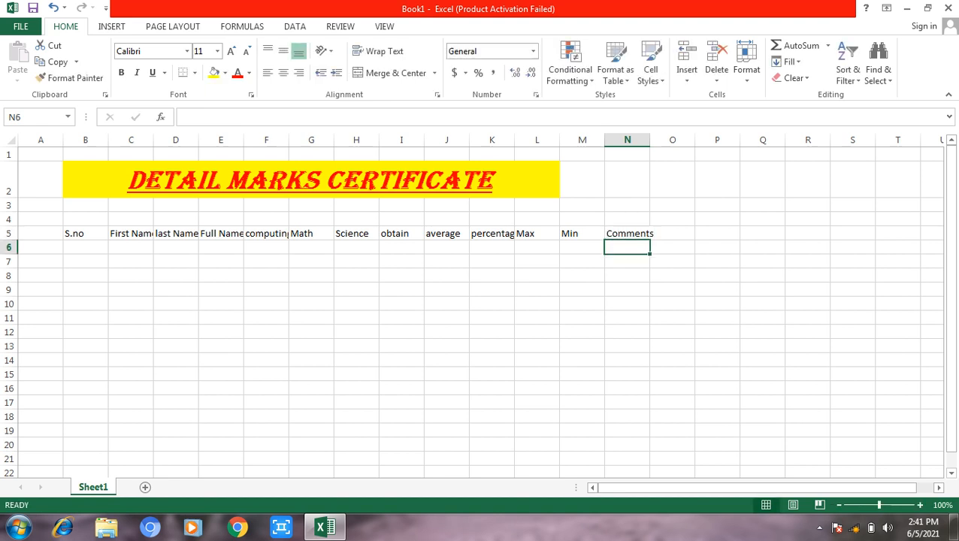
Step: Widen columns C, D, E, F and K to fit their headings in row 5
left_click_drag(154, 139, 209, 140)
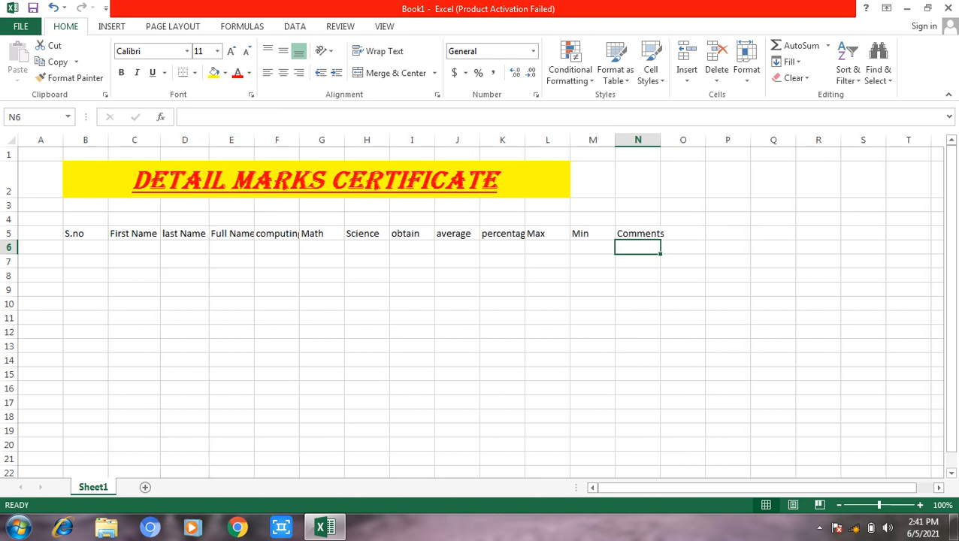
double_click(254, 139)
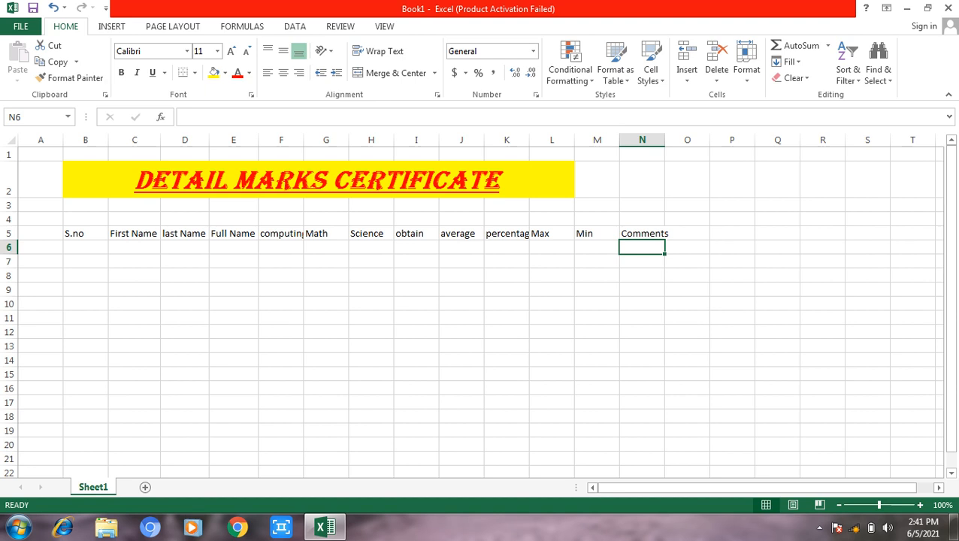
double_click(304, 140)
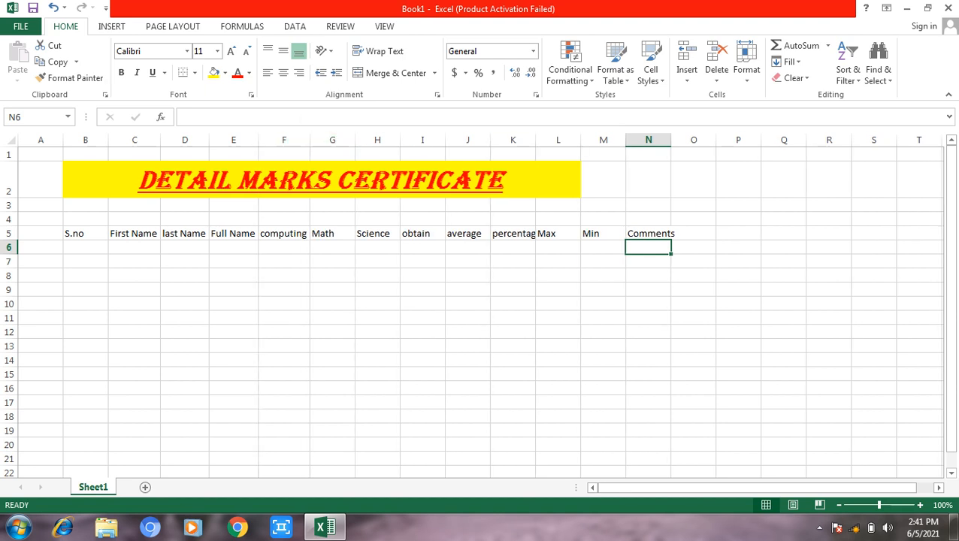
double_click(535, 140)
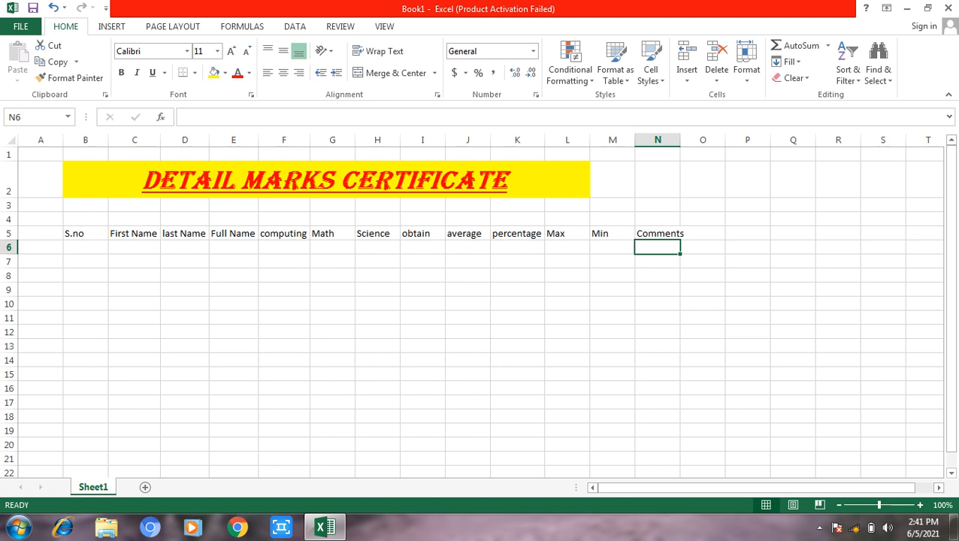
Step: Extend the merged and centered title in row 2 to span B2:N2
left_click(526, 180)
left_click_drag(526, 180, 655, 180)
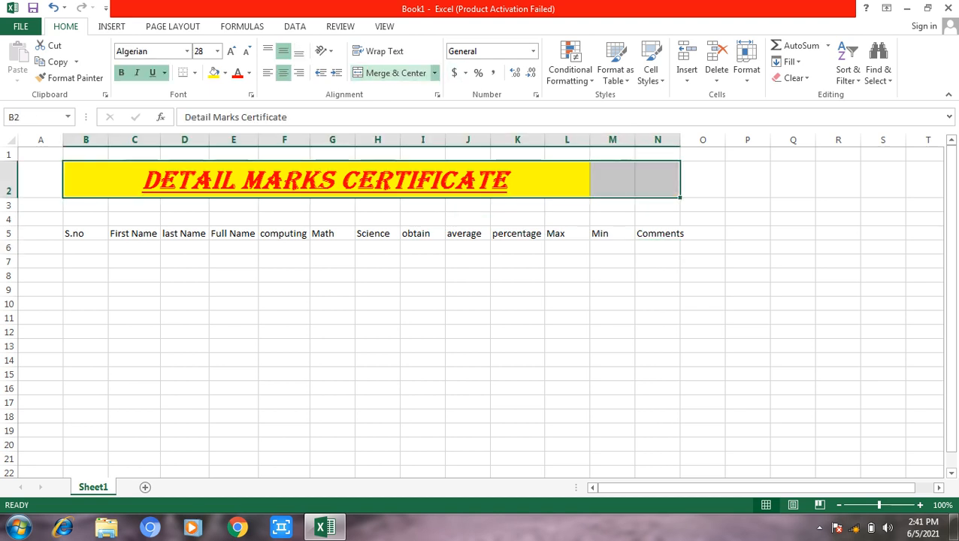
left_click(391, 73)
left_click(390, 73)
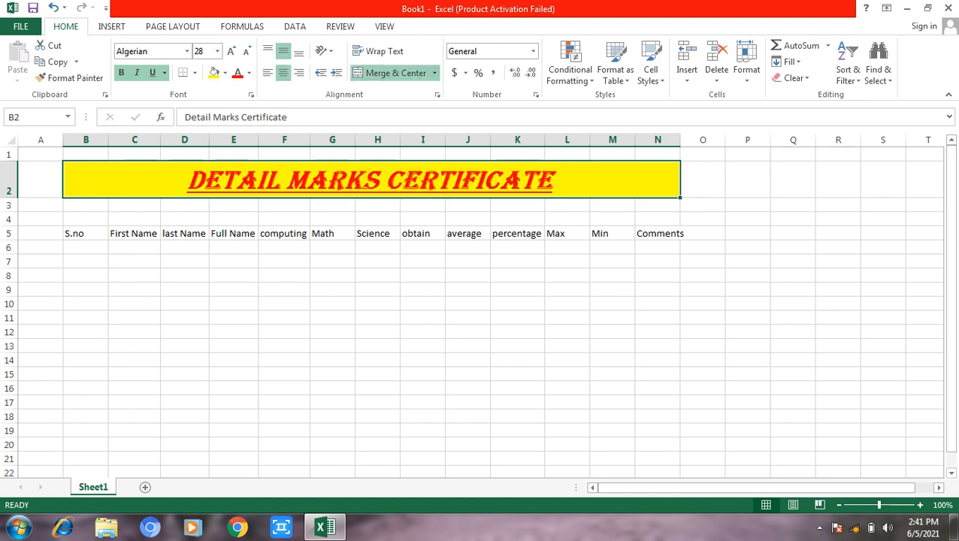
Step: Apply all borders and a thick box border to B5:N9, and a thick box border around the merged title
left_click_drag(83, 234, 662, 290)
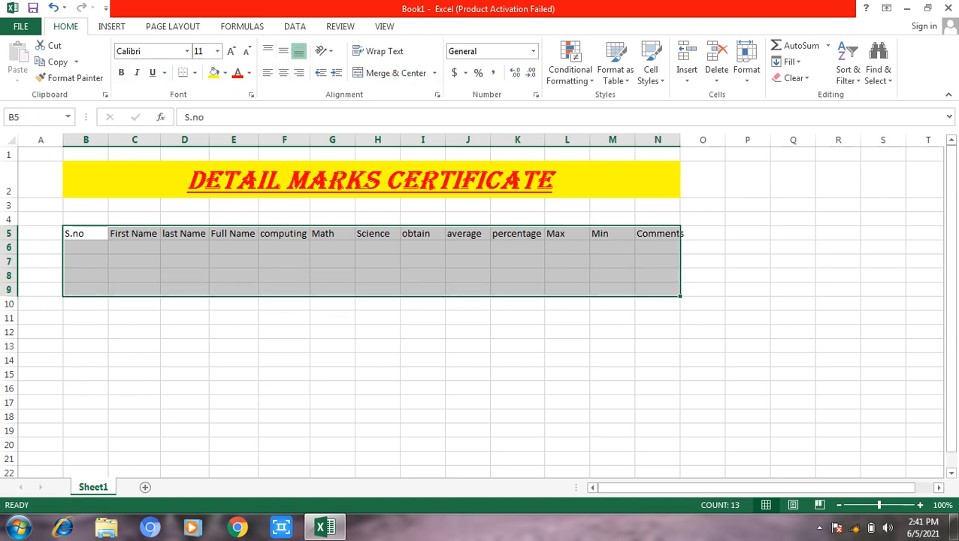
left_click(194, 73)
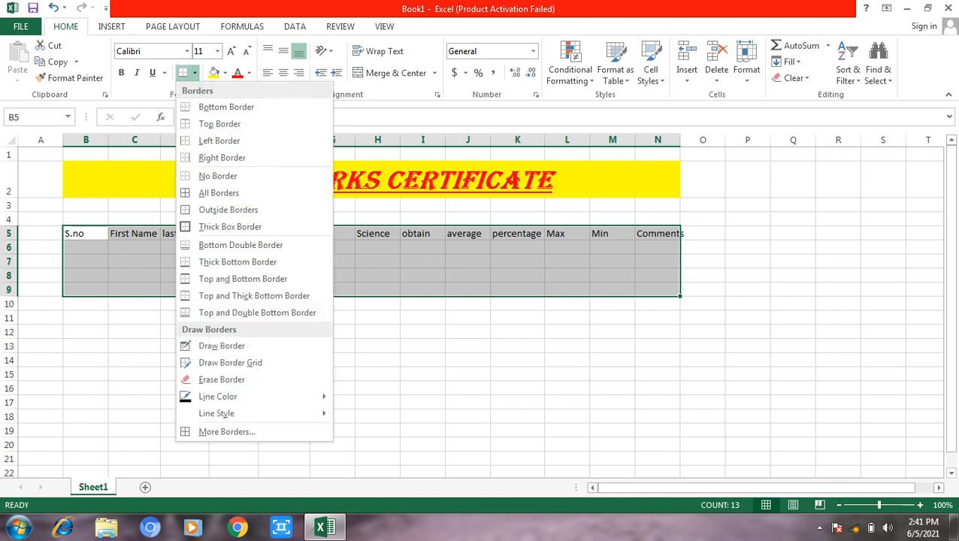
left_click(218, 193)
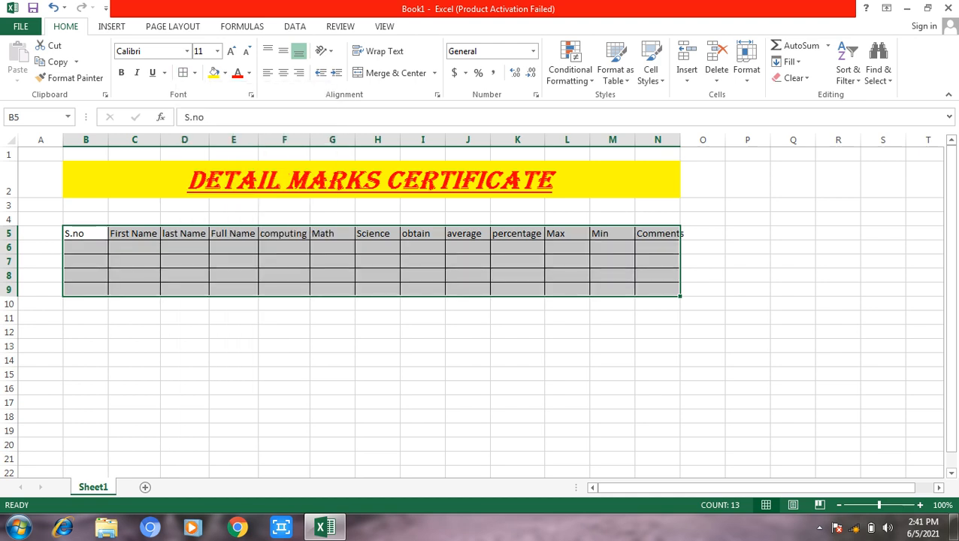
left_click(194, 73)
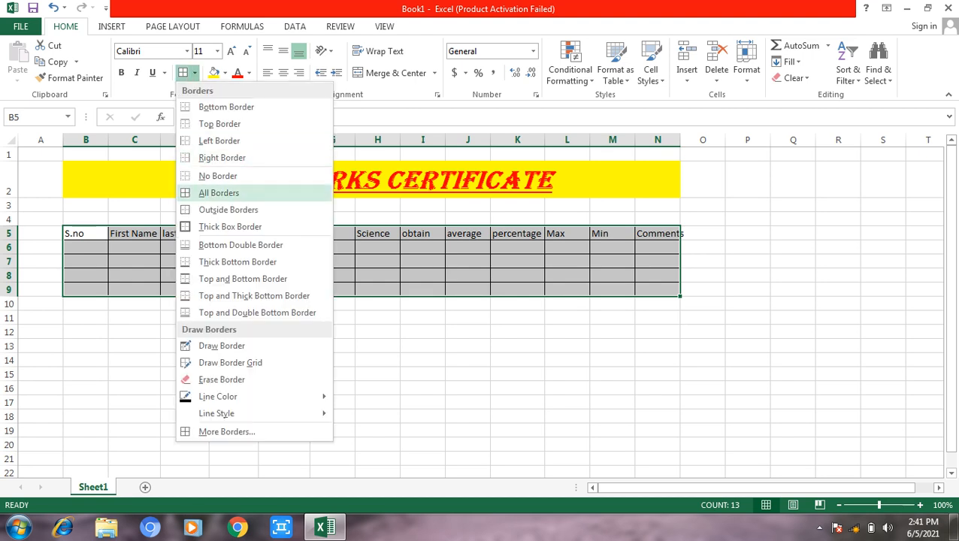
left_click(230, 226)
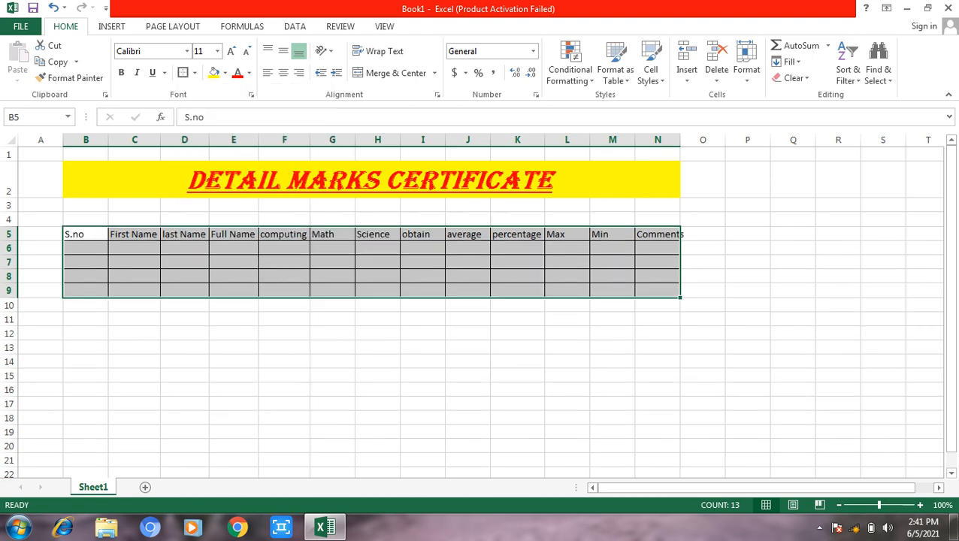
left_click(286, 181)
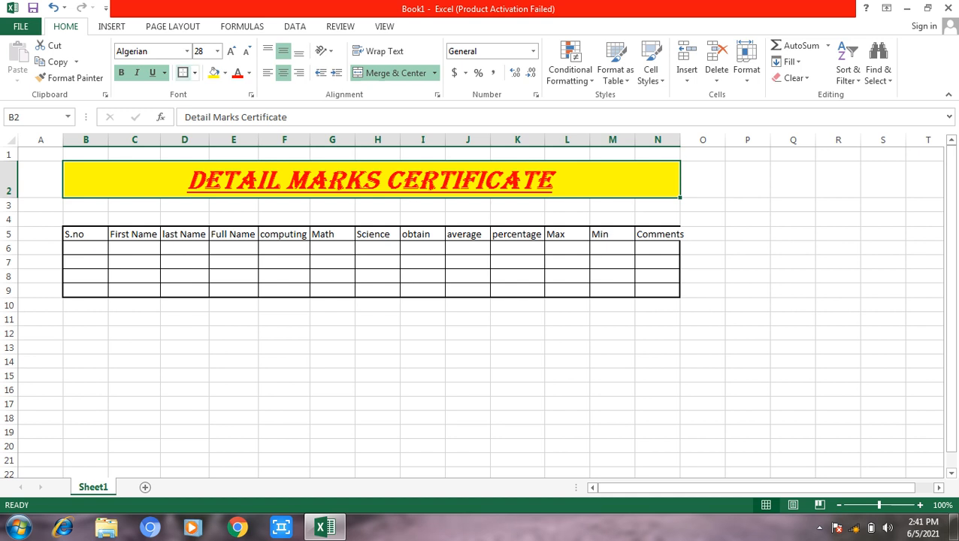
left_click(183, 73)
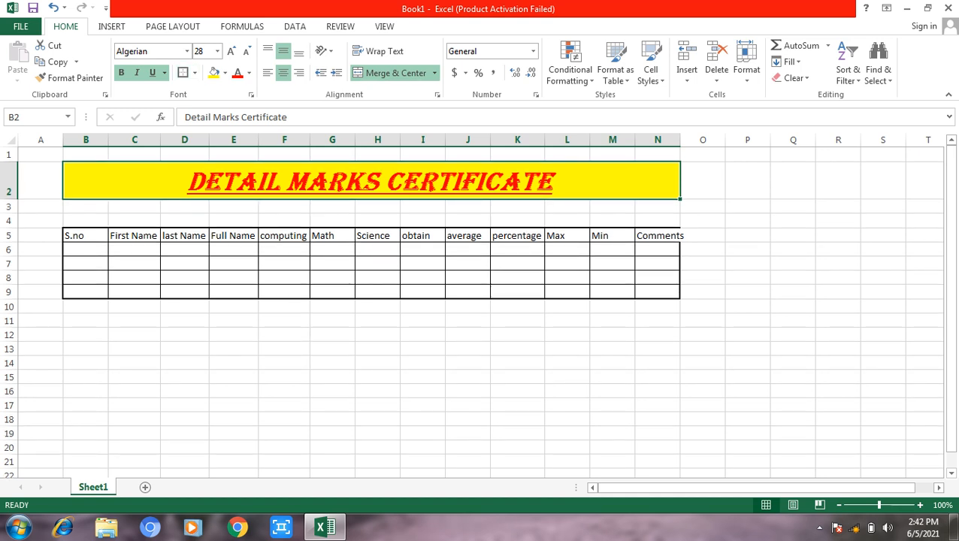
Step: Enter serial number 1 in B6 and the first student's first and last names in C6 and D6
left_click(85, 249)
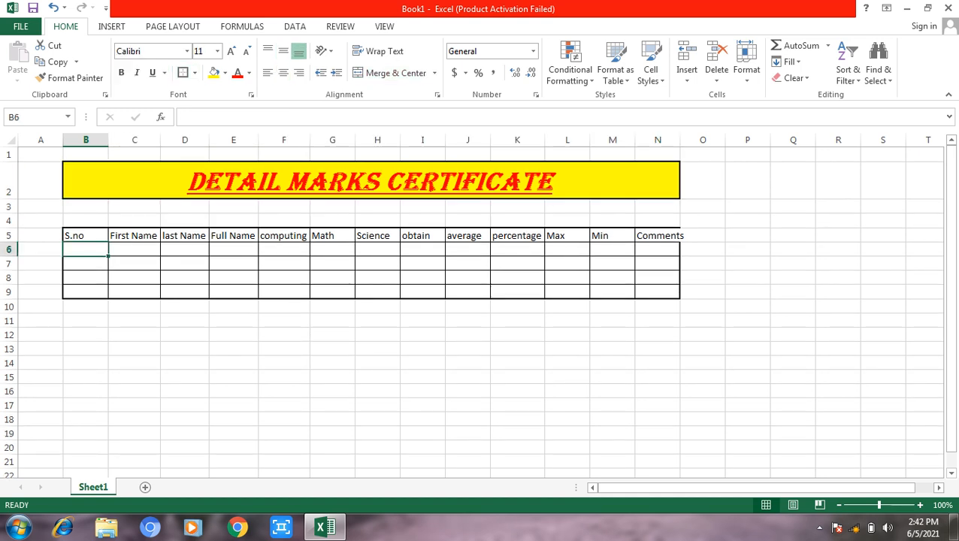
type("1")
key("Tab")
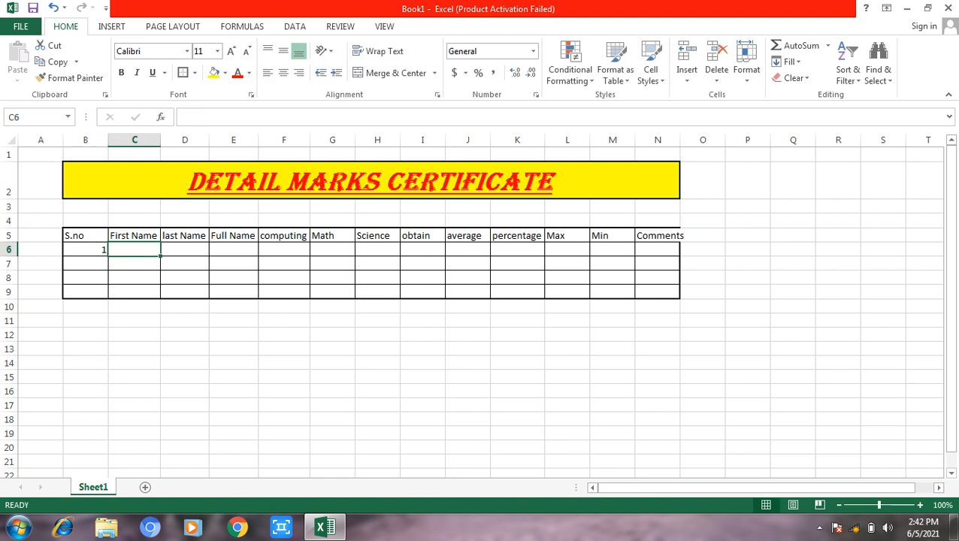
type("Ali")
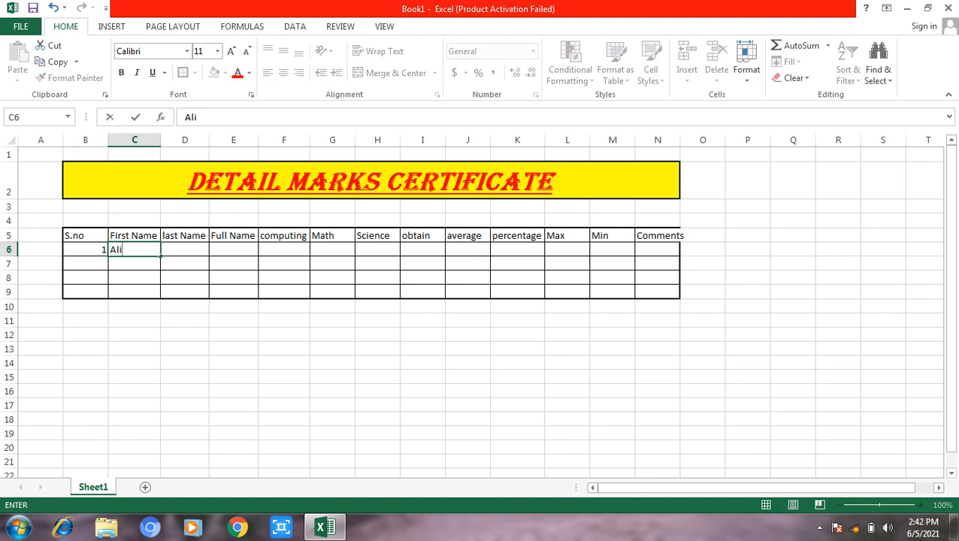
key("BackSpace")
key("BackSpace")
key("BackSpace")
type("Abdul")
key("Tab")
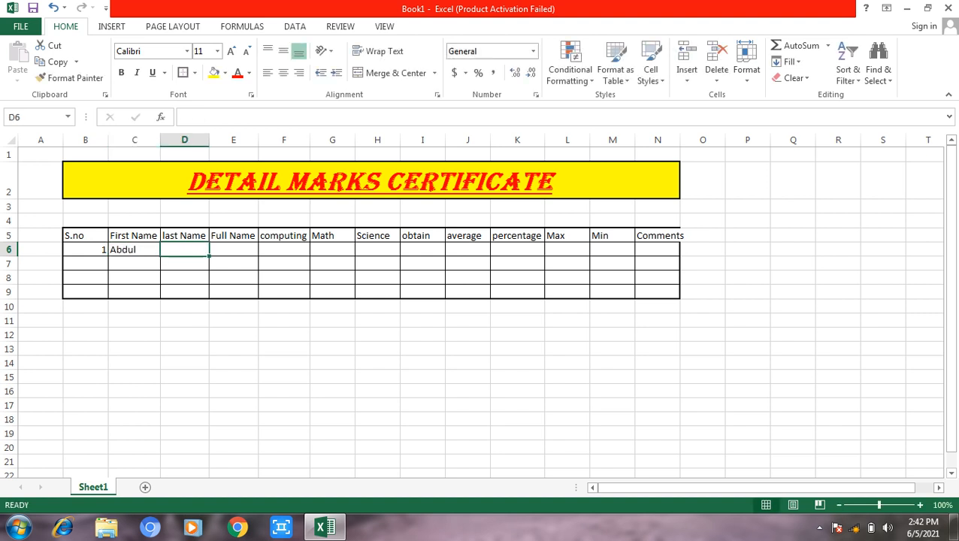
type("Hadi")
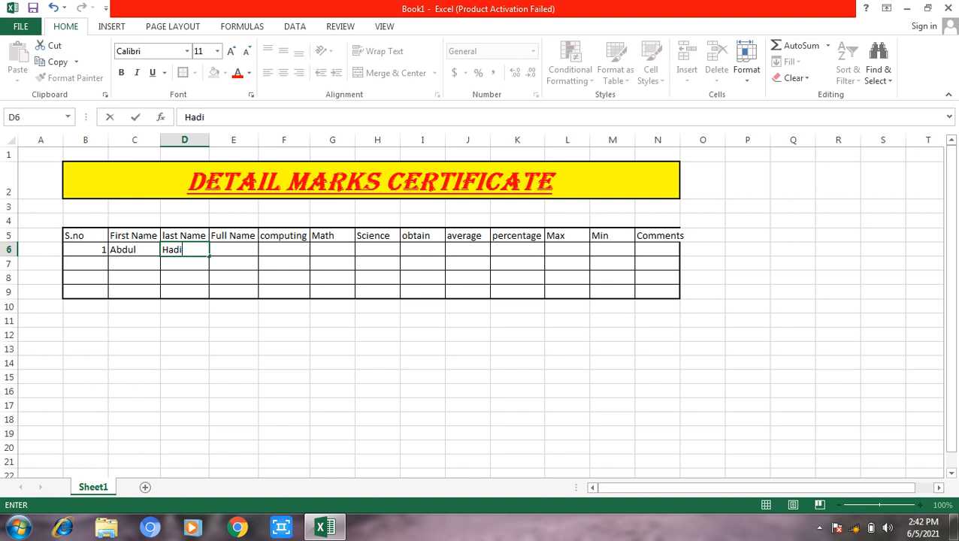
key("Tab")
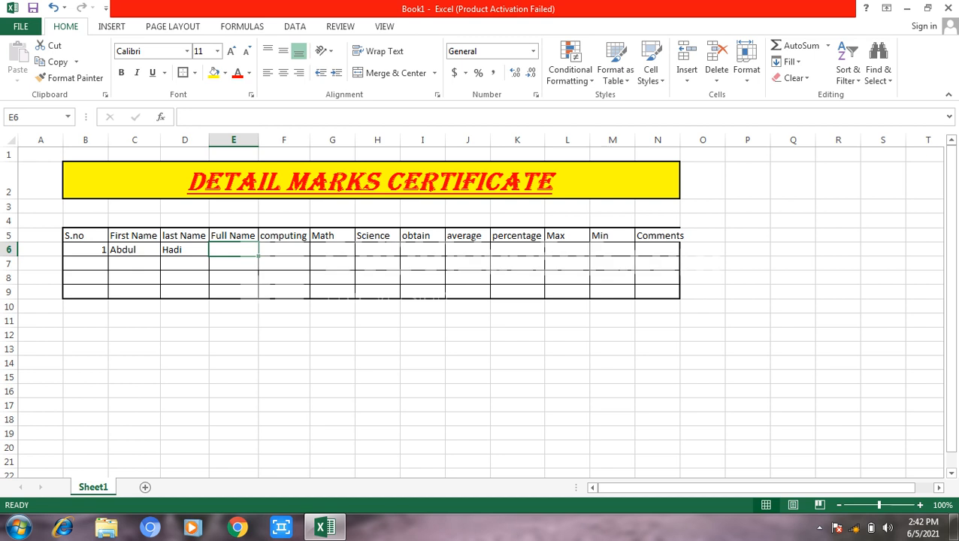
Step: Enter the first student's marks in row 6: computing 97, Math 89 and Science 99
left_click(284, 249)
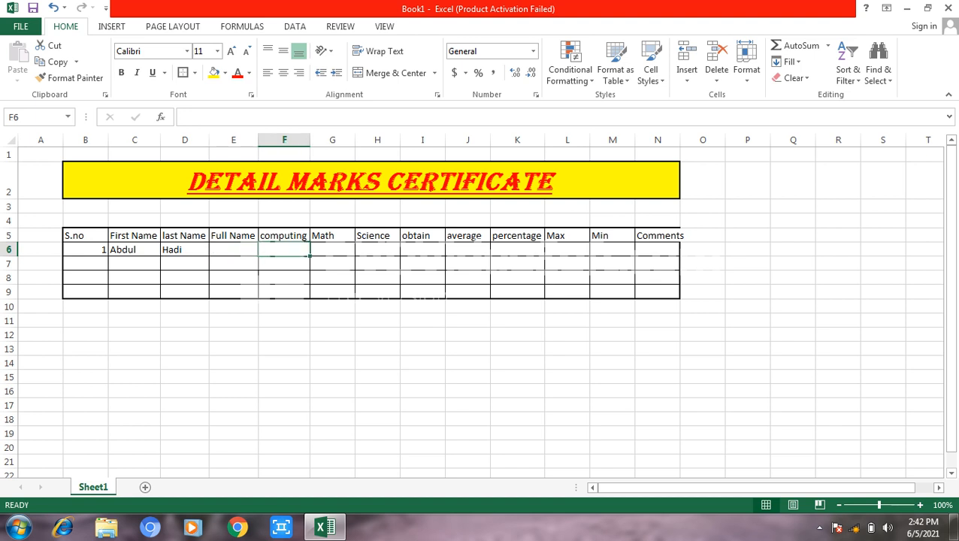
type("97")
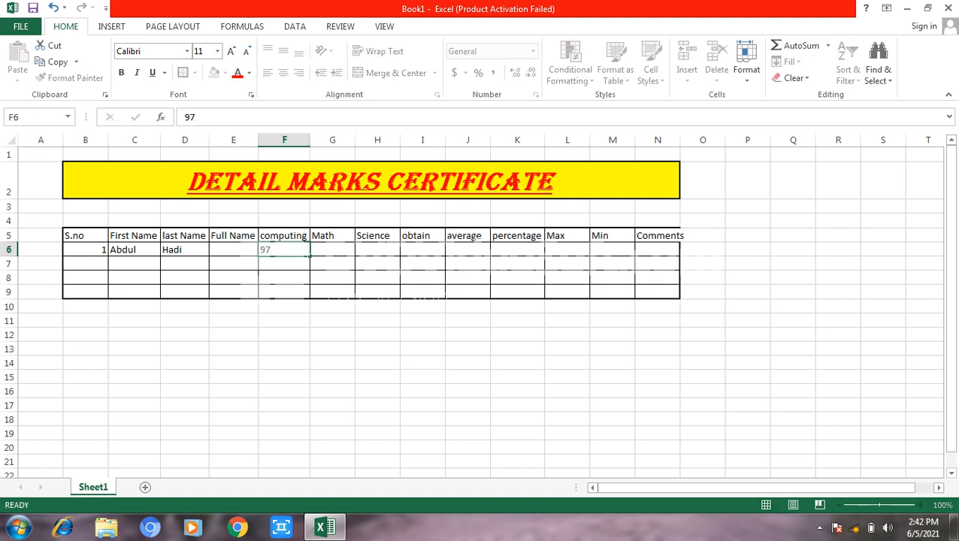
key("Tab")
type("89")
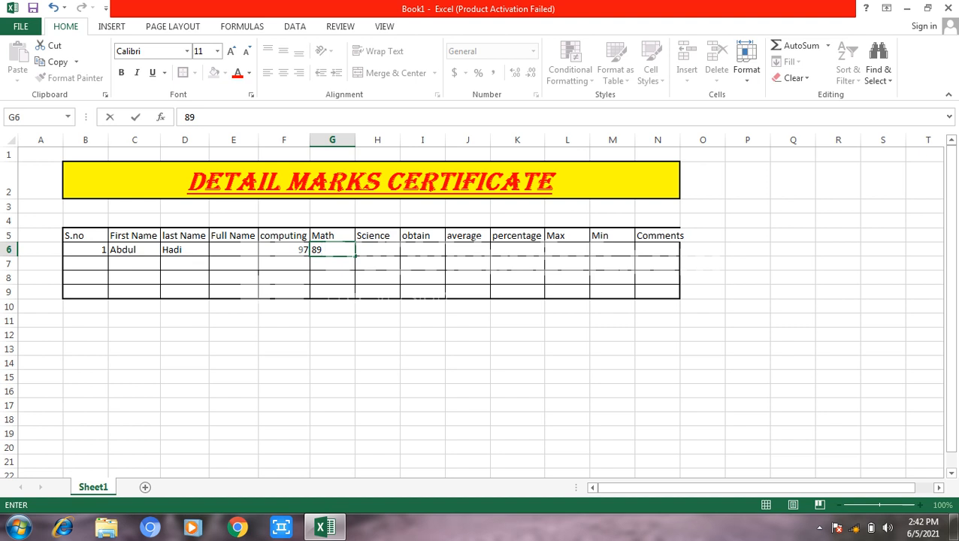
key("Tab")
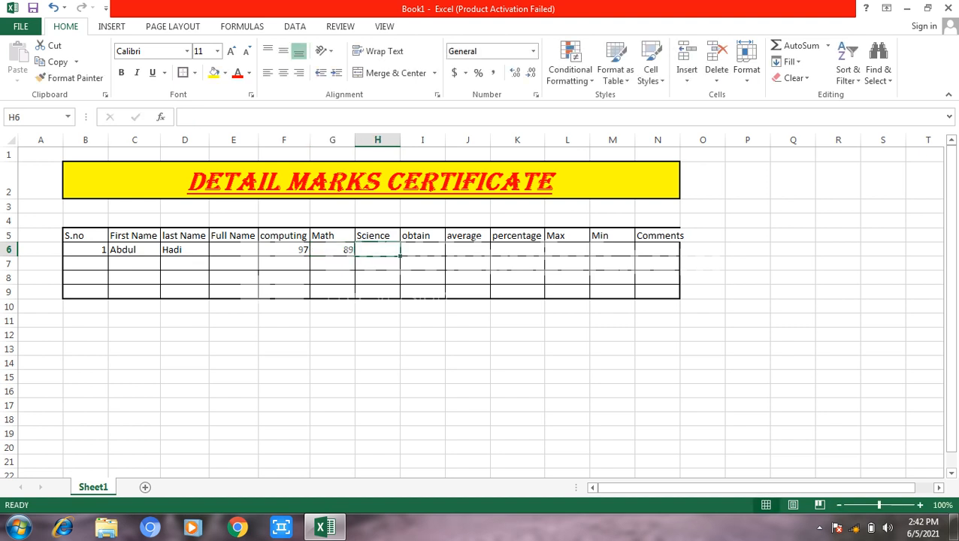
type("99")
key("Tab")
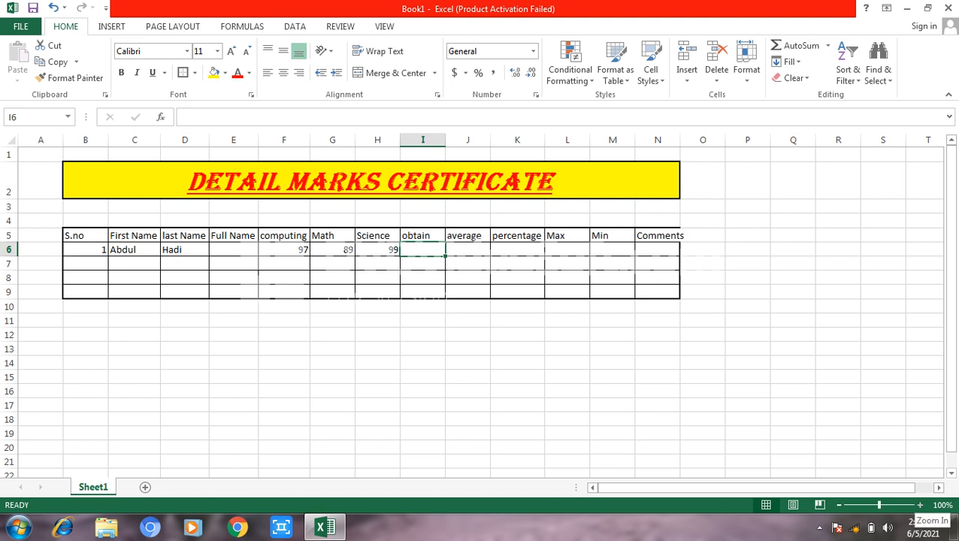
Step: Widen column N to fit its "Comments" heading
left_click(920, 505)
left_click(920, 505)
left_click(920, 505)
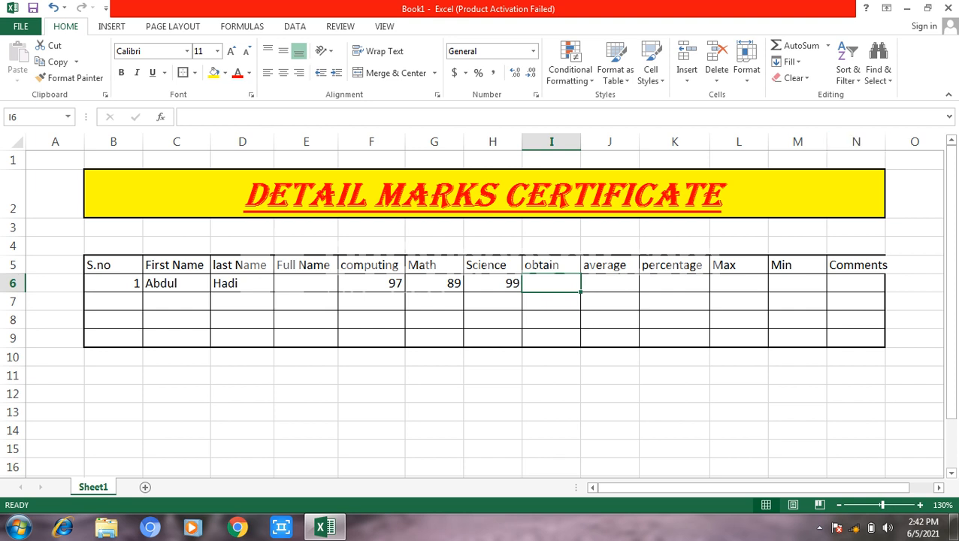
double_click(886, 142)
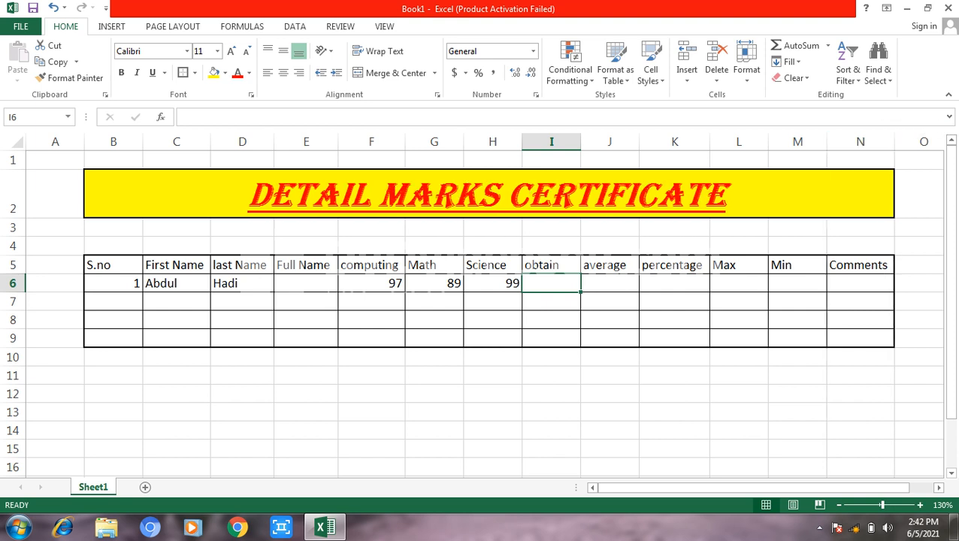
Step: Enter serial number 2 in B7 and the second student's first and last names in C7 and D7
left_click(113, 302)
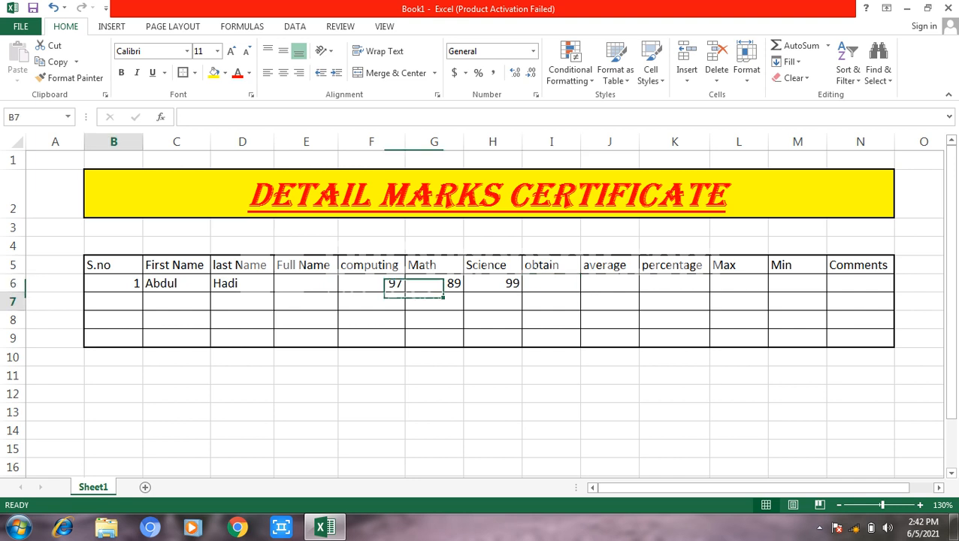
type("2")
key("Tab")
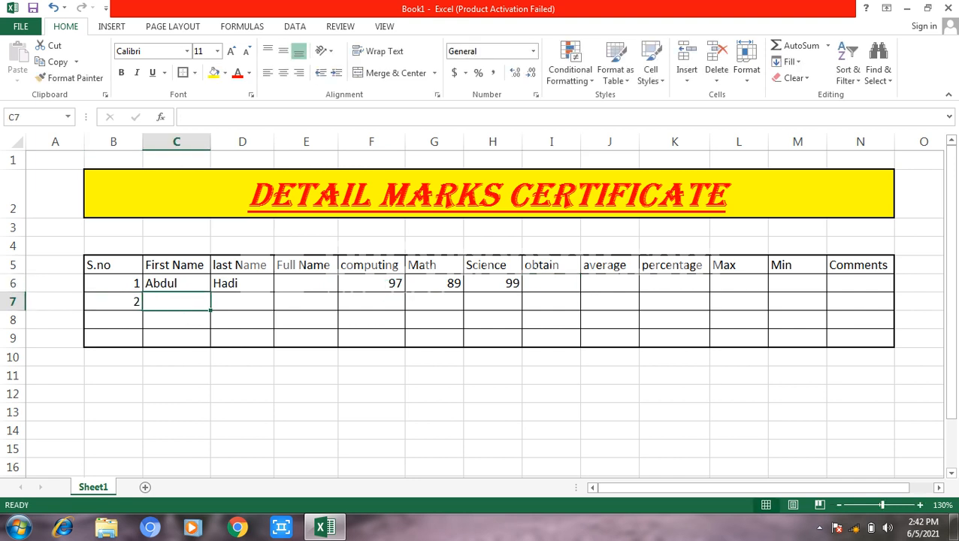
type("Mohd")
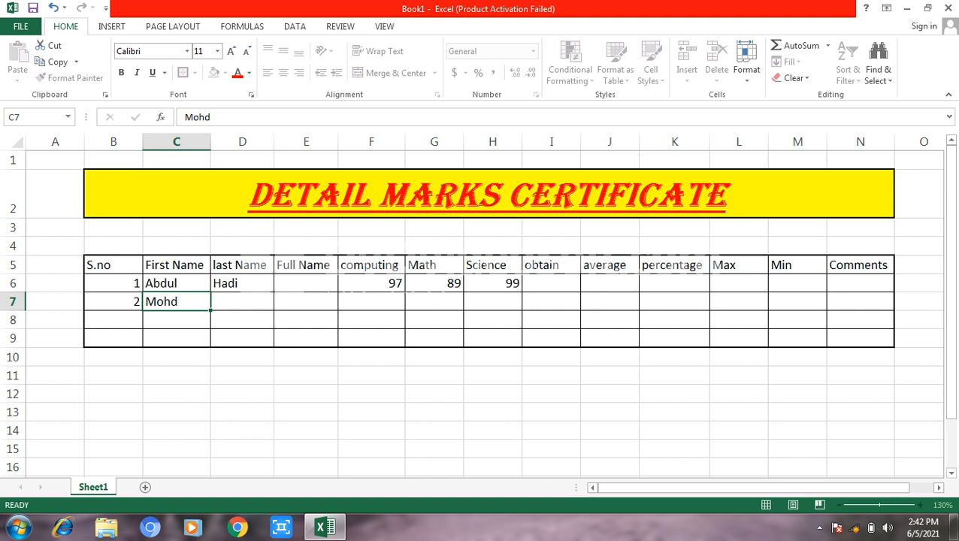
key("Tab")
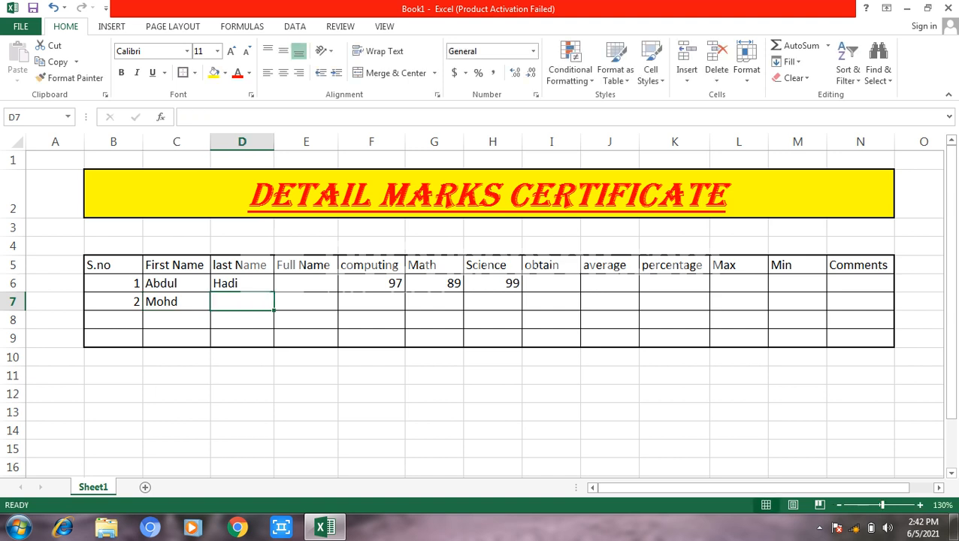
type("Owais")
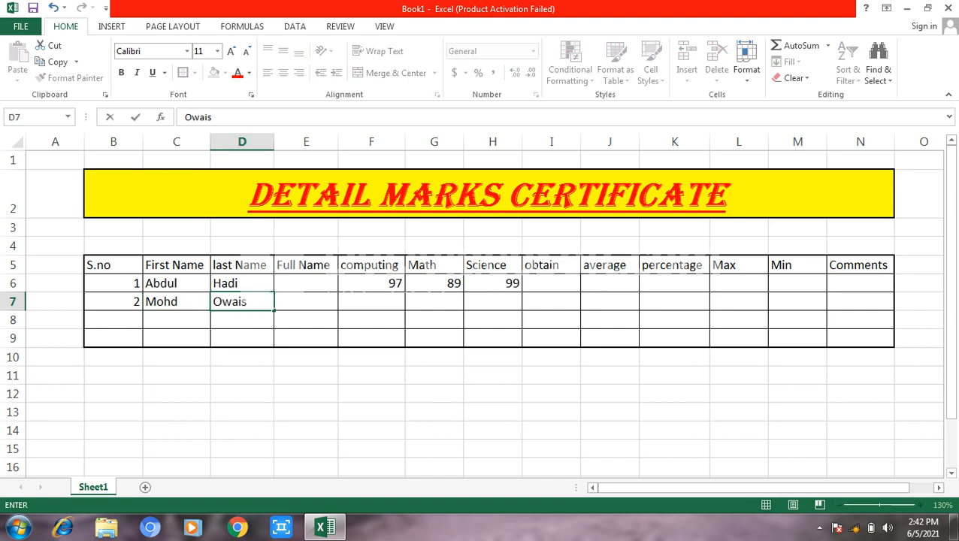
key("Tab")
Step: Enter the second student's marks in row 7: computing 98, Math 90 and Science 45
key("Tab")
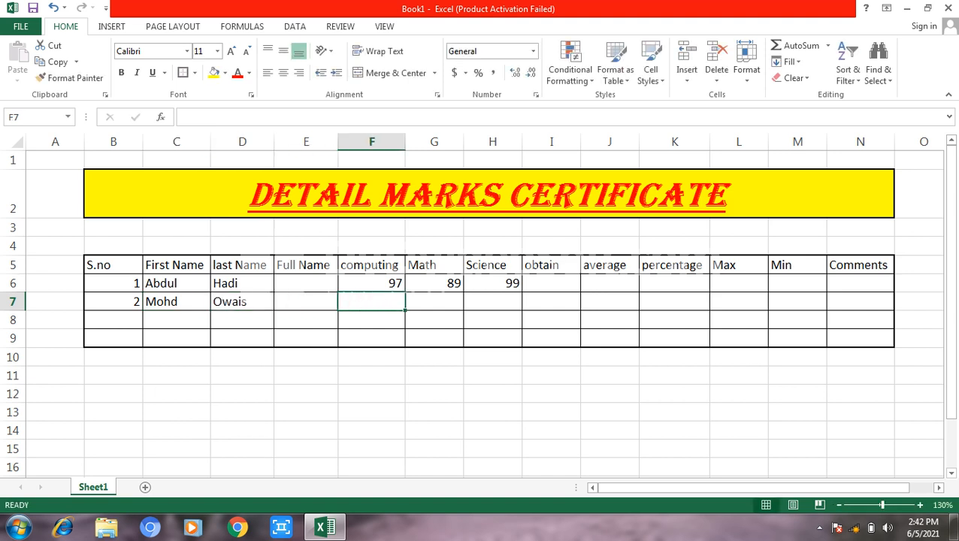
type("98")
key("Tab")
type("90")
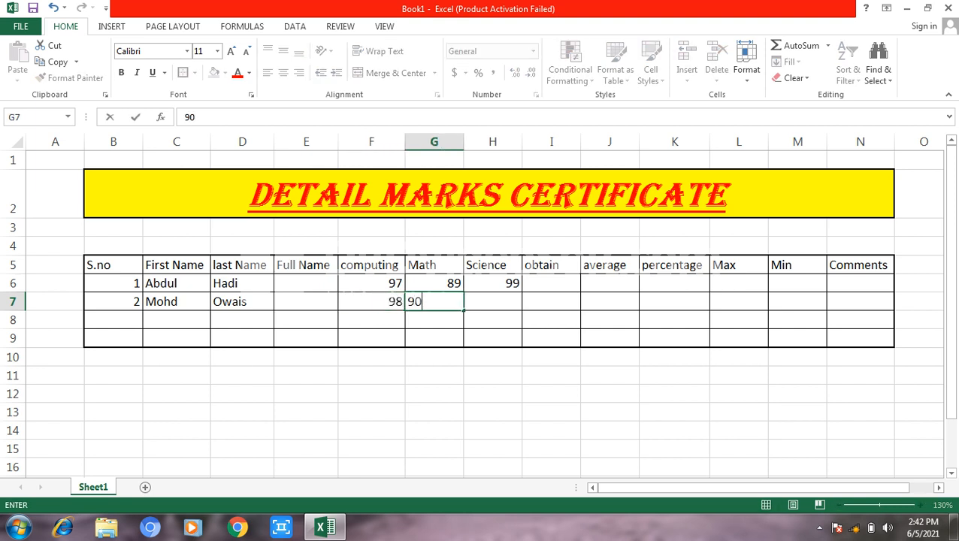
key("Tab")
type("99")
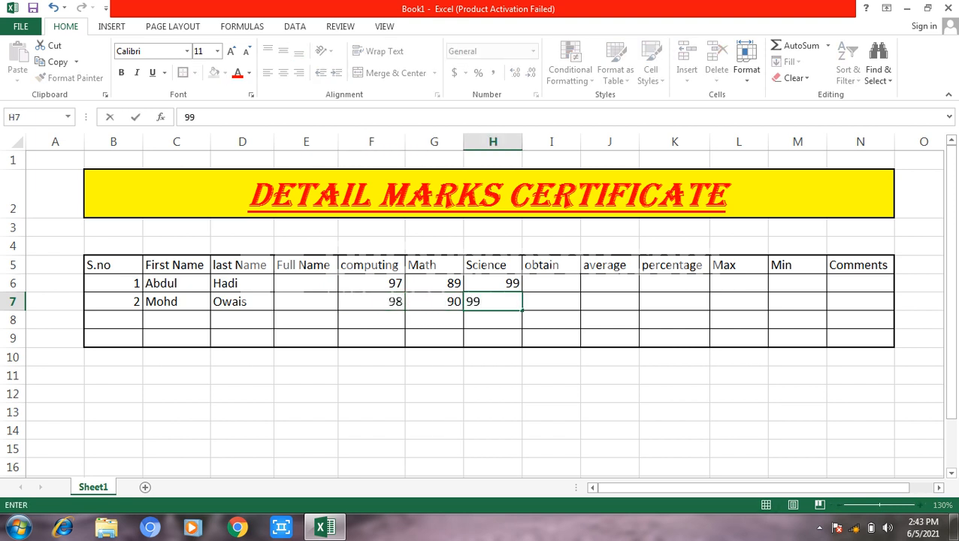
key("BackSpace")
key("BackSpace")
type("45")
key("Return")
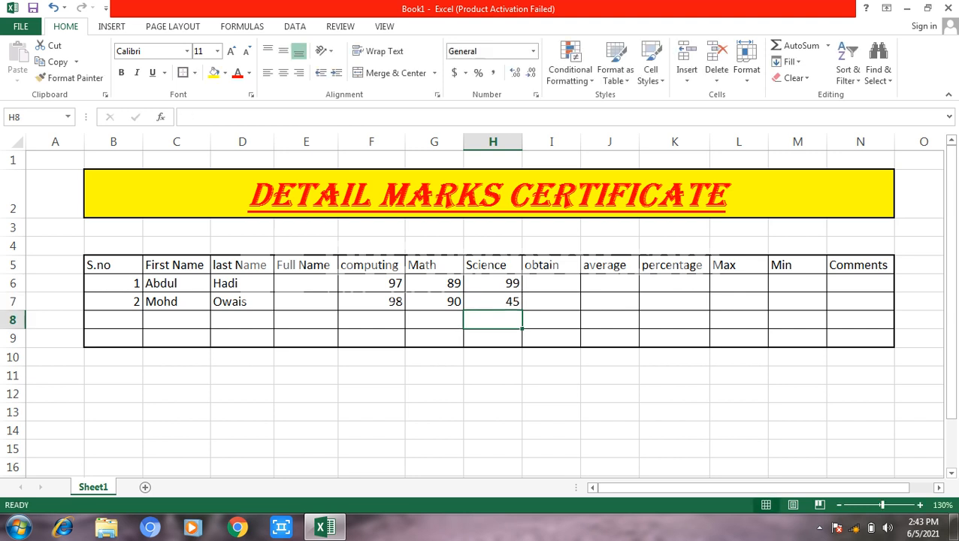
Step: Enter serial numbers 3 and 4 in cells B8 and B9
key("Left")
key("Left")
key("Left")
key("Left")
key("Left")
key("Left")
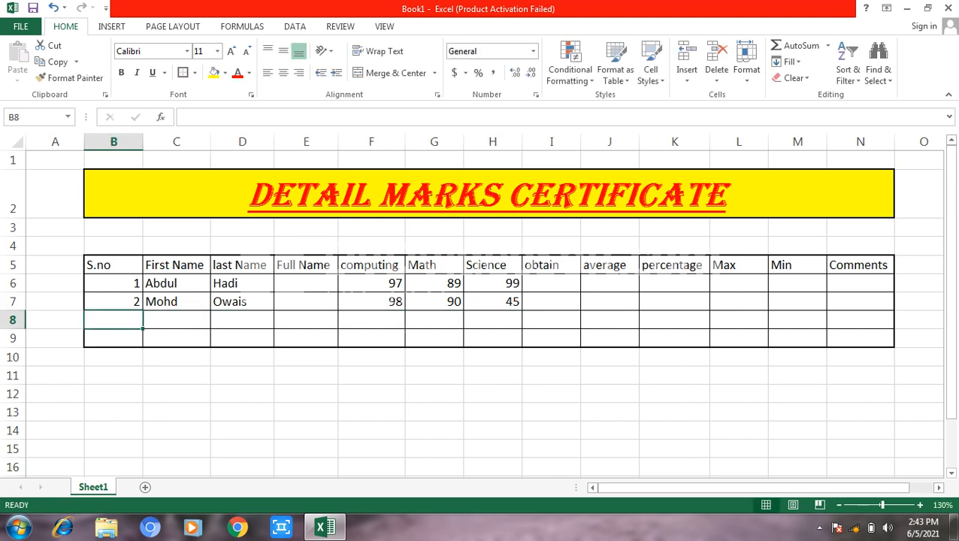
type("3")
key("Return")
type("4")
key("Tab")
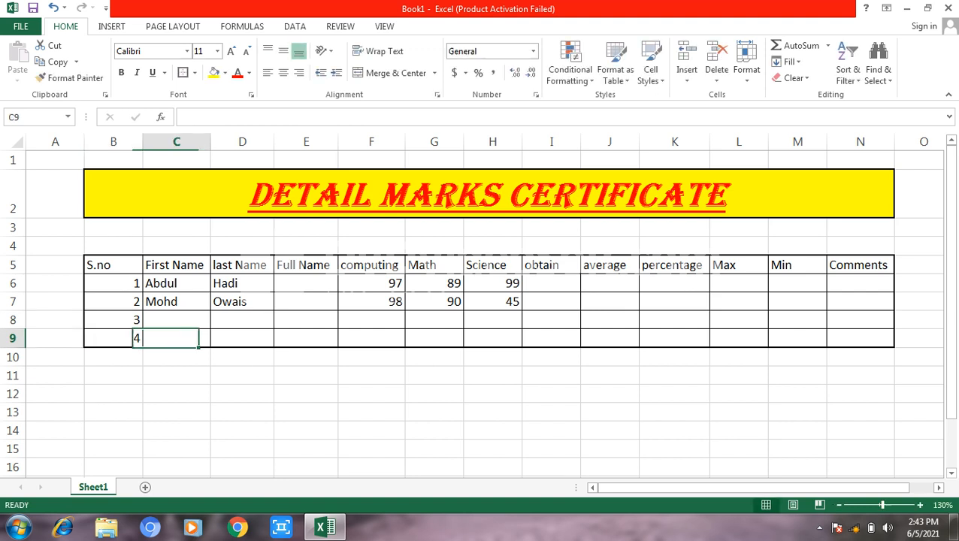
Step: Enter the third and fourth students' first and last names in cells C8 to D9
key("Up")
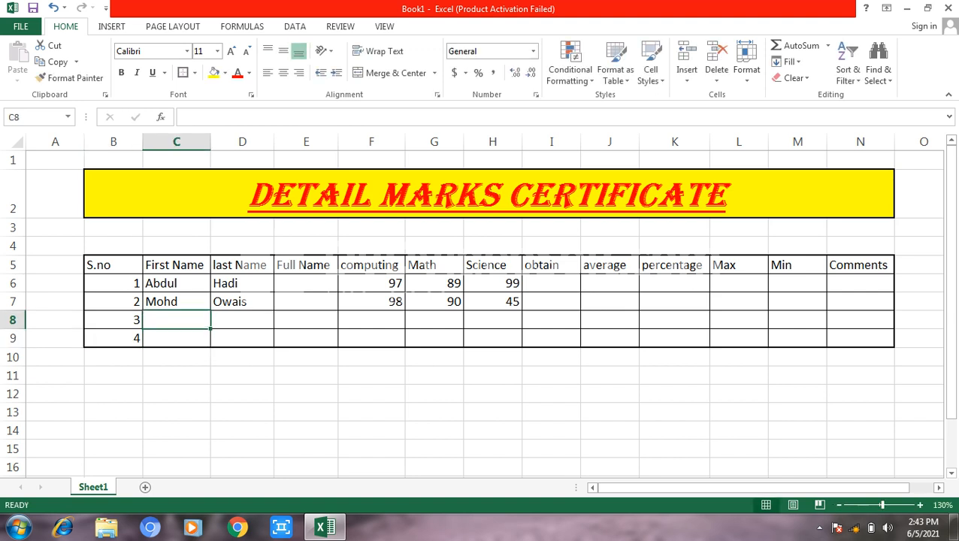
type("Khan")
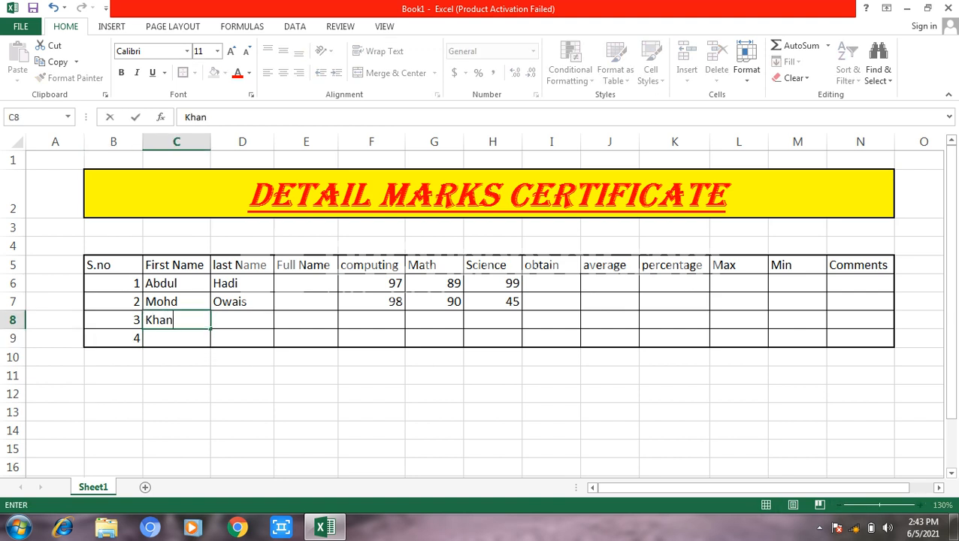
key("Tab")
type("Akbar")
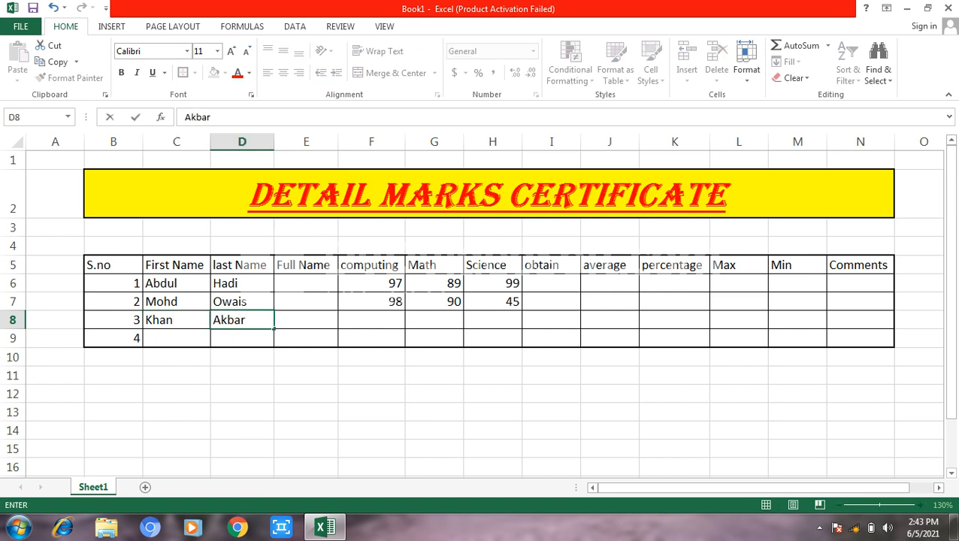
key("Return")
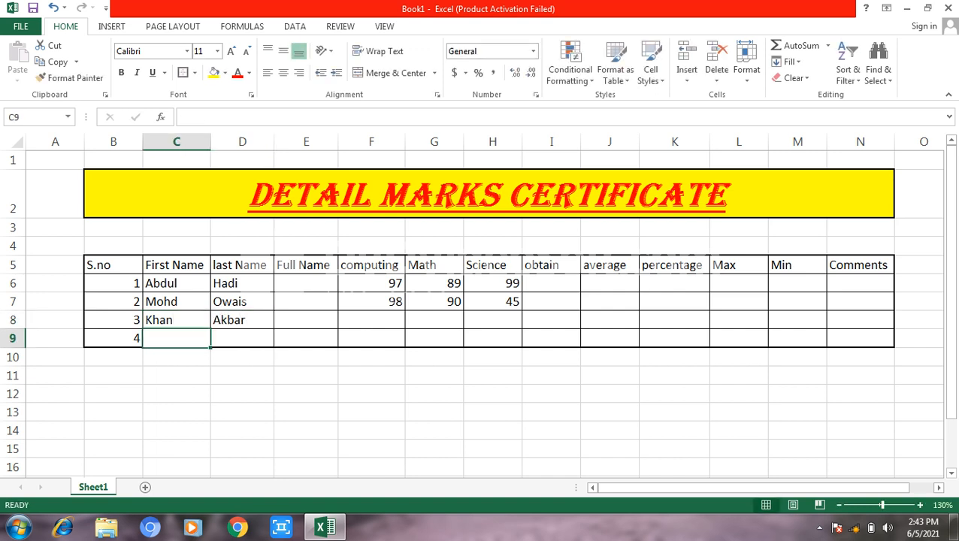
type("Ali K")
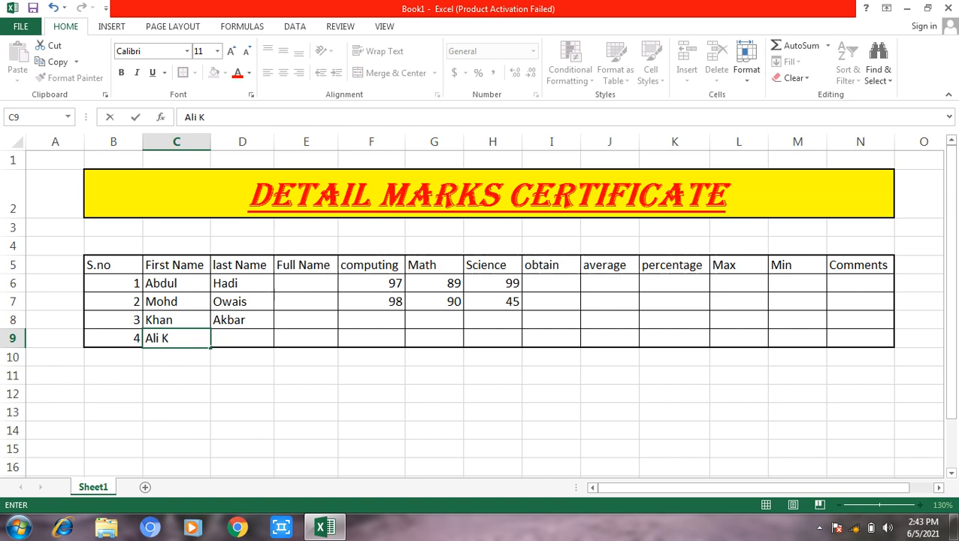
key("BackSpace")
key("Tab")
type("Khan")
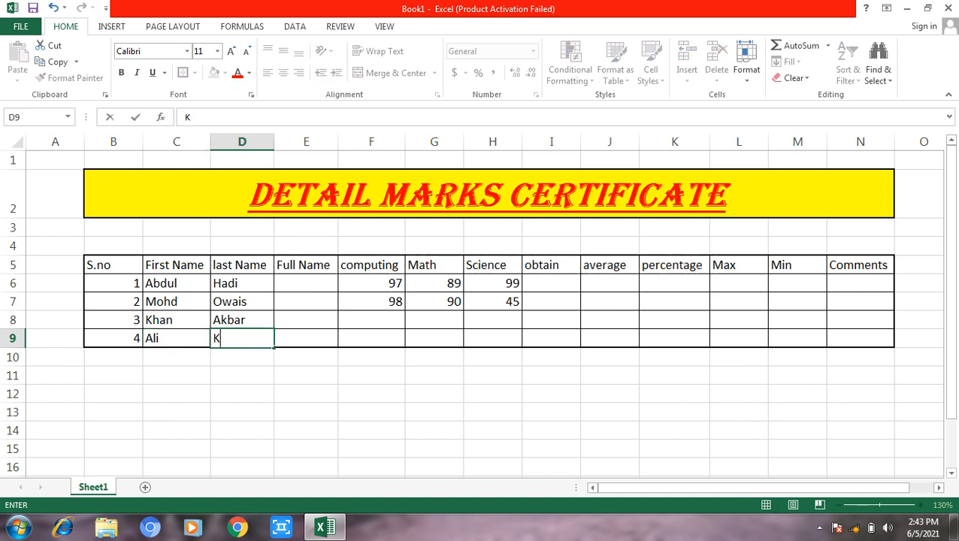
key("Tab")
Step: Enter the third student's marks in row 8: computing 56, Math 66 and Science 77
key("Tab")
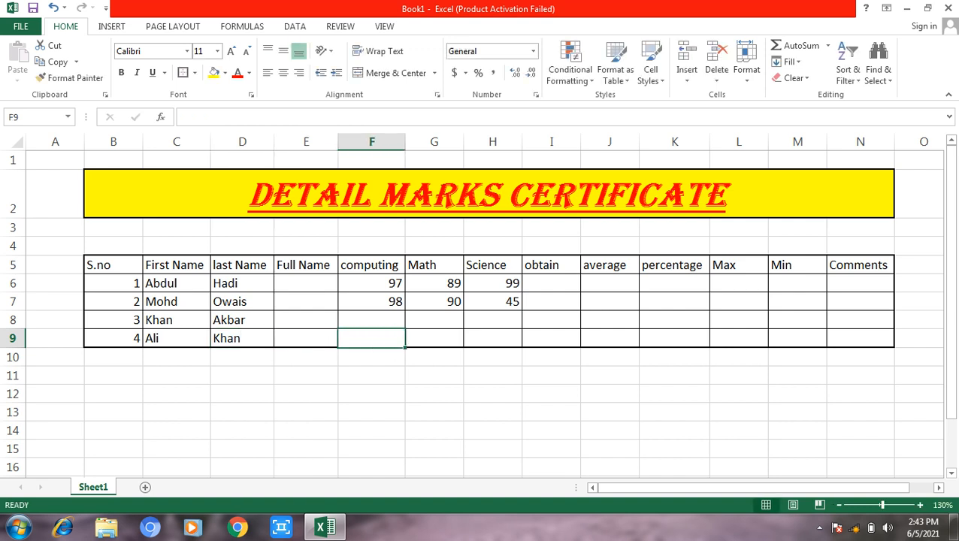
key("Up")
type("56")
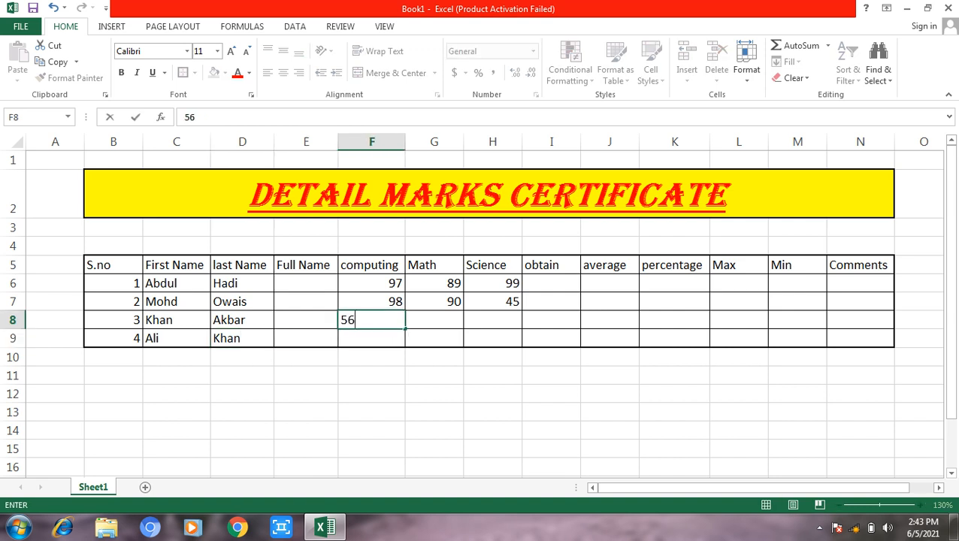
key("Tab")
type("66")
key("Tab")
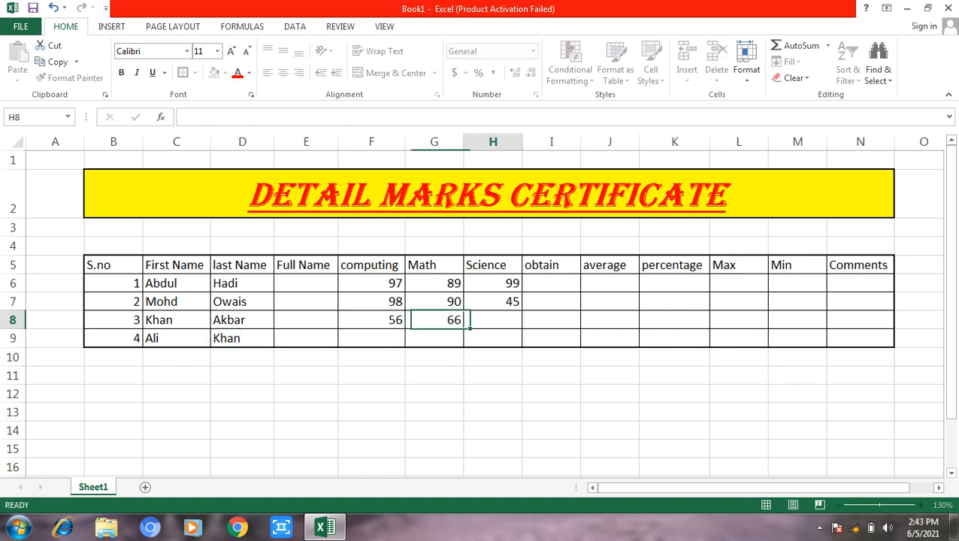
type("77")
key("Tab")
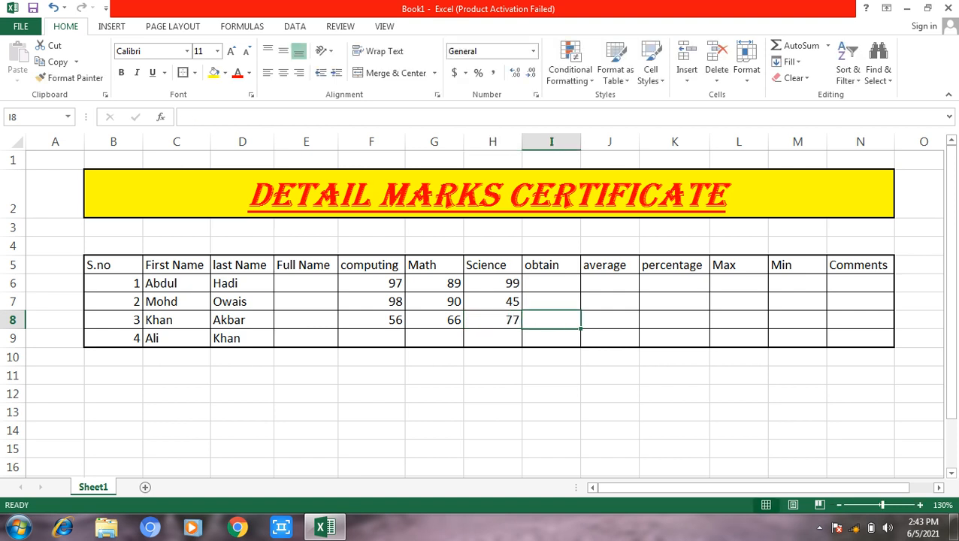
Step: Increase the font size of the whole marks table, B5 to N9, to 12
mouse_move(114, 266)
left_mouse_down()
mouse_move(371, 278)
mouse_move(797, 266)
mouse_move(860, 283)
mouse_move(861, 339)
left_mouse_up()
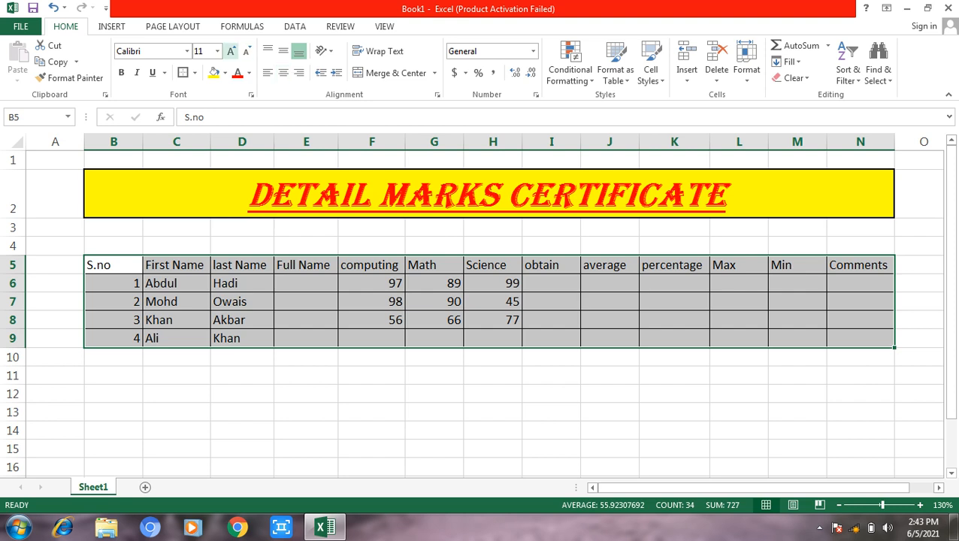
left_click(231, 52)
left_click(230, 51)
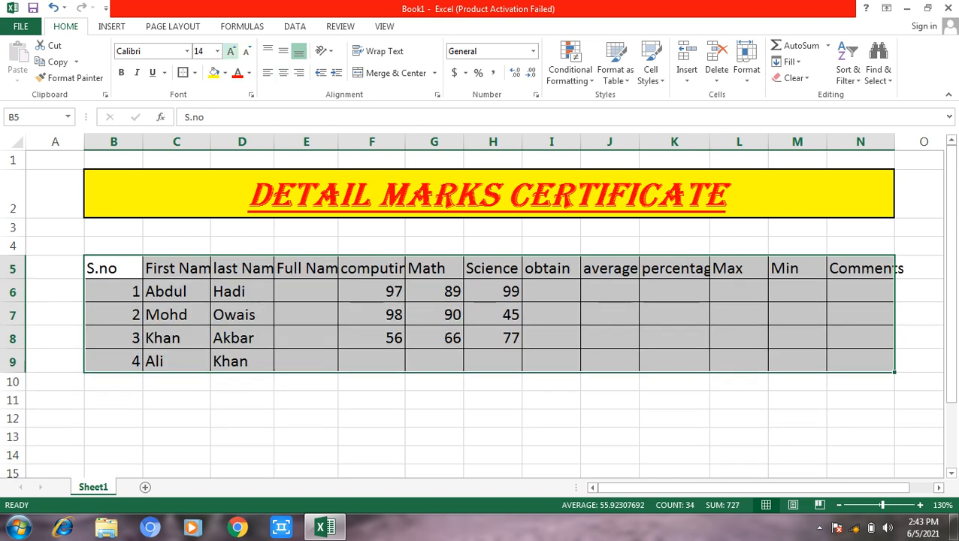
left_click(246, 51)
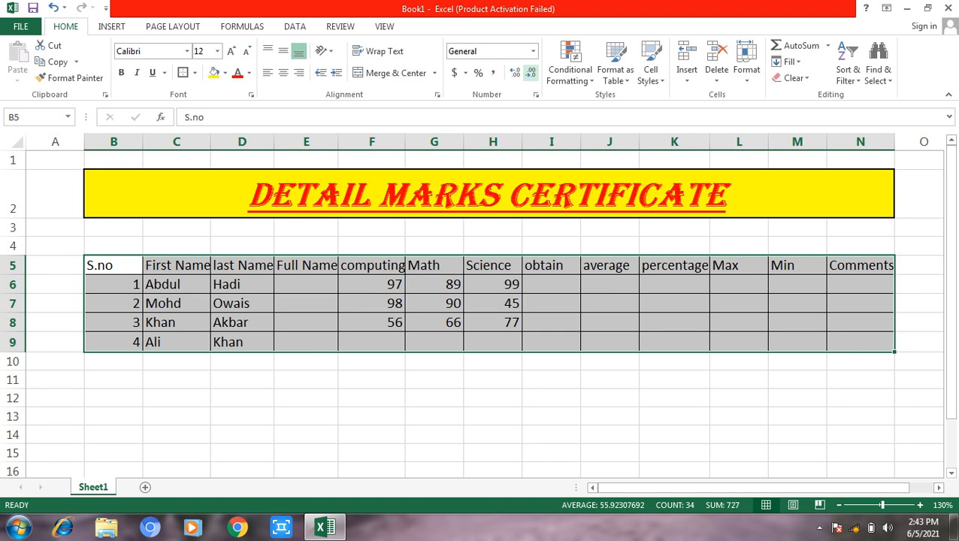
left_click(372, 362)
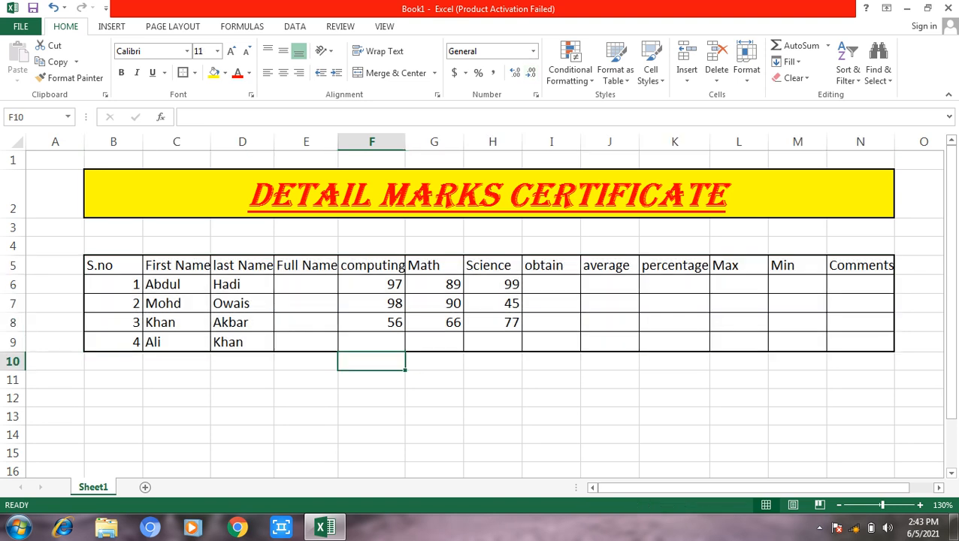
Step: Format the marks and result cells F6 to M9 to show two decimal places
left_click_drag(371, 284, 797, 342)
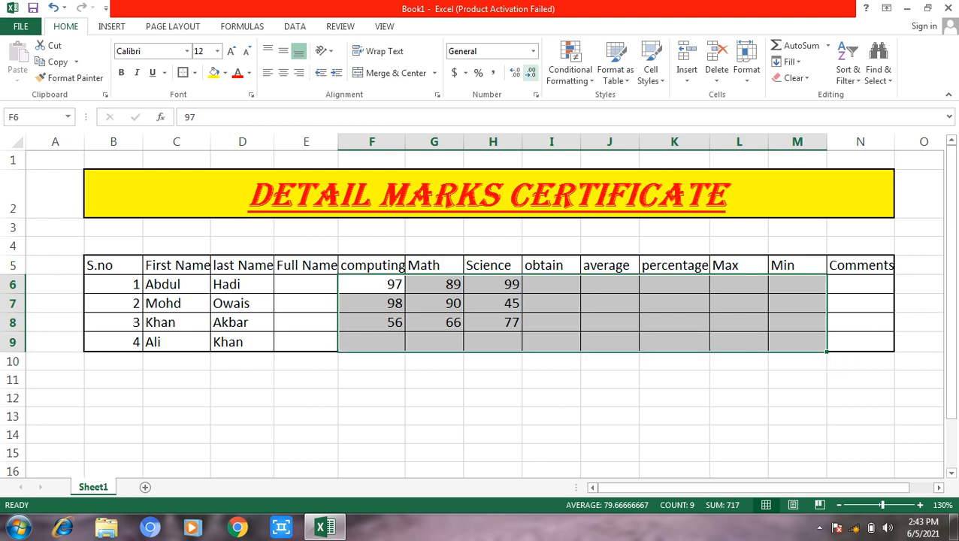
left_click(514, 72)
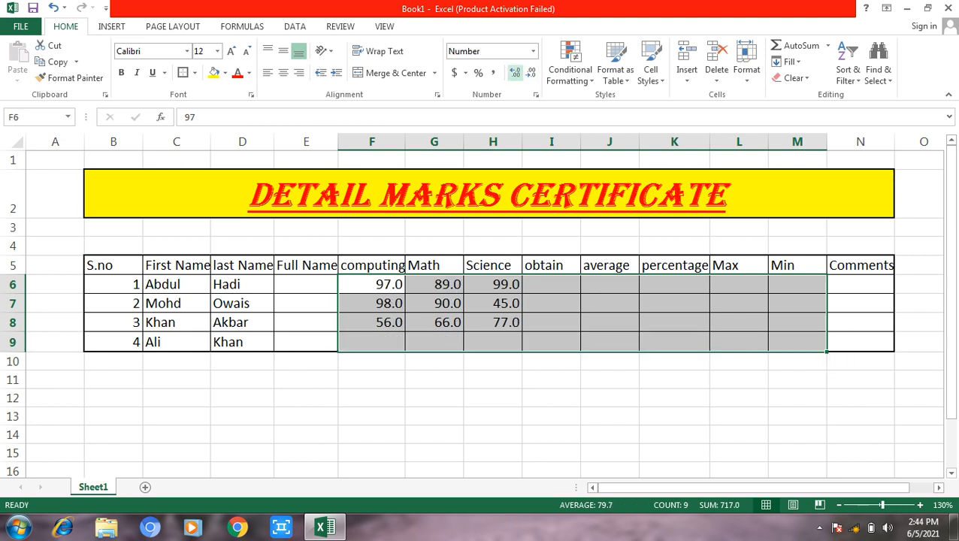
left_click(514, 72)
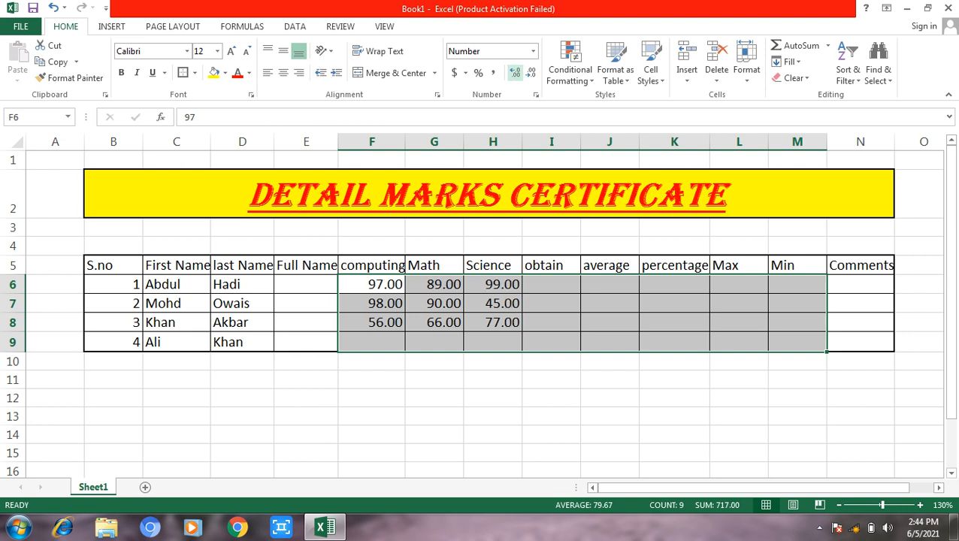
left_click(530, 73)
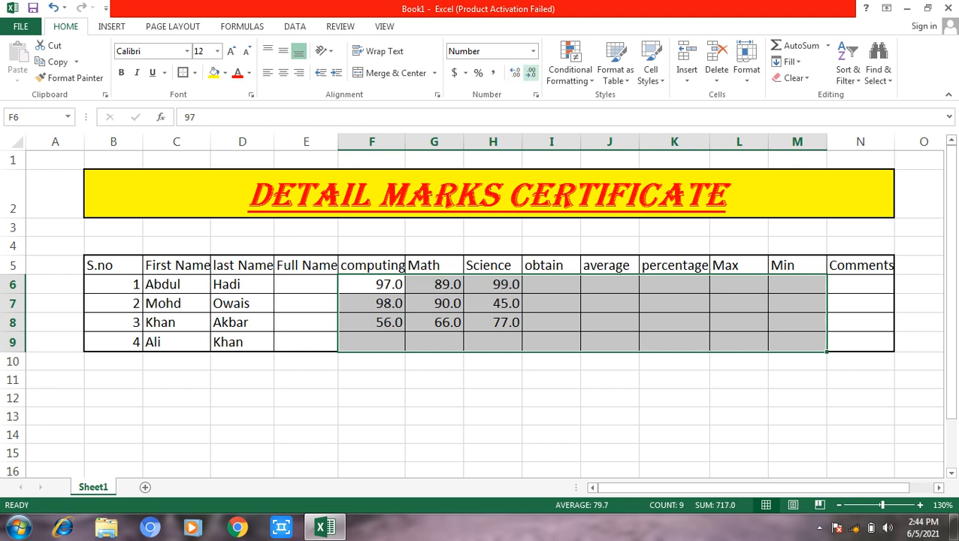
left_click(531, 72)
left_click(514, 72)
left_click(515, 72)
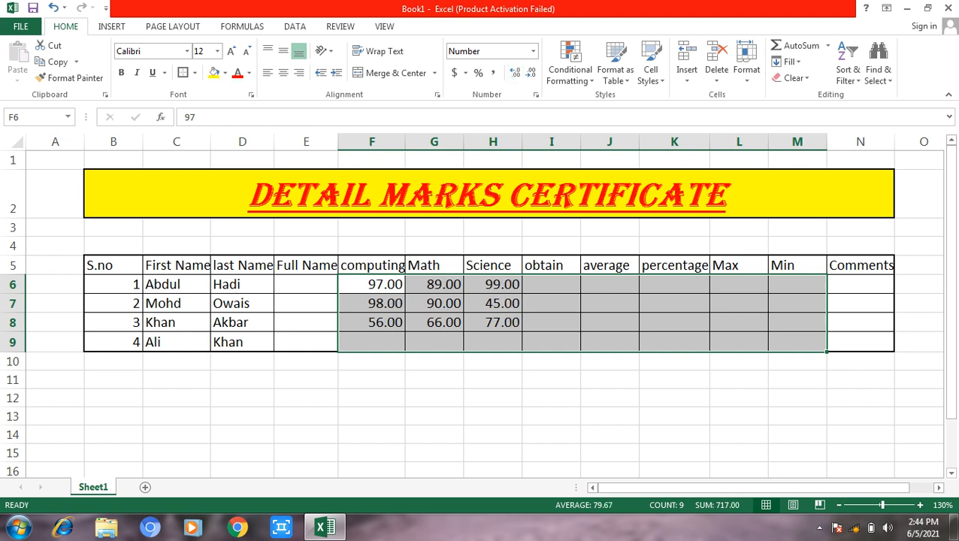
left_click(306, 285)
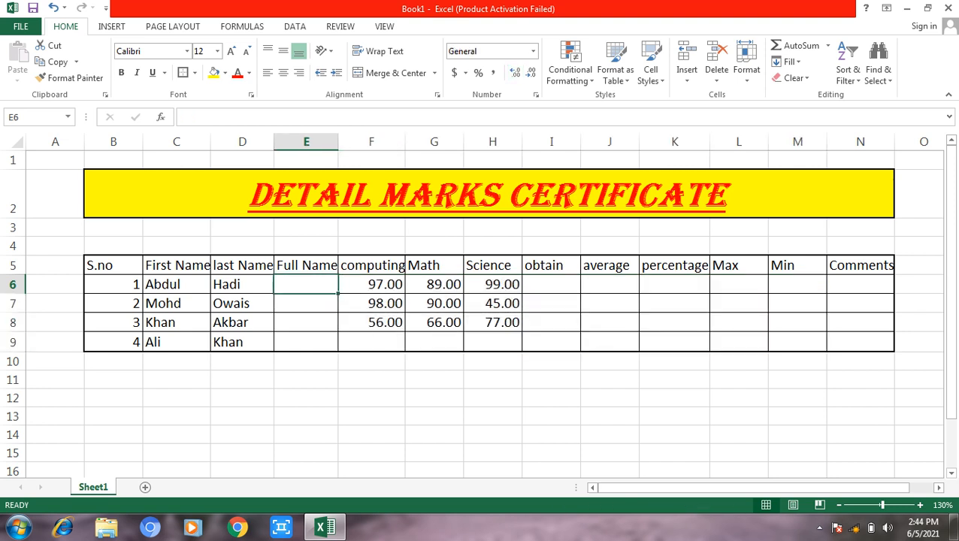
Step: Set the text orientation of the header row cells B5 to N5 to 45 degrees in Format Cells
left_click_drag(114, 265, 860, 265)
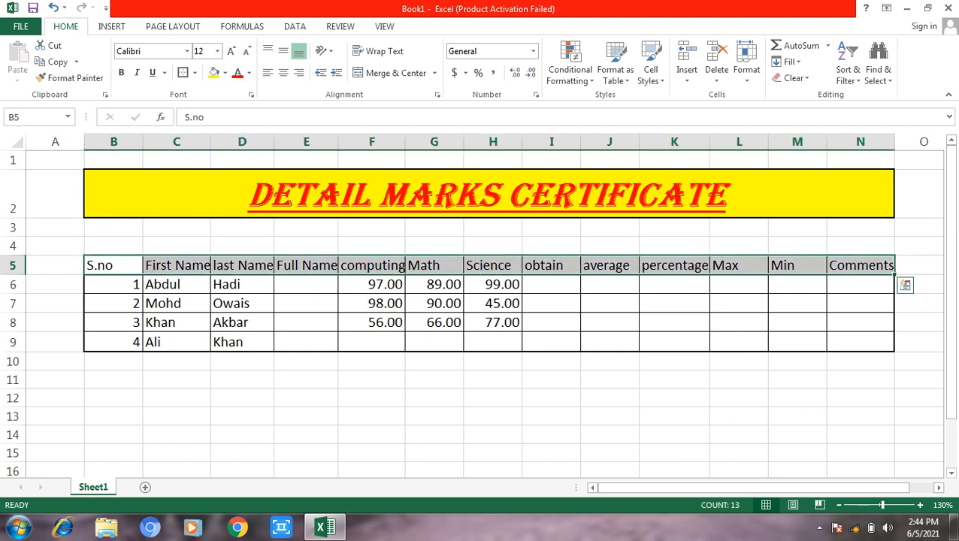
right_click(695, 229)
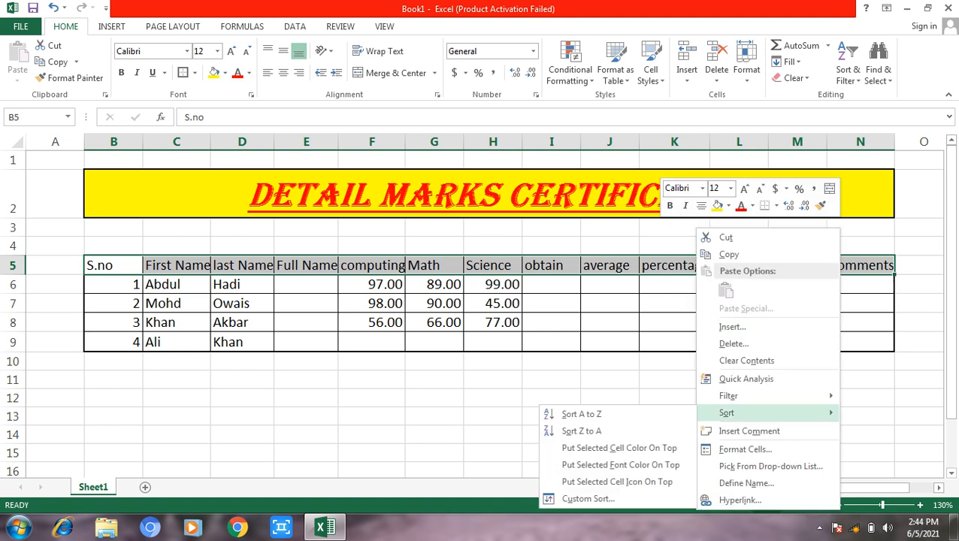
left_click(744, 448)
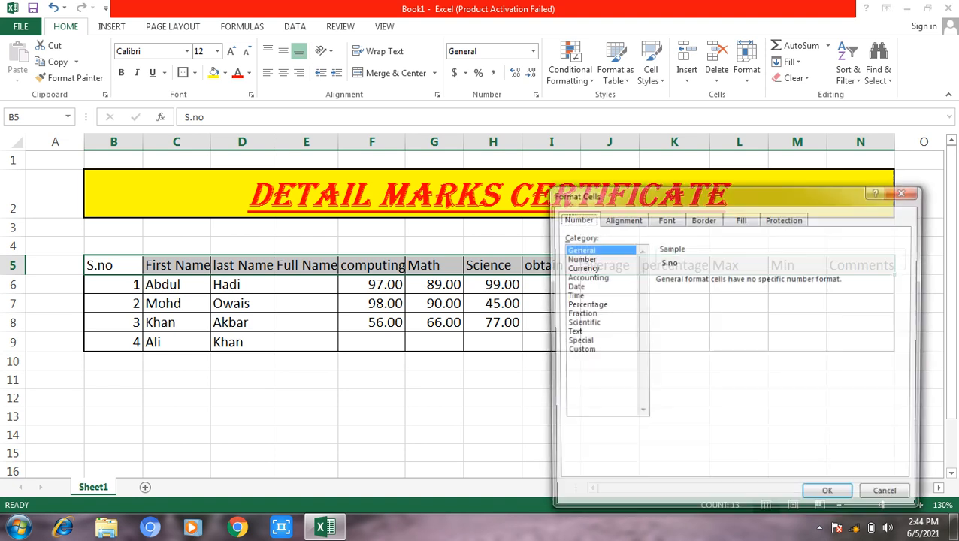
left_click(620, 218)
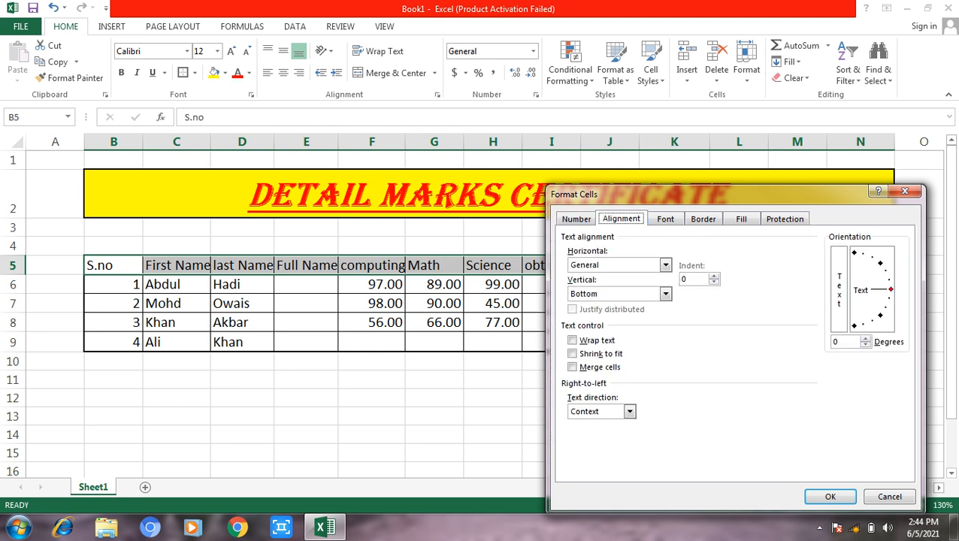
left_click_drag(891, 289, 879, 262)
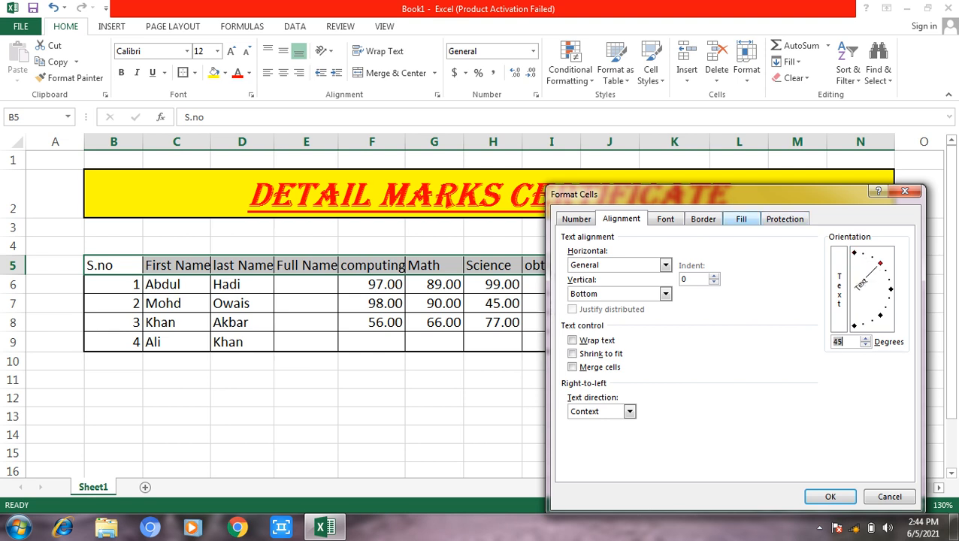
Step: Choose the blue theme color as the header row's font color
left_click(665, 219)
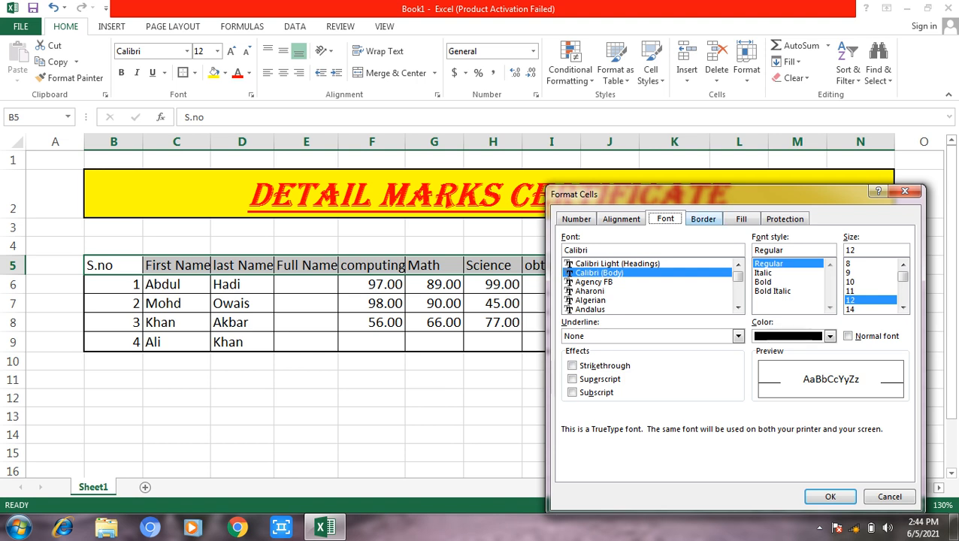
left_click(703, 219)
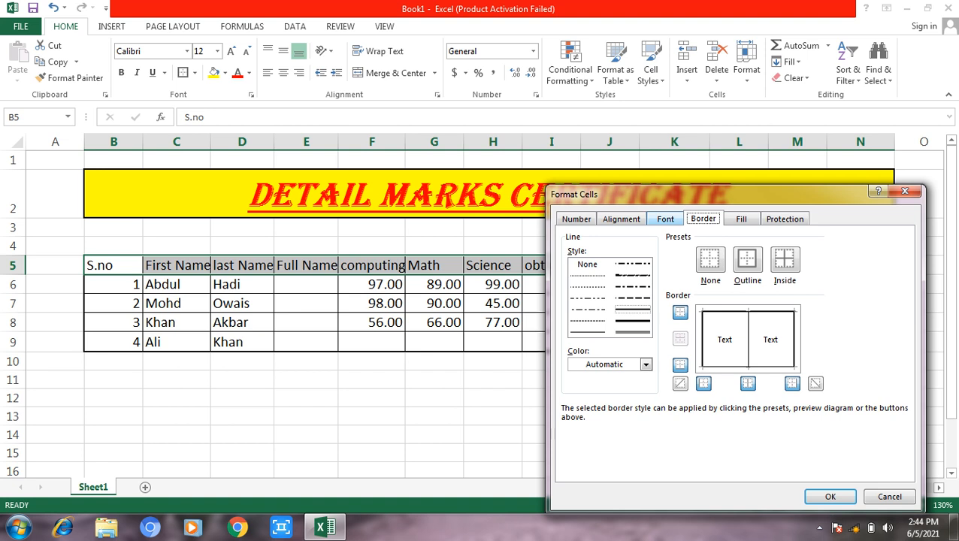
left_click(665, 219)
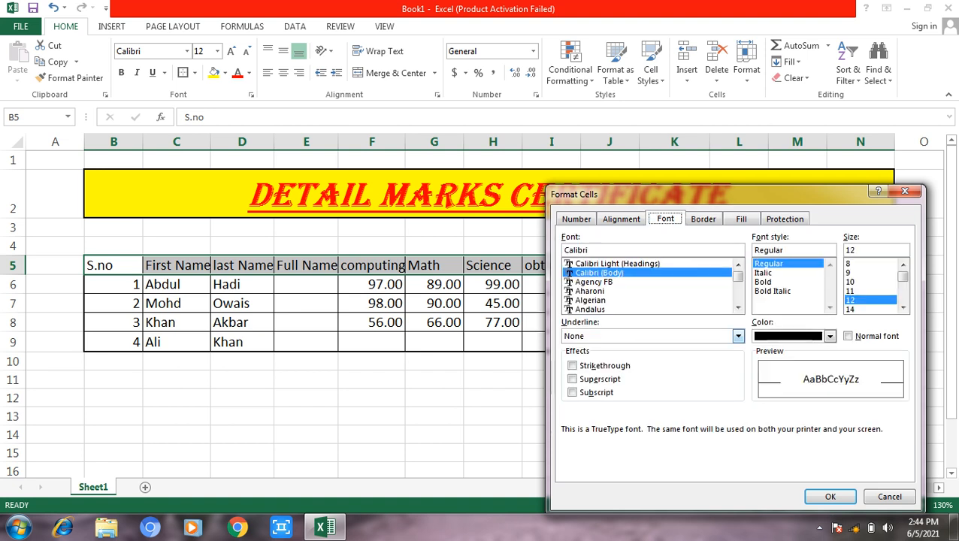
left_click(829, 337)
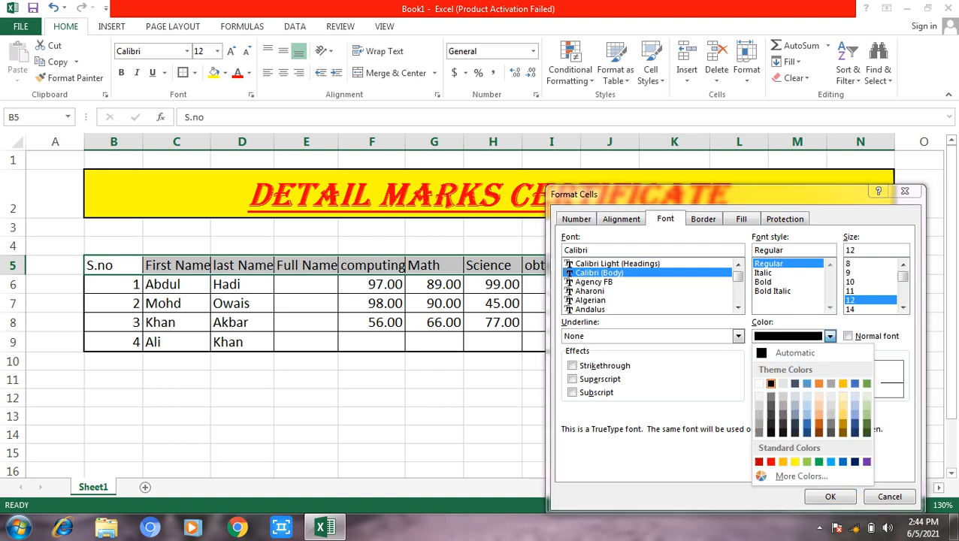
left_click(806, 383)
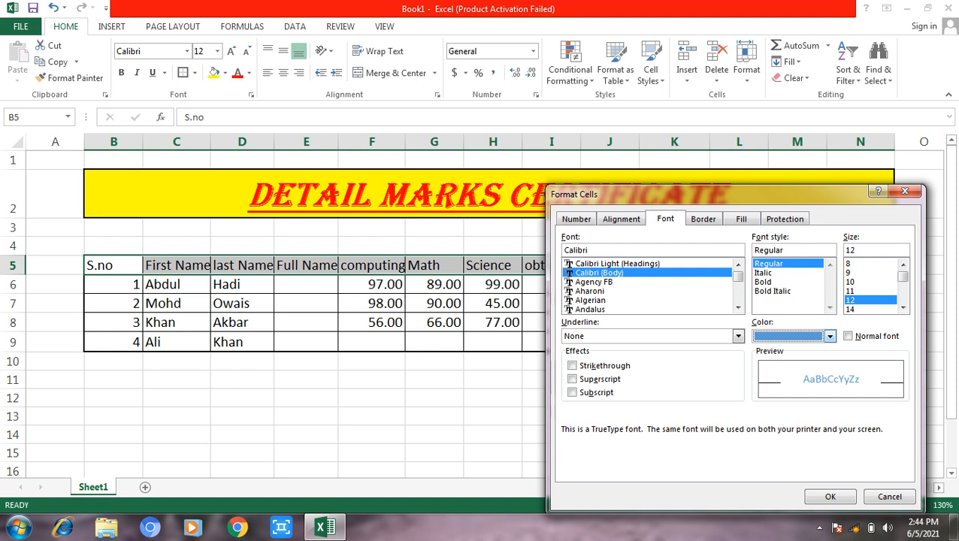
Step: Give the header row a two-color gradient fill in dark green and dark orange, shaded from center, and apply the cell formatting
left_click(703, 219)
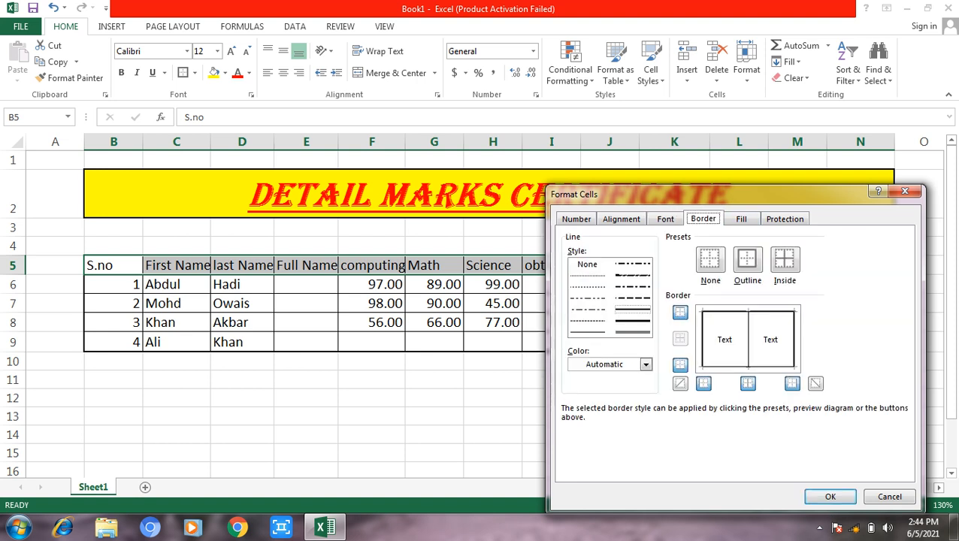
left_click(742, 218)
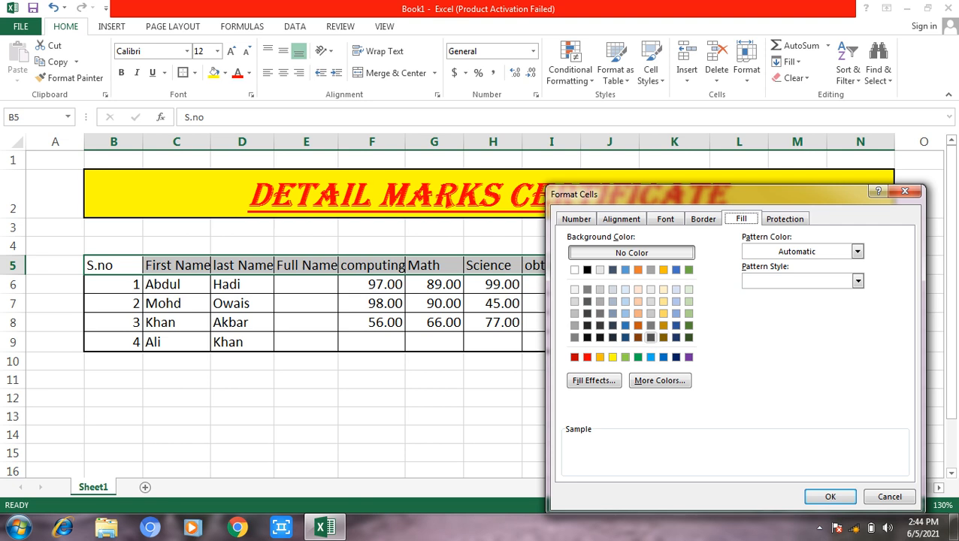
left_click(638, 313)
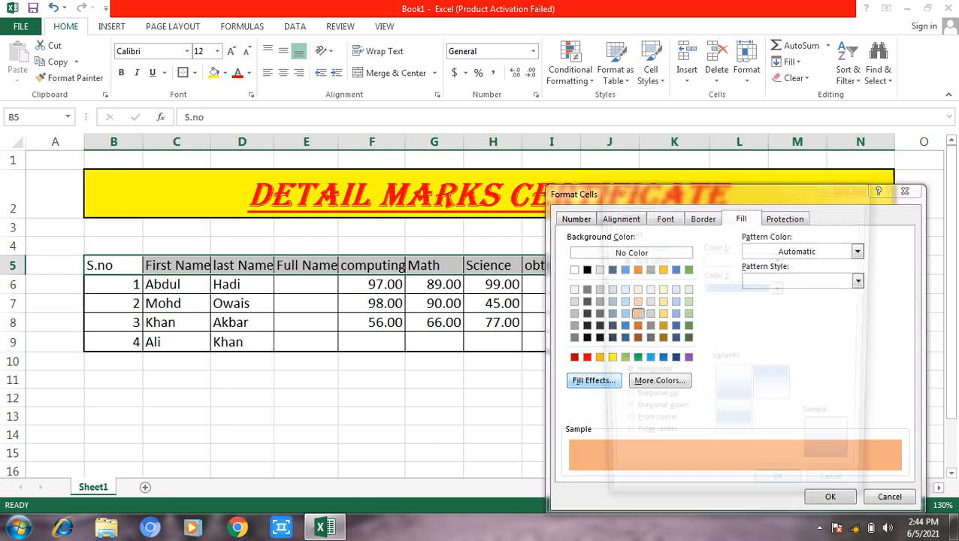
left_click(593, 380)
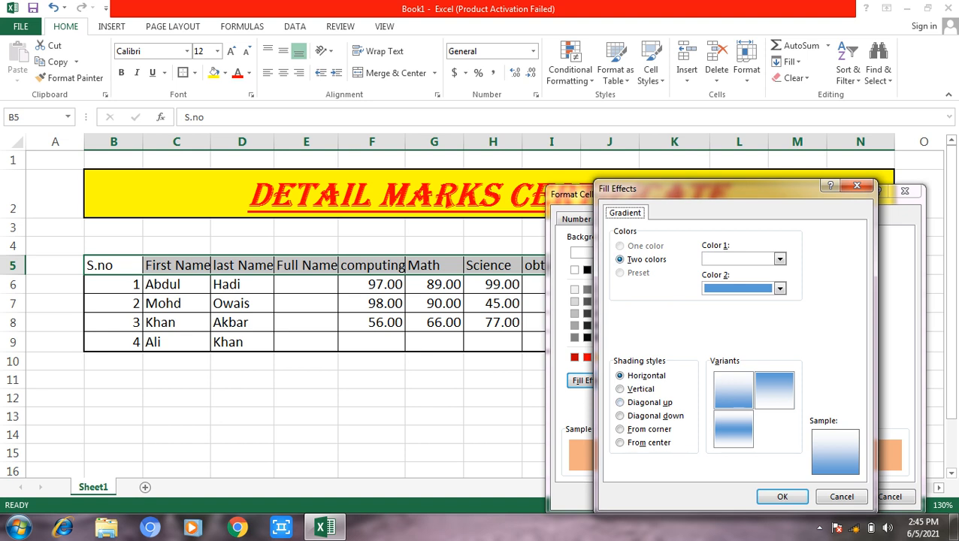
left_click(779, 258)
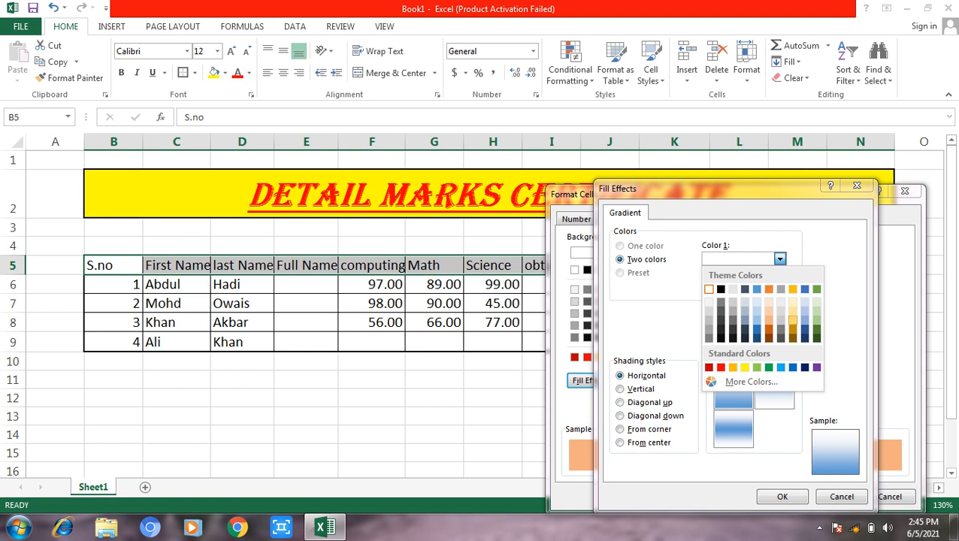
left_click(816, 337)
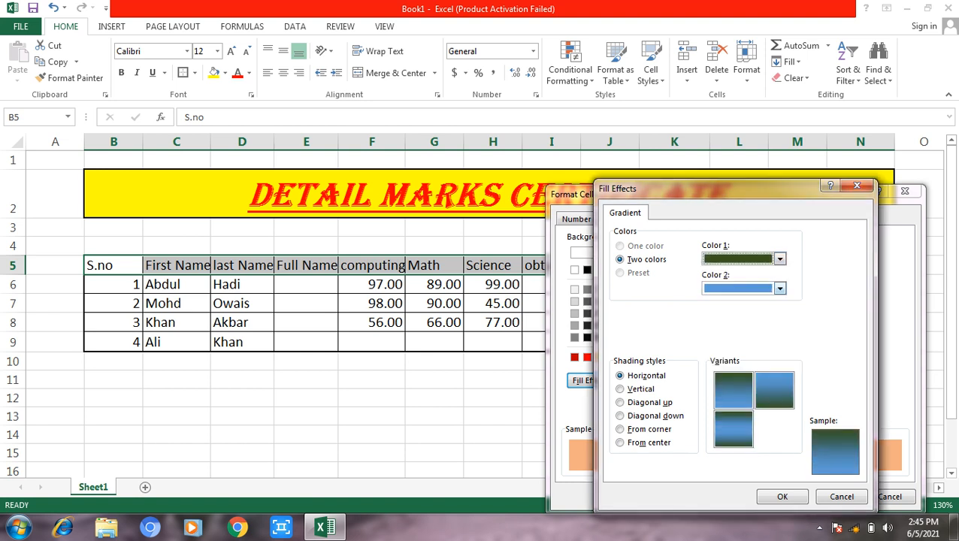
left_click(779, 288)
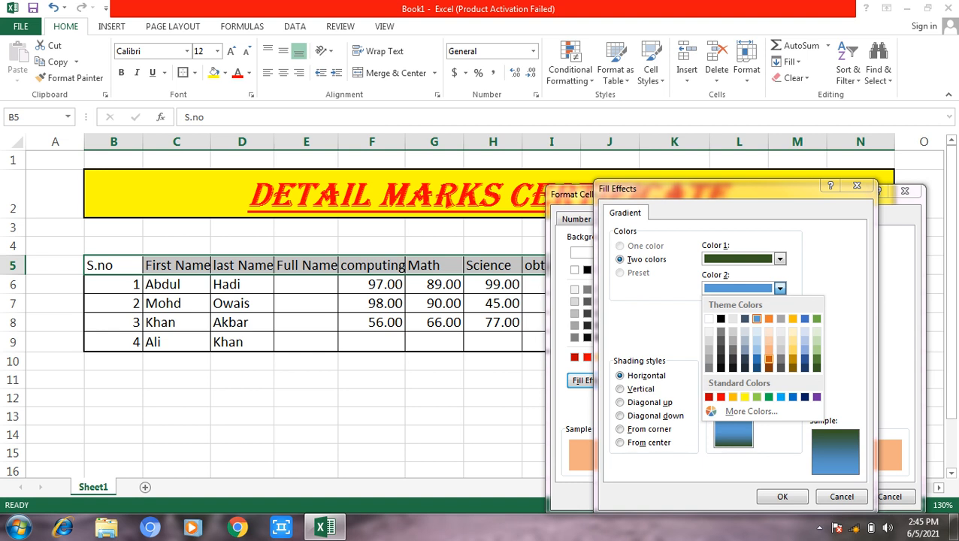
left_click(768, 358)
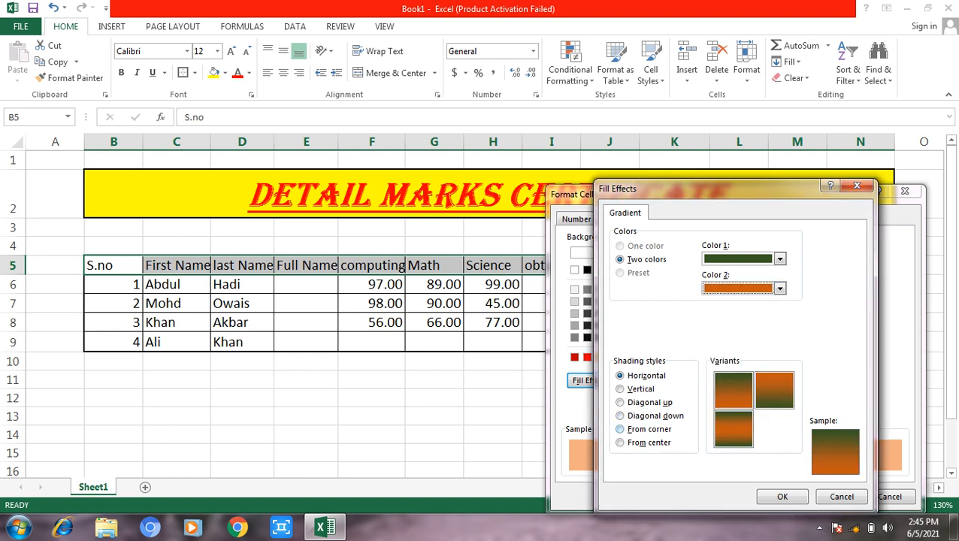
left_click(646, 443)
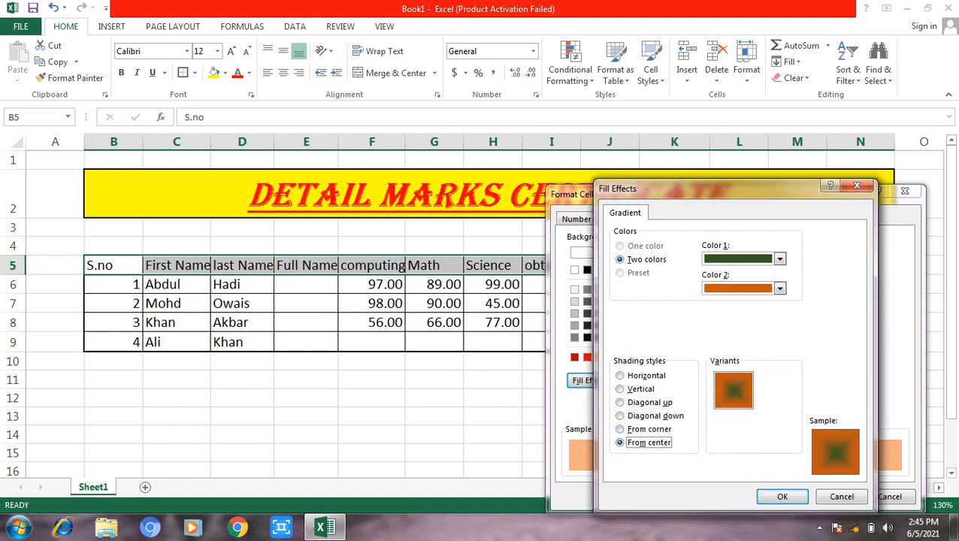
left_click(734, 391)
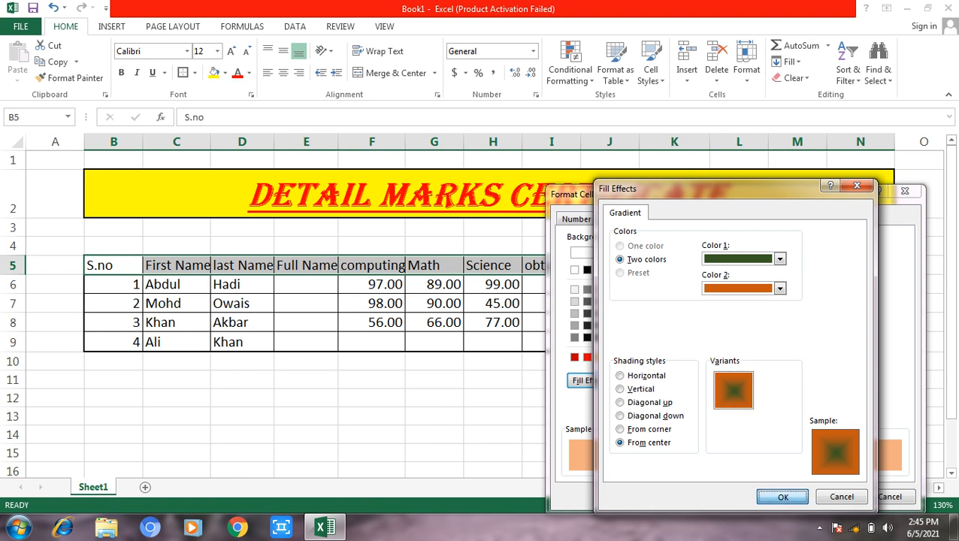
left_click(782, 497)
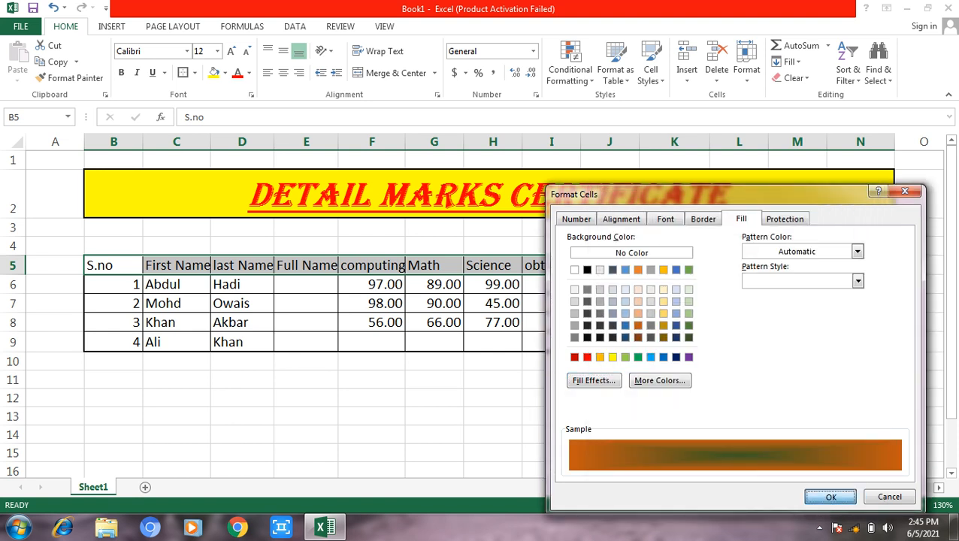
left_click(831, 497)
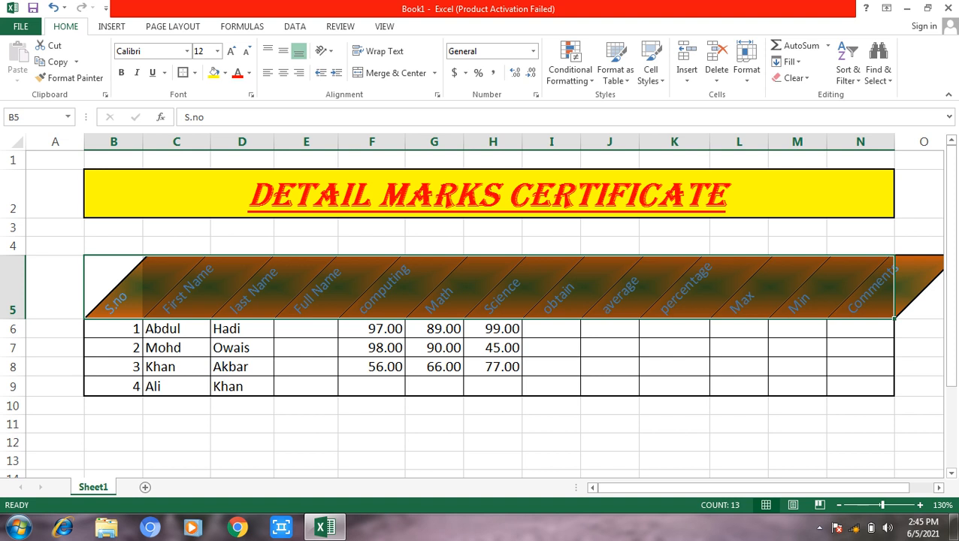
Step: Set the text orientation of the header row cells B5 to N5 to 90 degrees in Format Cells
right_click(263, 294)
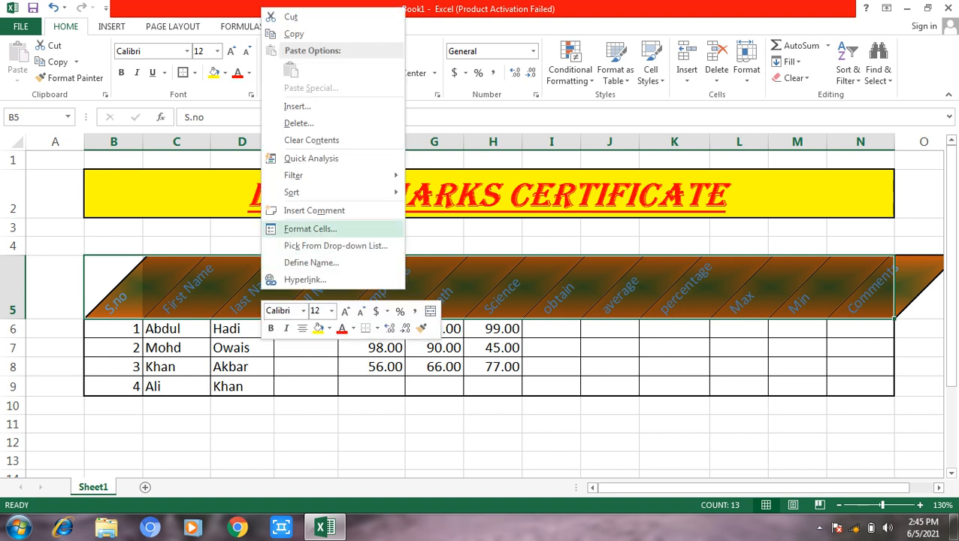
left_click(309, 228)
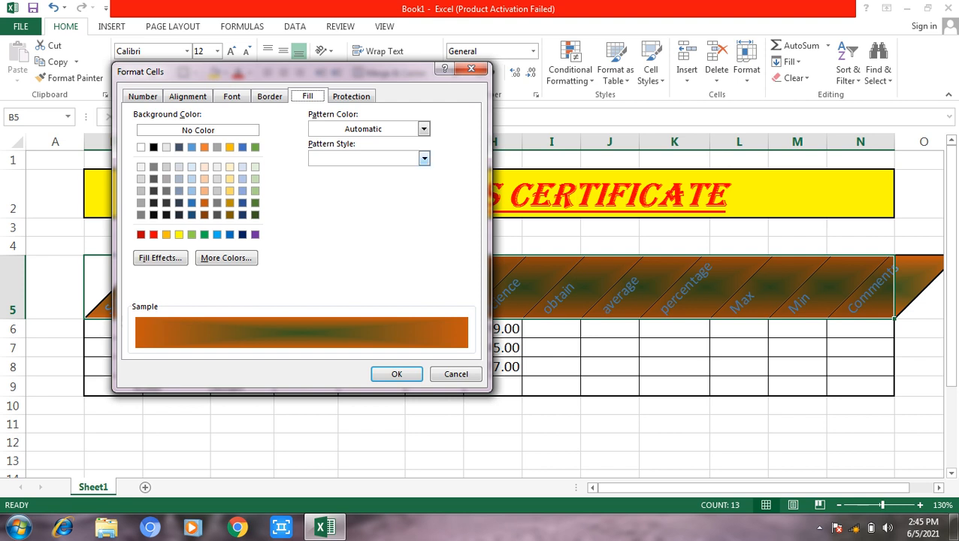
left_click(187, 96)
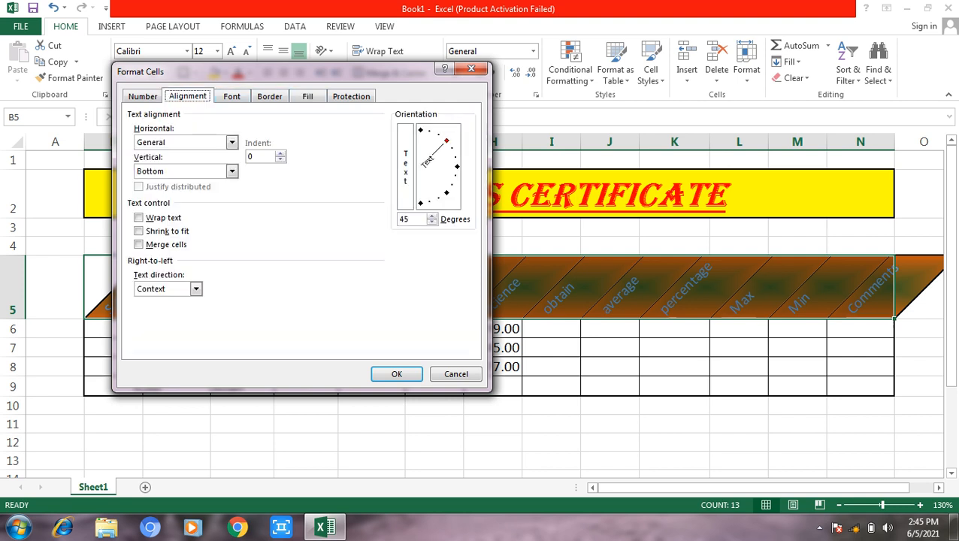
left_click_drag(446, 140, 421, 131)
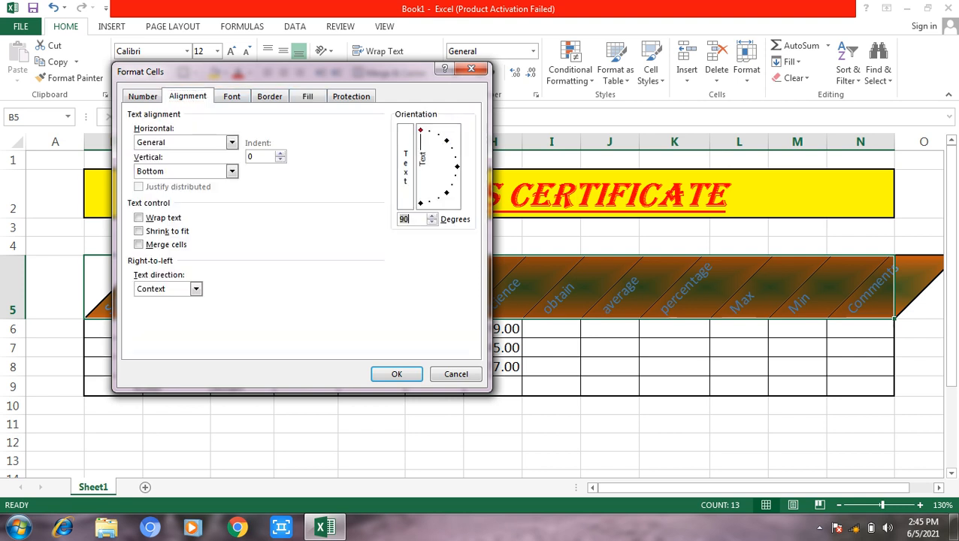
left_click(396, 374)
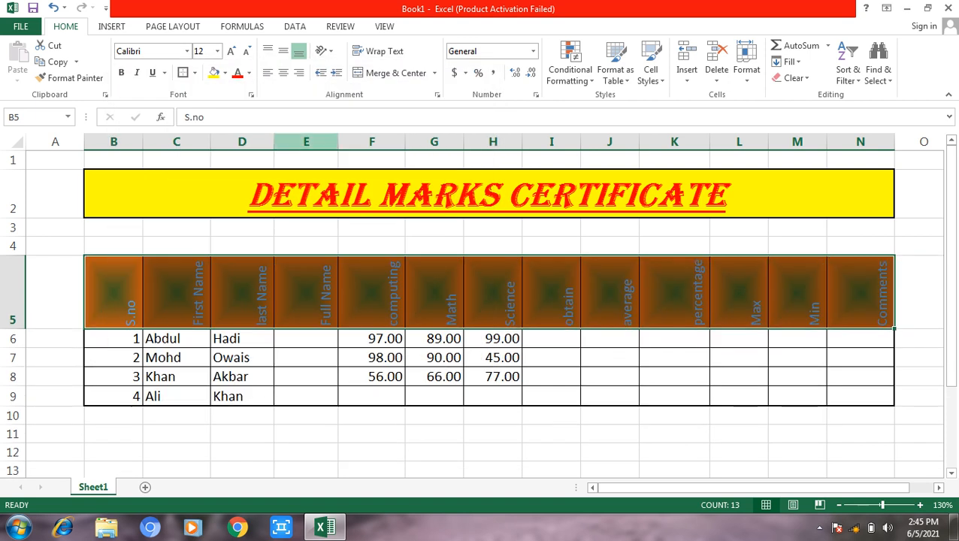
Step: Center the header row text horizontally and vertically, and make it bold with a white font color
left_click(283, 73)
left_click(283, 50)
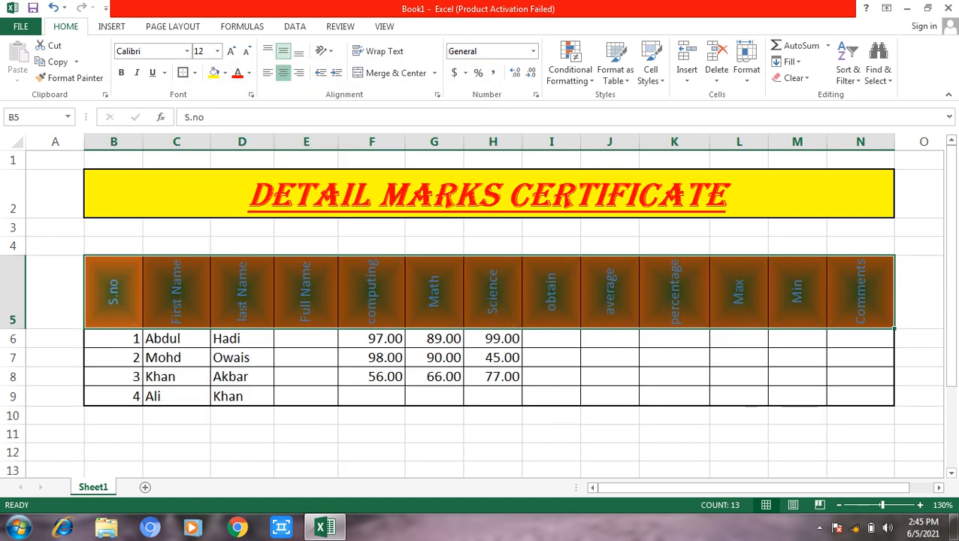
left_click(249, 73)
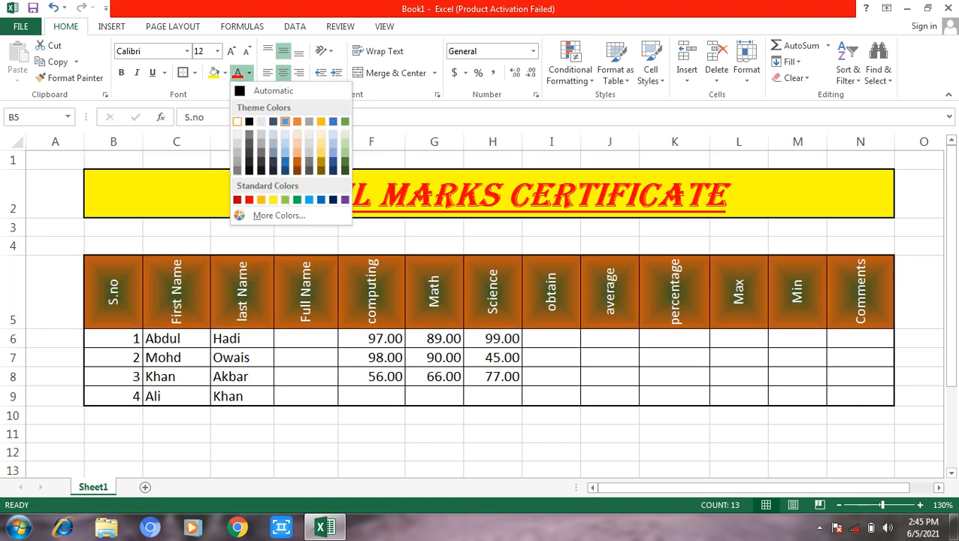
left_click(238, 121)
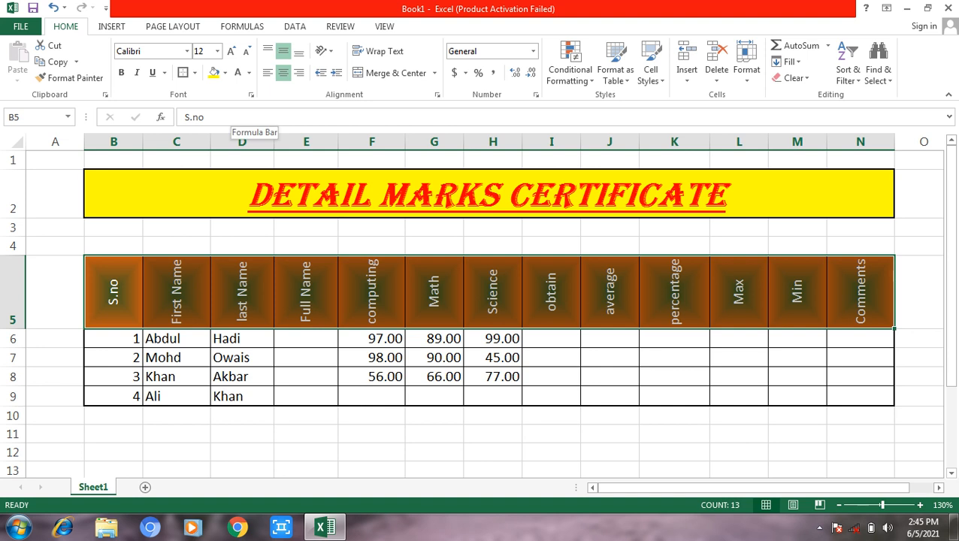
left_click(121, 72)
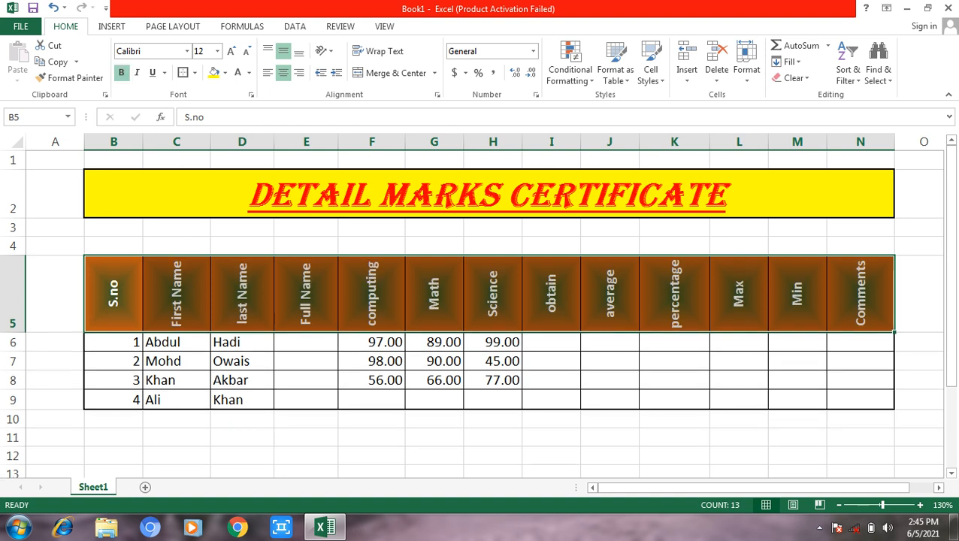
Step: Enter the formula =CONCATENATE(C6,D6) in cell E6 to join the first and last names
left_click(306, 343)
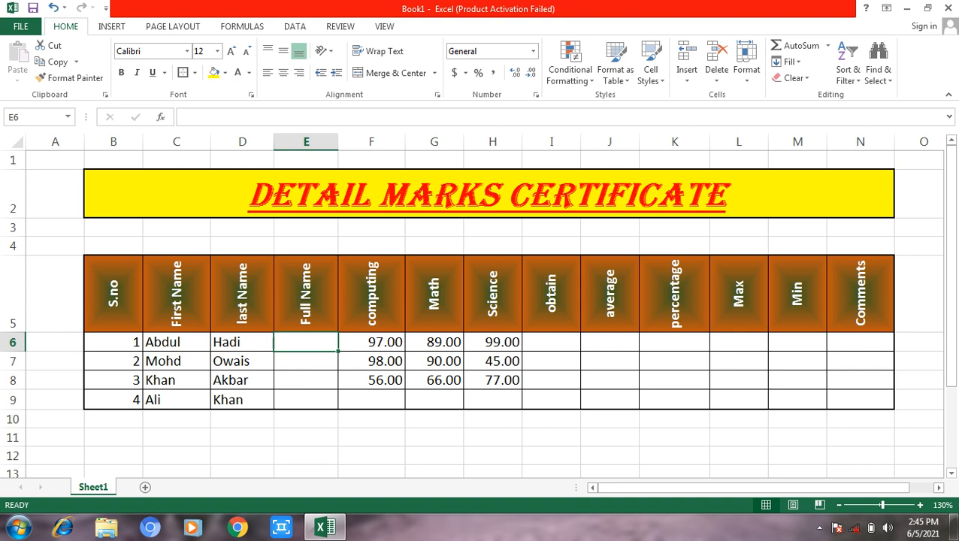
type("=con")
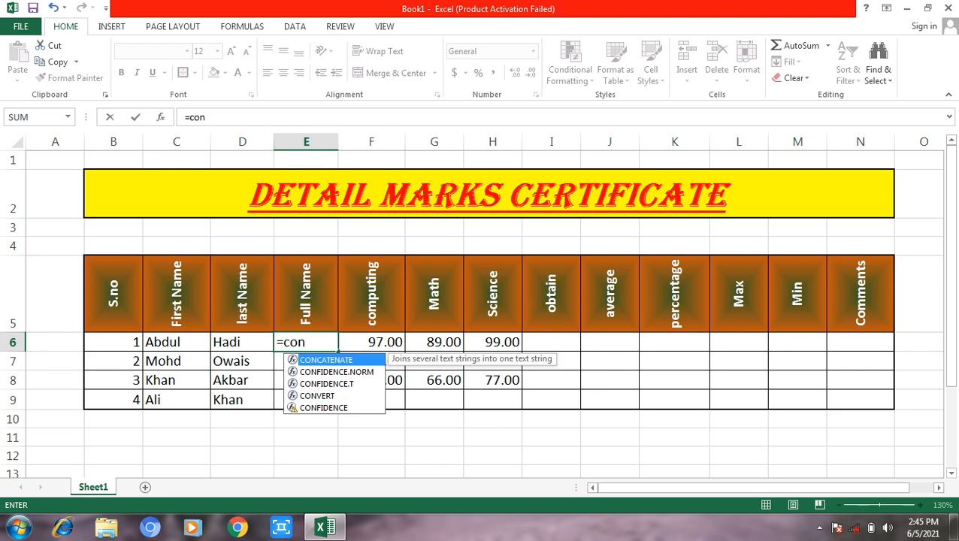
key("Tab")
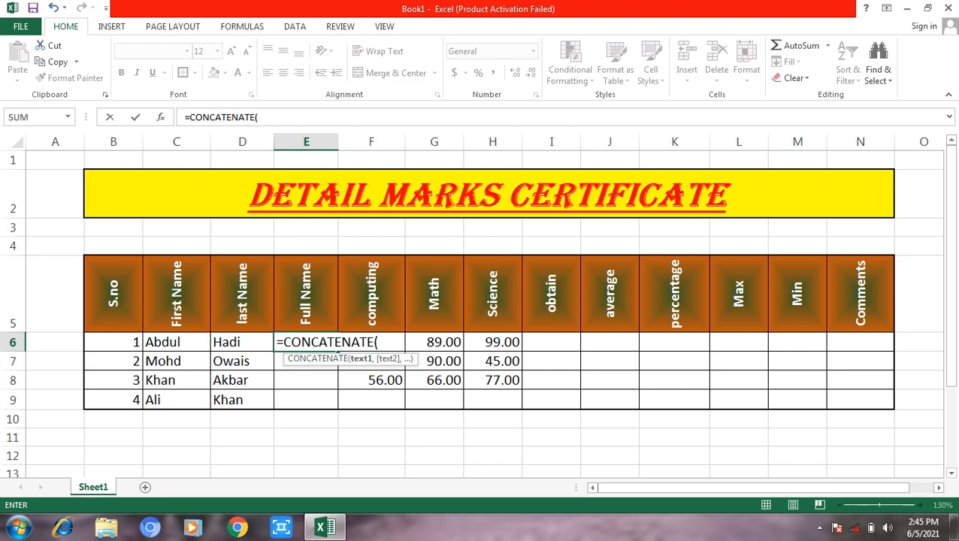
left_click(176, 343)
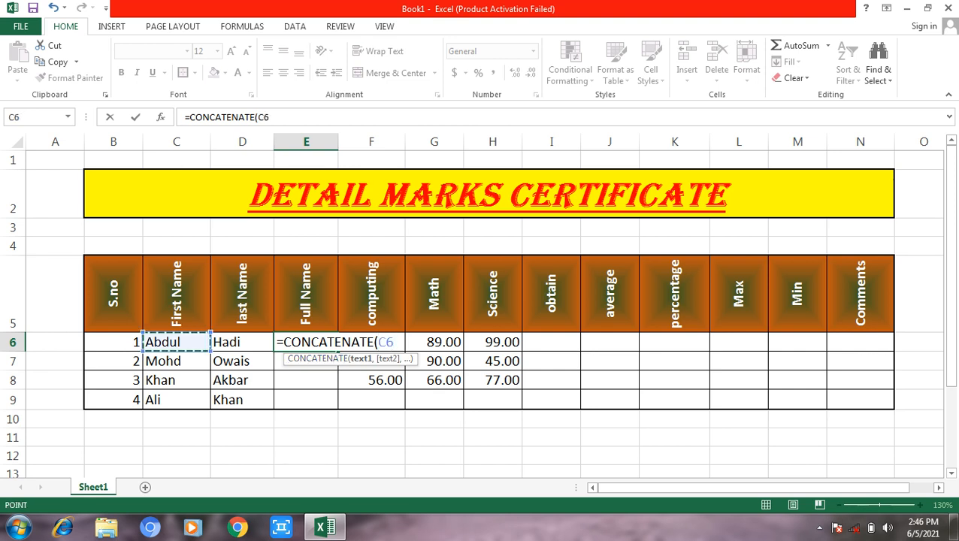
type(",")
left_click(242, 343)
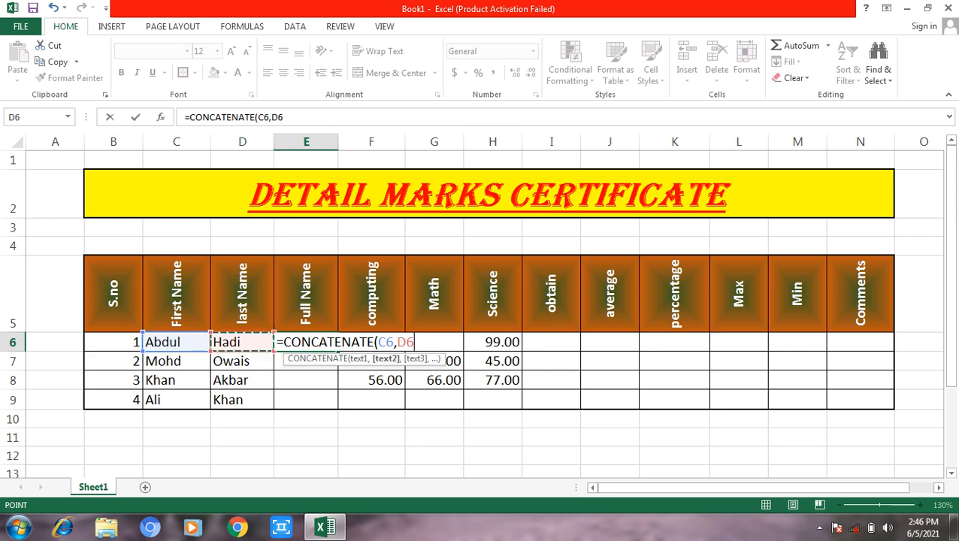
type(")")
key("Return")
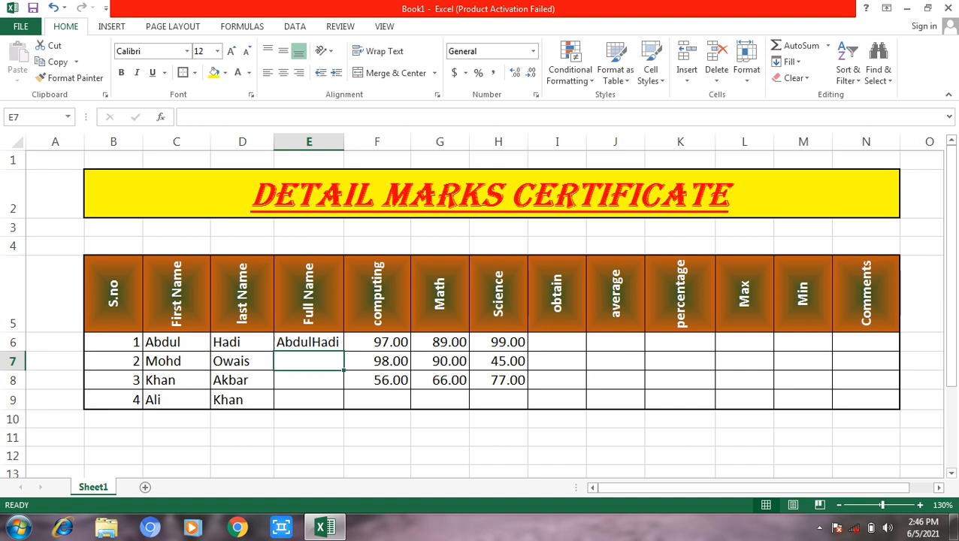
Step: Add a space between the names in E6 by changing the formula to =CONCATENATE(C6," ",D6)
double_click(309, 342)
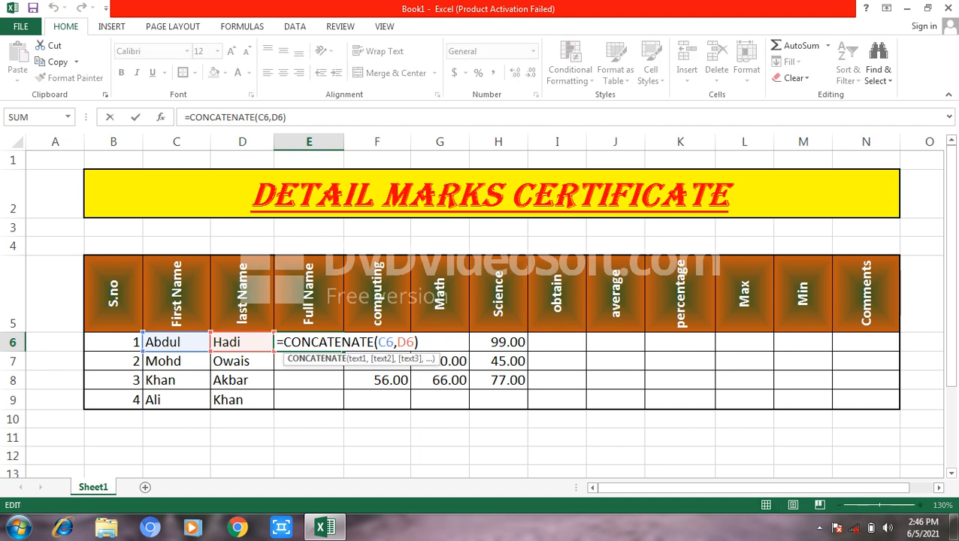
left_click(393, 342)
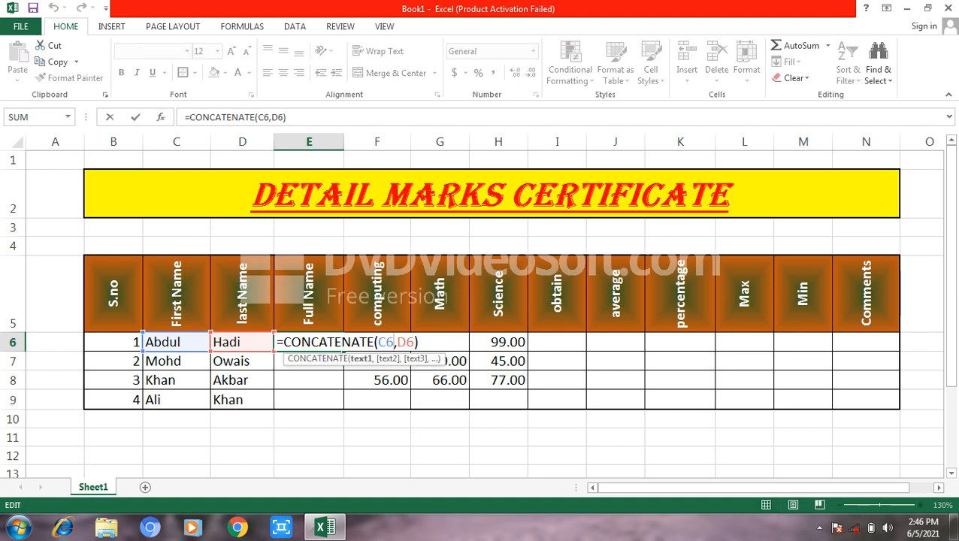
key("Right")
type("\"")
type(" \"")
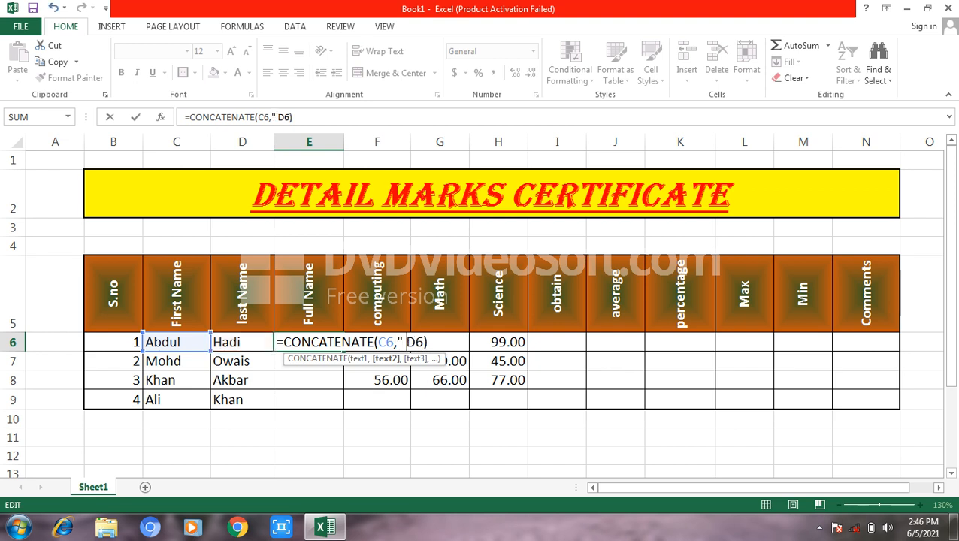
type(",")
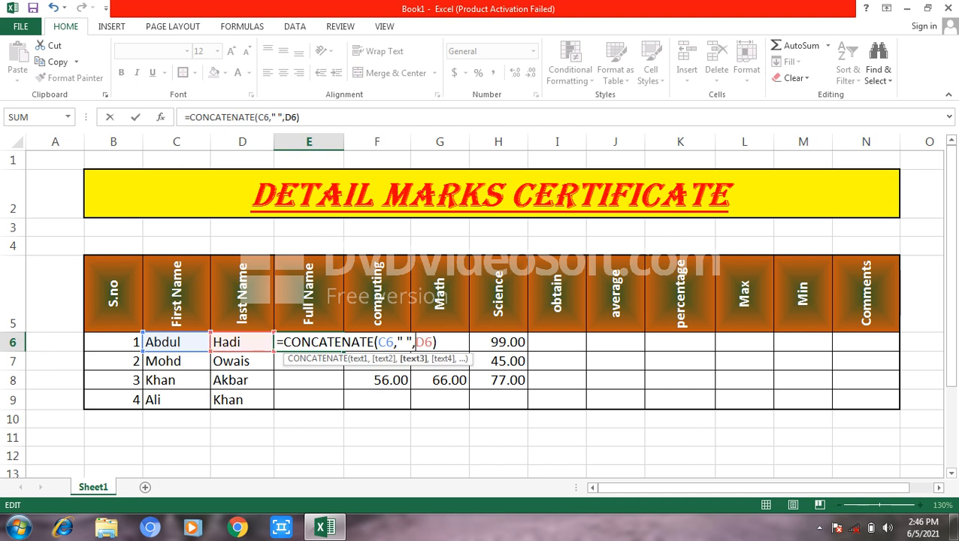
key("Return")
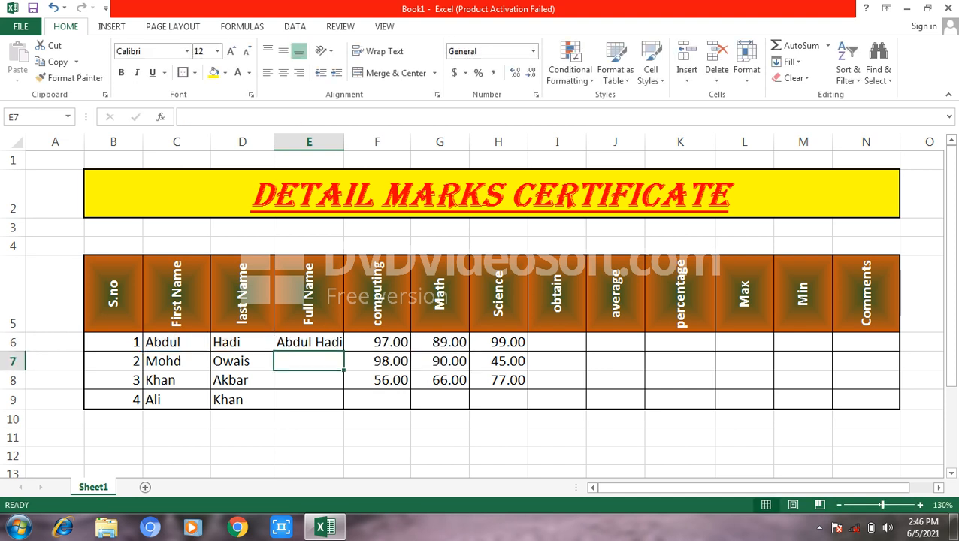
Step: Fill the full name formula from E6 down to E9 and widen column E to fit the names
left_click(309, 342)
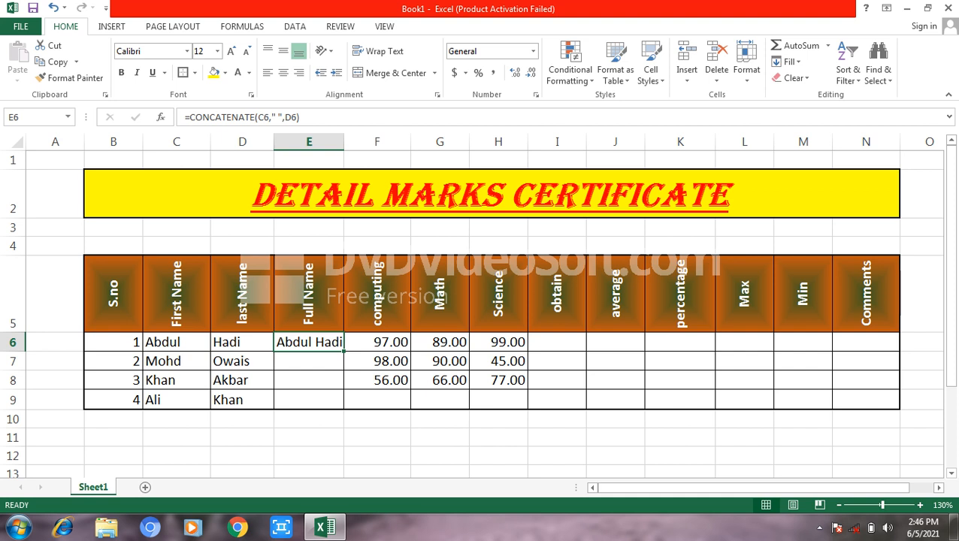
left_click_drag(344, 351, 344, 407)
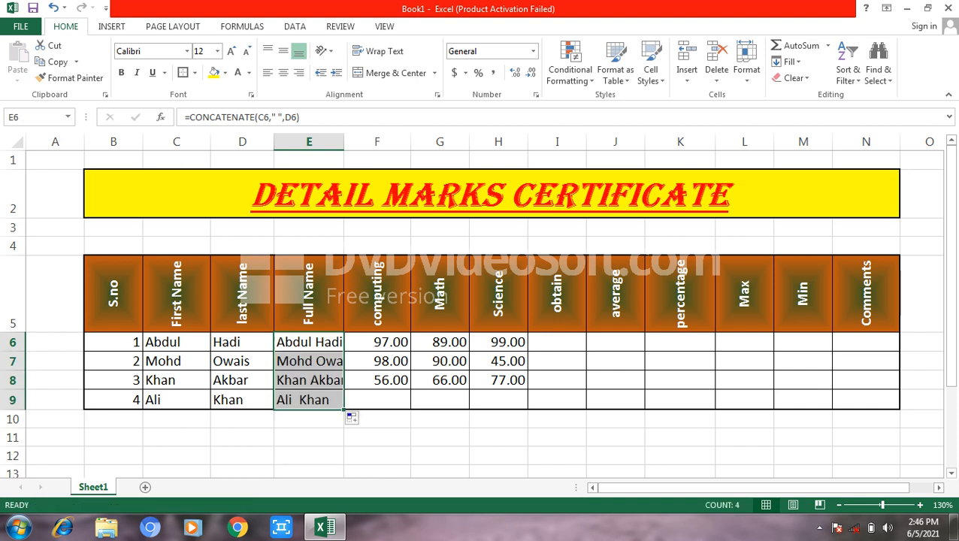
left_click_drag(344, 141, 356, 141)
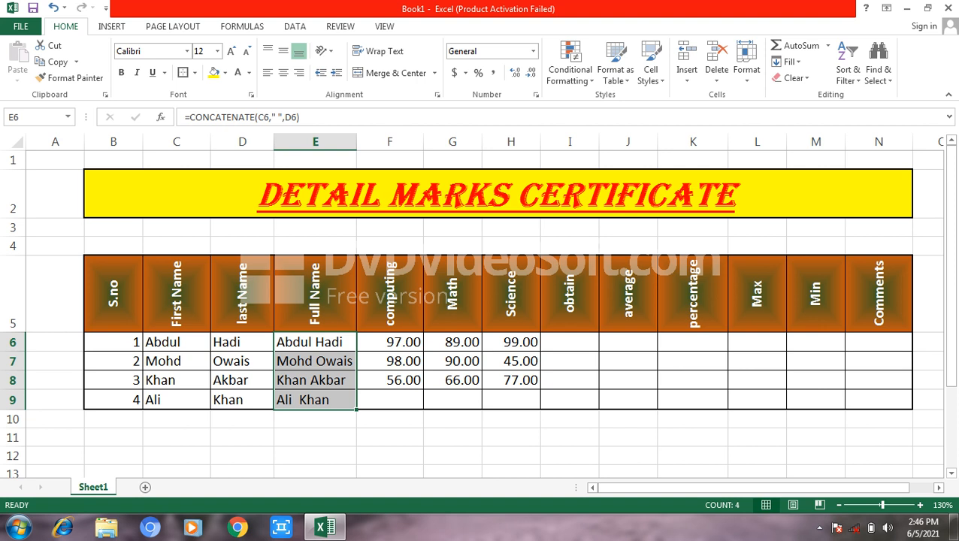
Step: Try a horizontal text orientation of 0 degrees on the Full Name header in E5
left_click(314, 294)
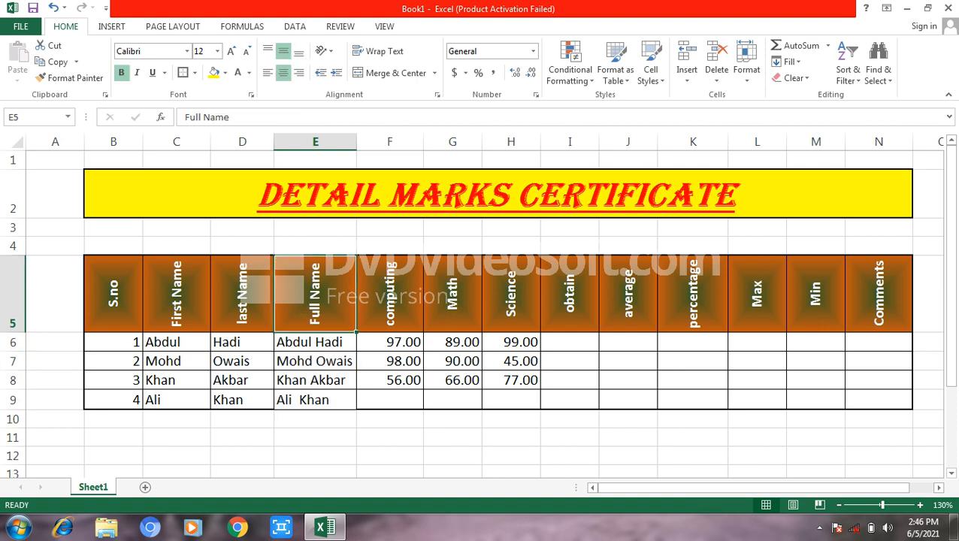
right_click(315, 312)
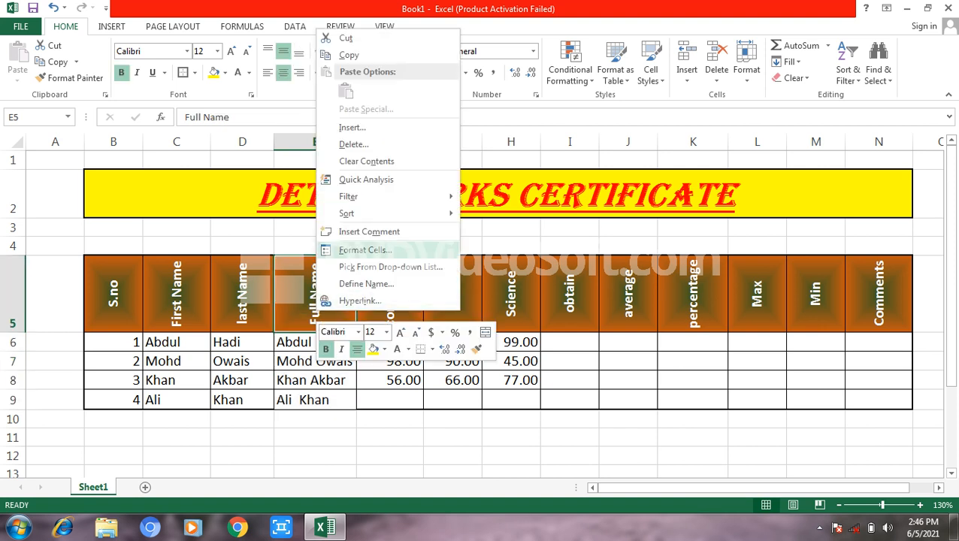
left_click(364, 249)
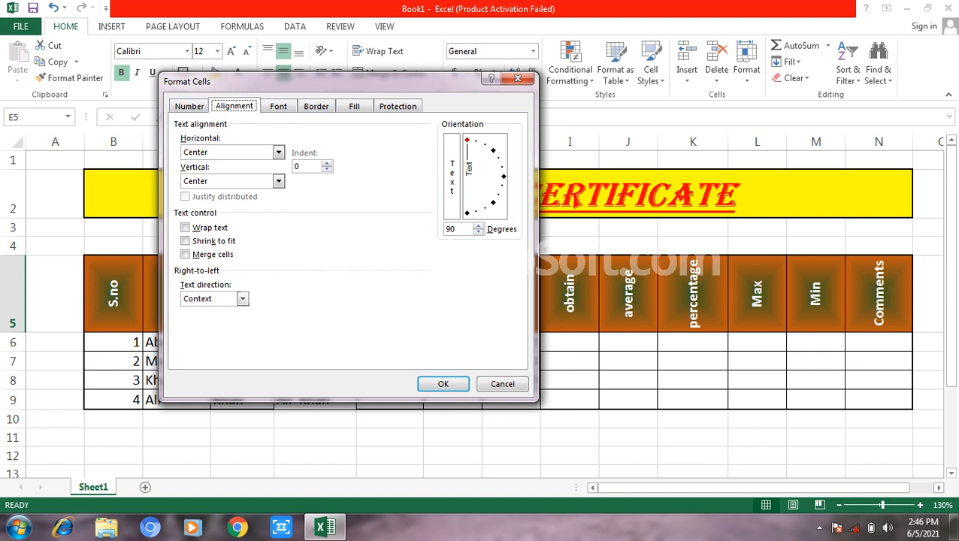
mouse_move(467, 139)
left_mouse_down()
mouse_move(492, 151)
mouse_move(503, 177)
left_mouse_up()
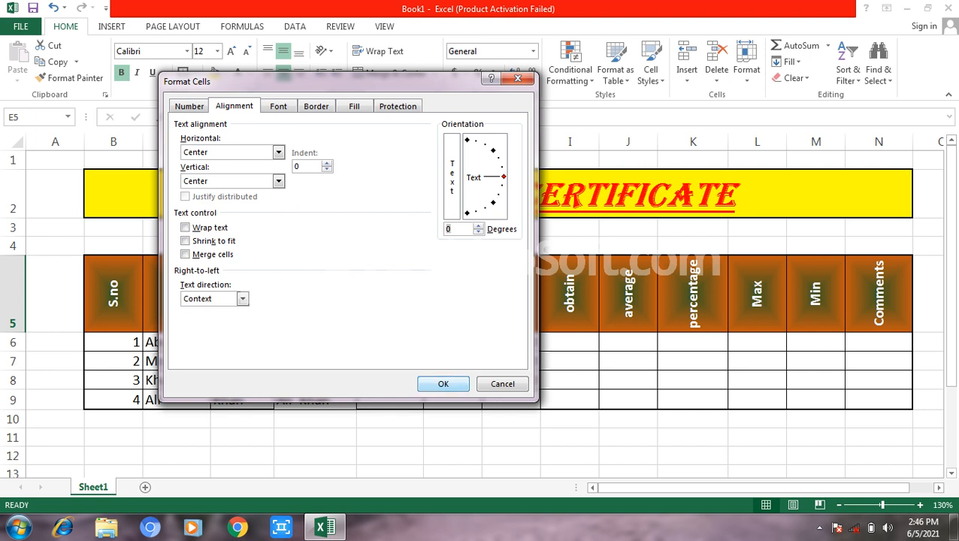
left_click(443, 383)
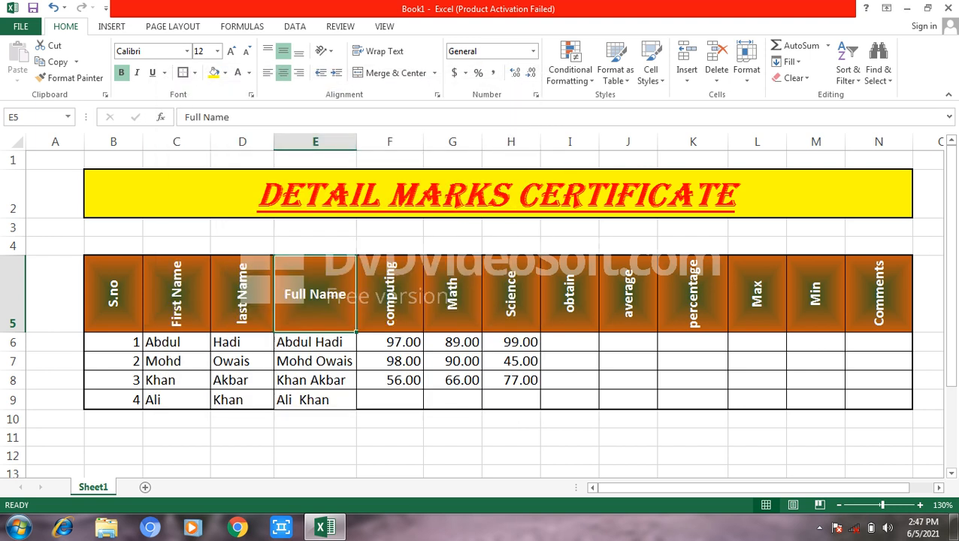
Step: Try wrapping the Full Name header text while narrowing column E, and autofit the column width
mouse_move(356, 141)
left_mouse_down()
mouse_move(338, 141)
mouse_move(352, 141)
left_mouse_up()
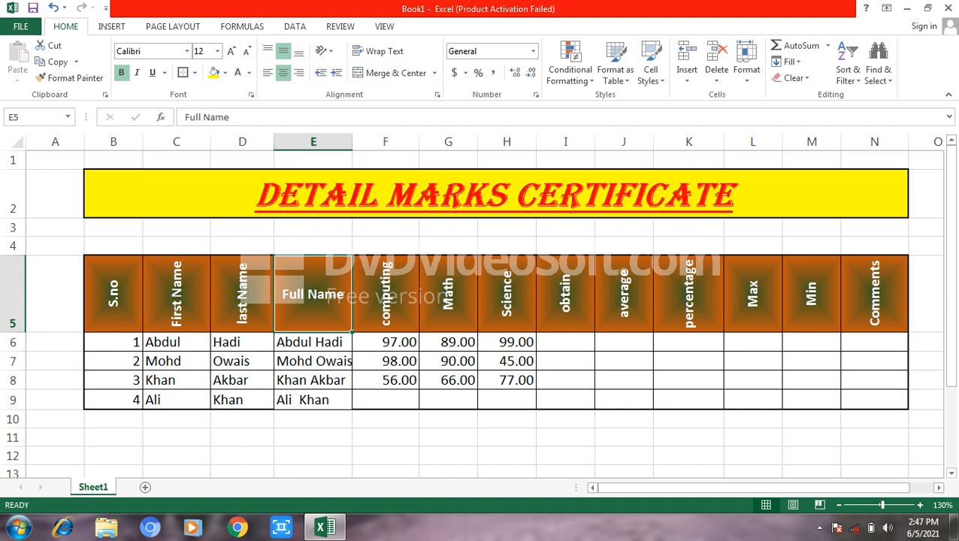
left_click(379, 51)
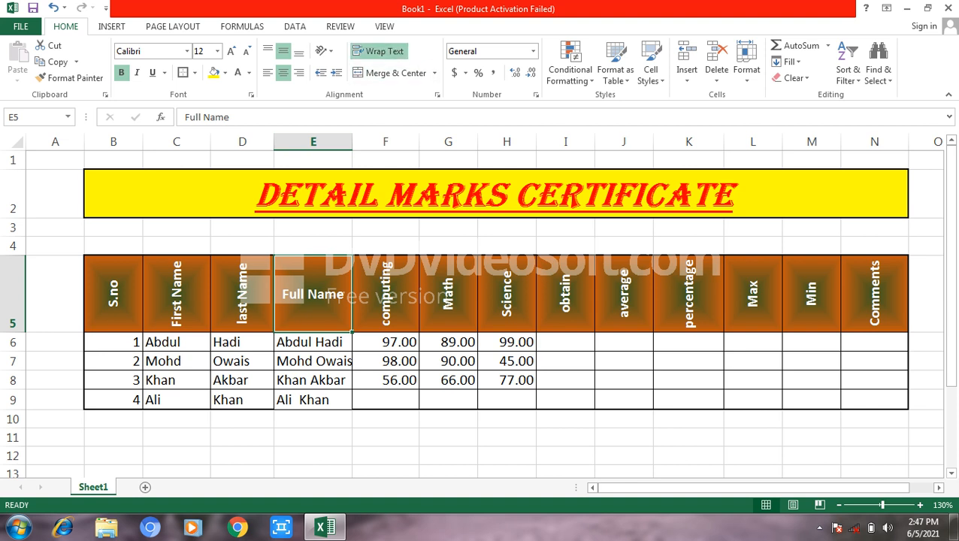
left_click_drag(353, 141, 338, 141)
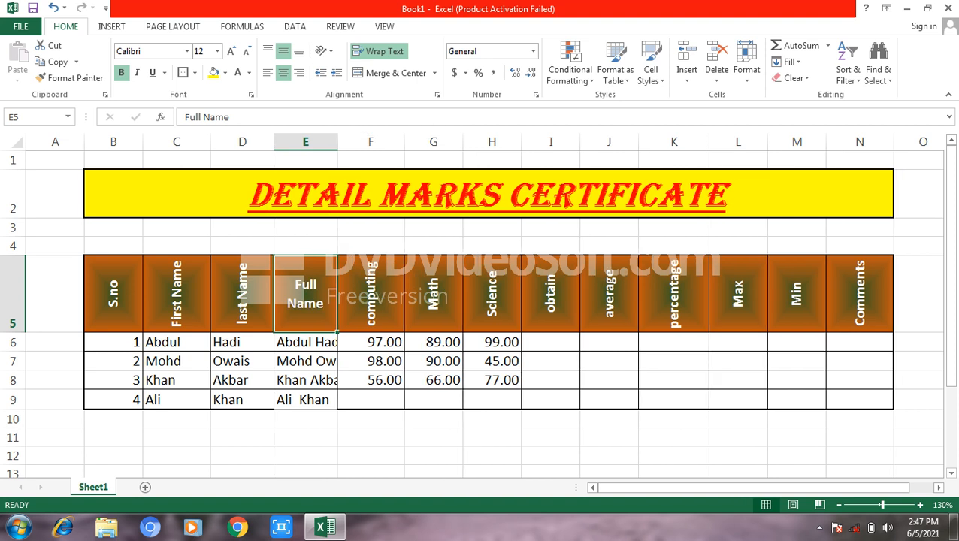
double_click(337, 142)
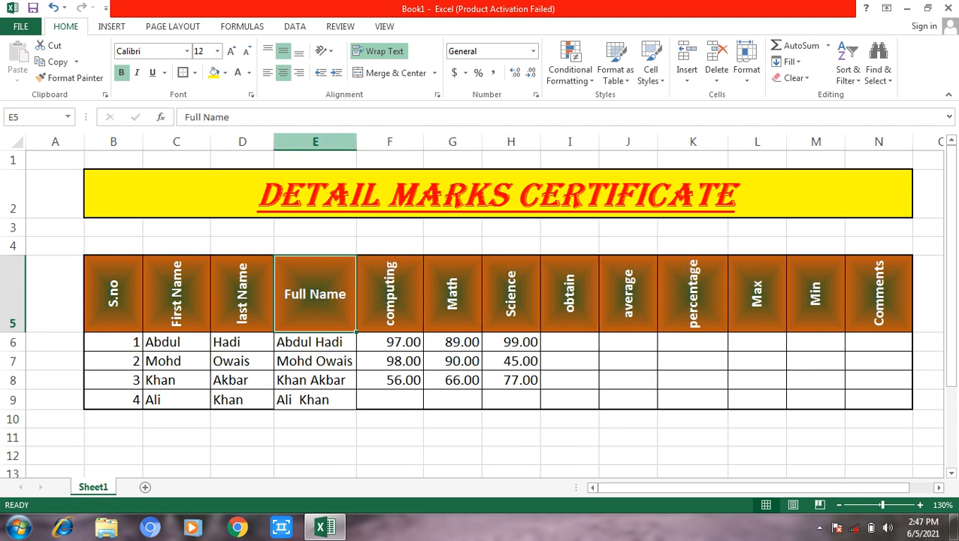
Step: Undo the wrap text, column width and orientation changes made to the Full Name header and column E
key("ctrl+z")
key("ctrl+z")
key("ctrl+z")
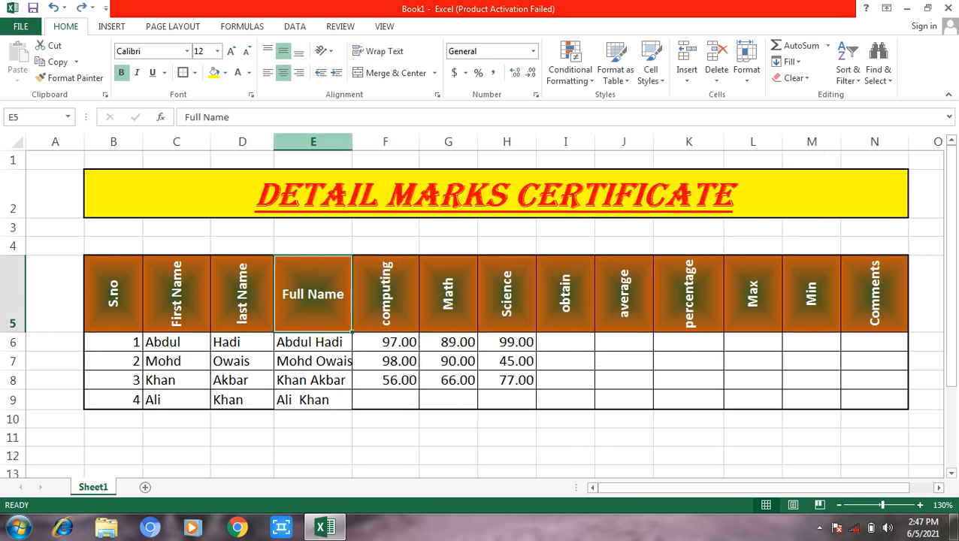
key("ctrl+z")
key("ctrl+z")
key("ctrl+z")
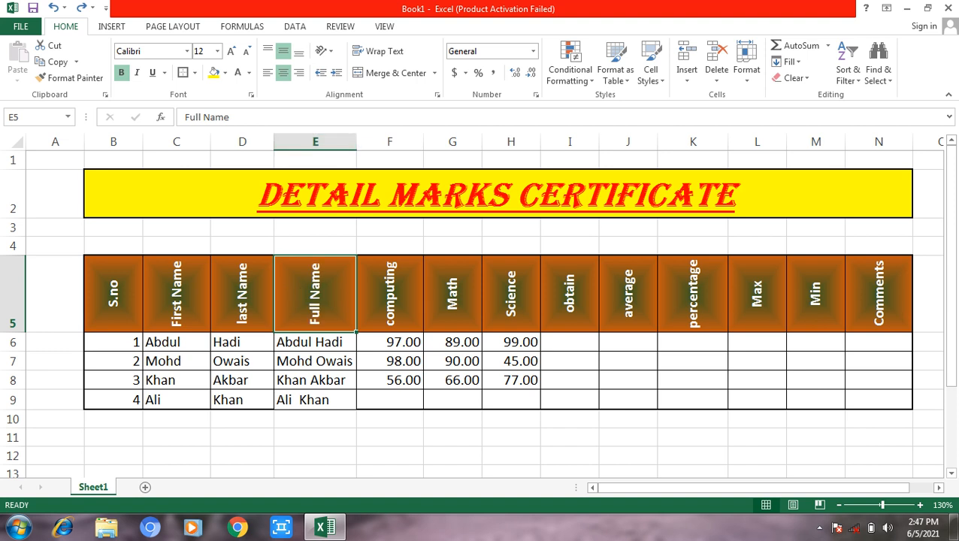
Step: Total the three subject marks in I6 with =SUM(F6:H6) and fill the formula down to I9
left_click(569, 342)
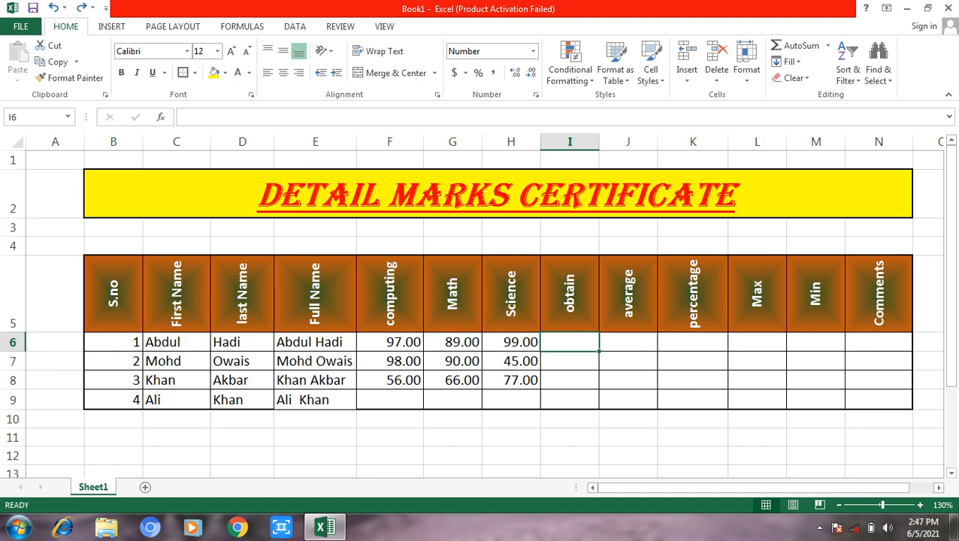
left_click(797, 46)
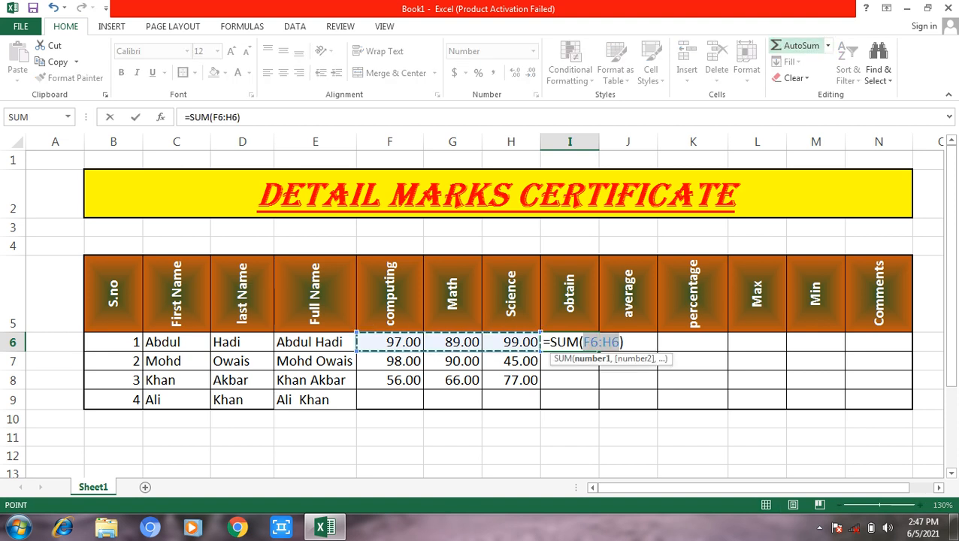
key("Return")
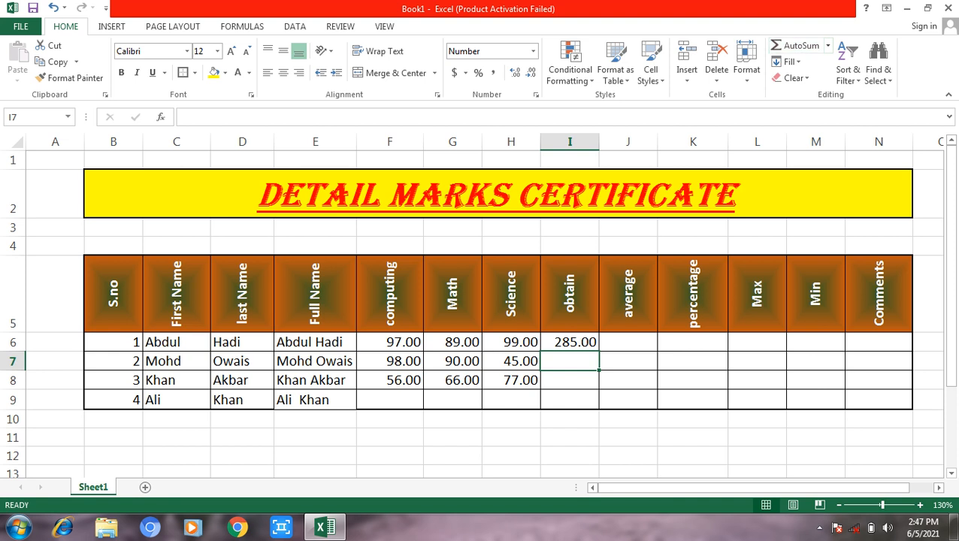
left_click(569, 342)
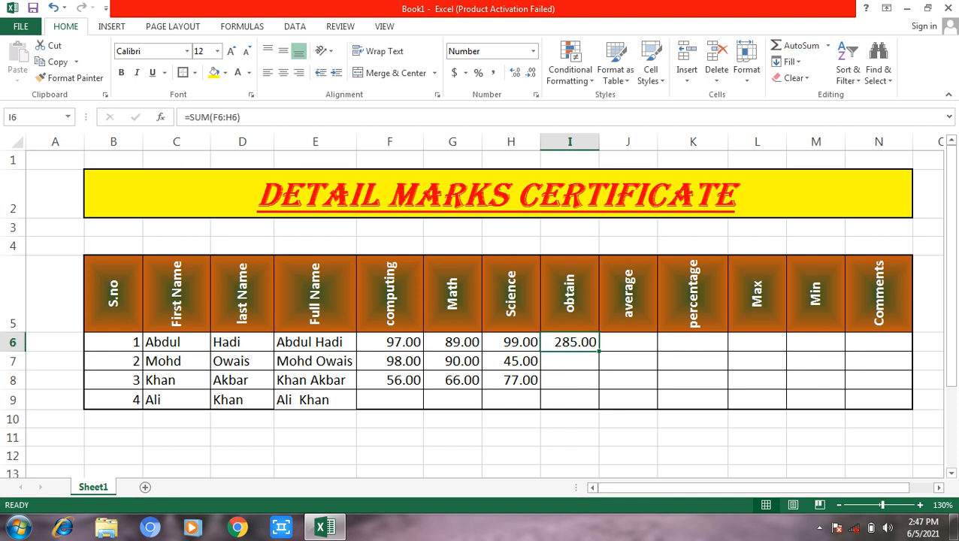
left_click_drag(599, 351, 598, 408)
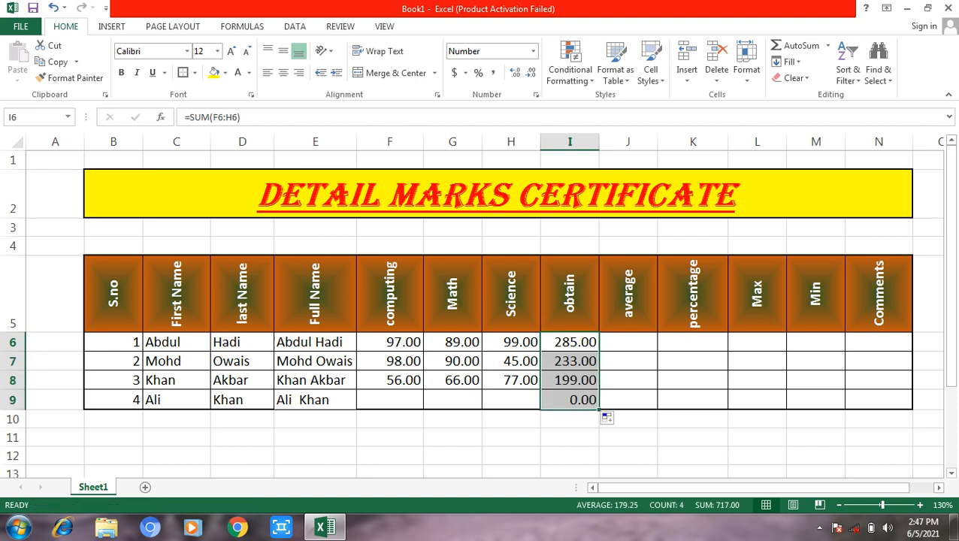
Step: Calculate the average of the subject marks in J6 with =AVERAGE(F6:H6) and fill it down to J9
left_click(628, 342)
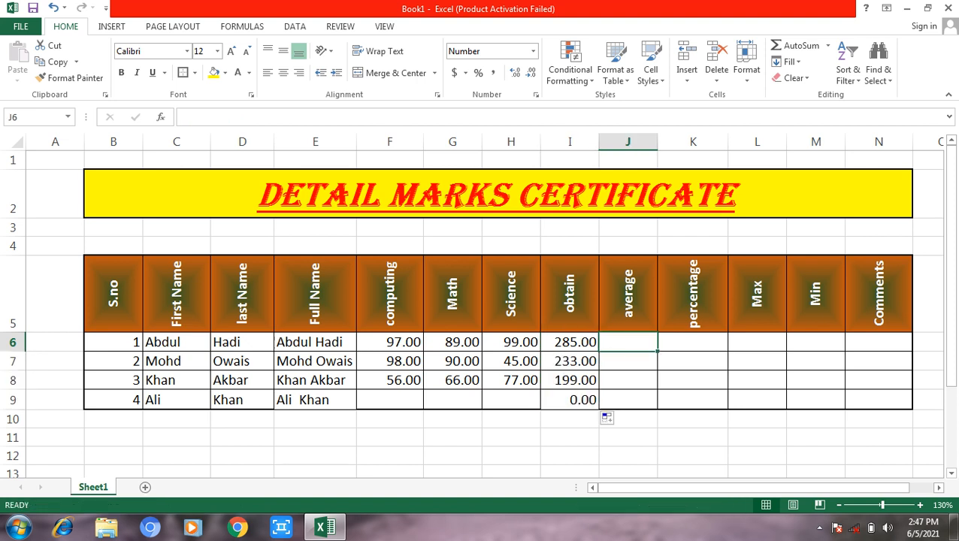
left_click(827, 45)
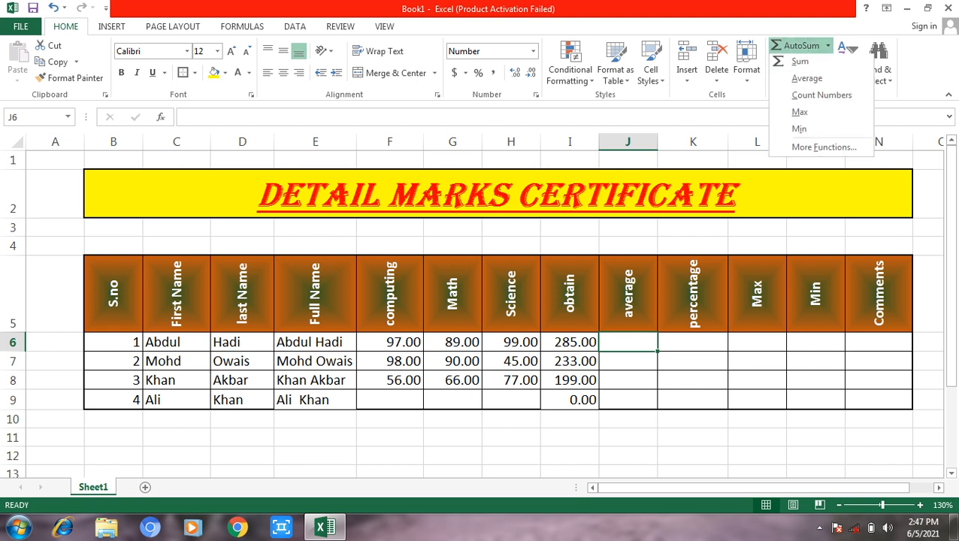
left_click(806, 80)
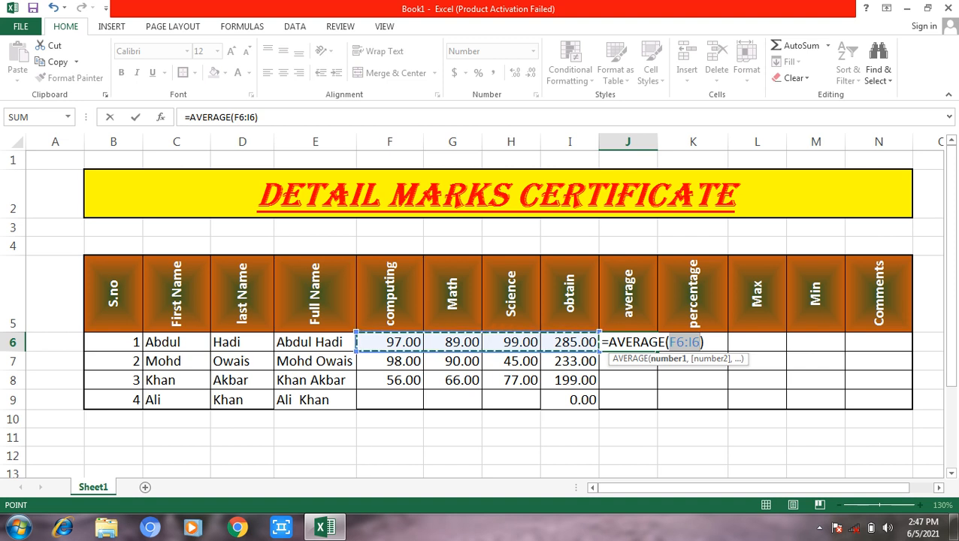
left_click_drag(383, 342, 519, 350)
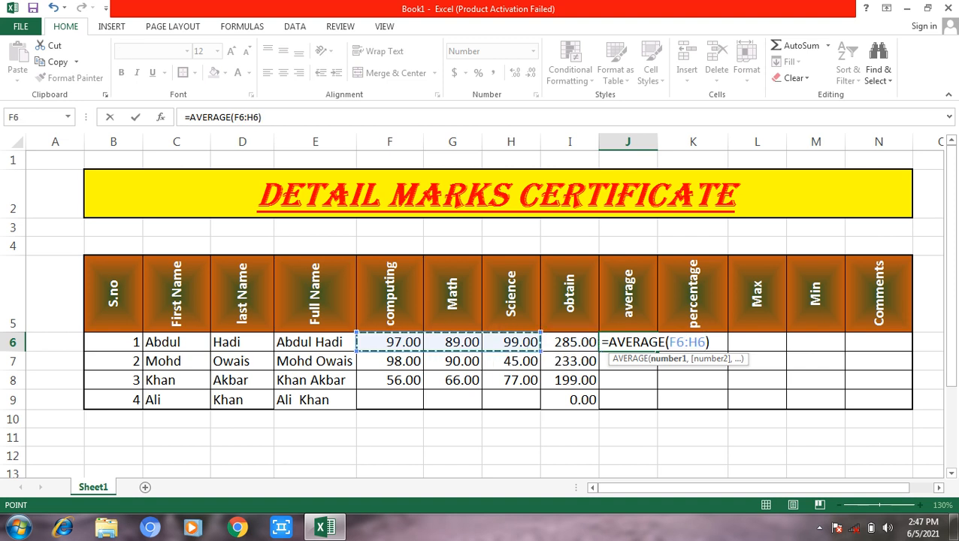
key("Return")
key("Up")
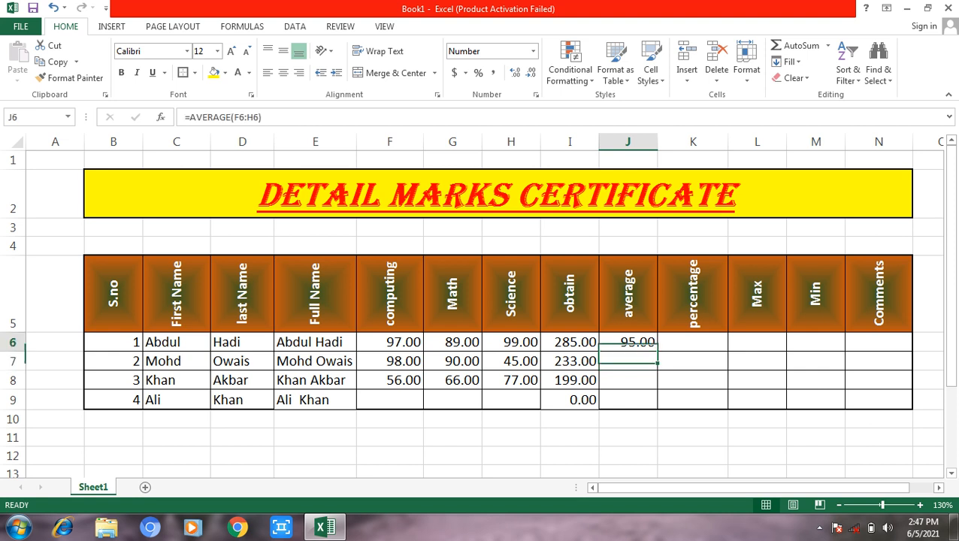
left_click_drag(657, 351, 646, 402)
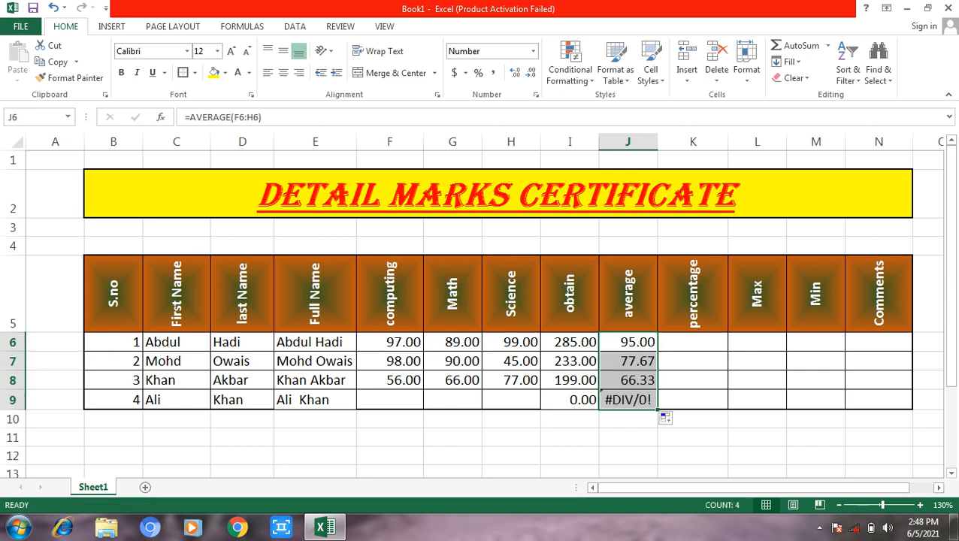
Step: Enter the percentage formula =(I6*100)/300 in K6 and fill it down to K9
left_click(692, 342)
type("=(")
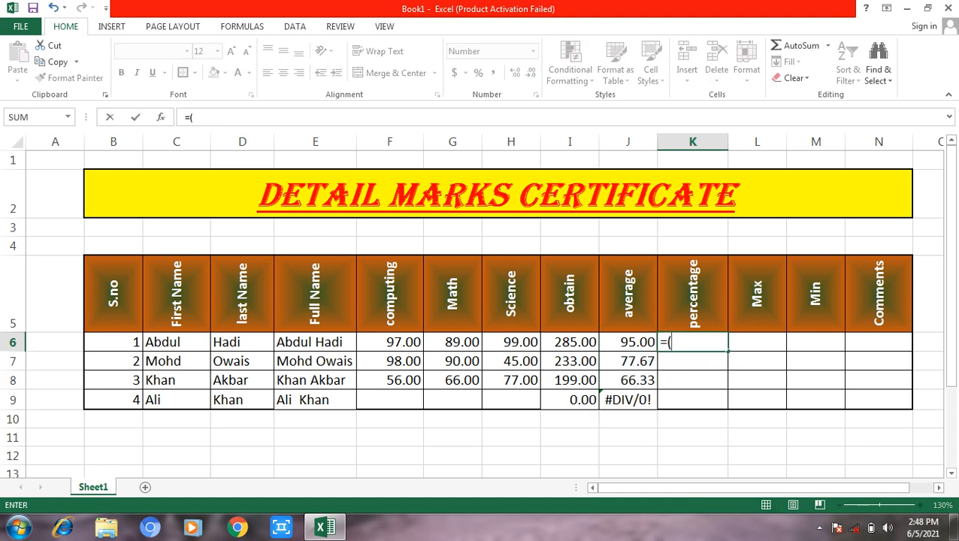
key("Left")
key("Left")
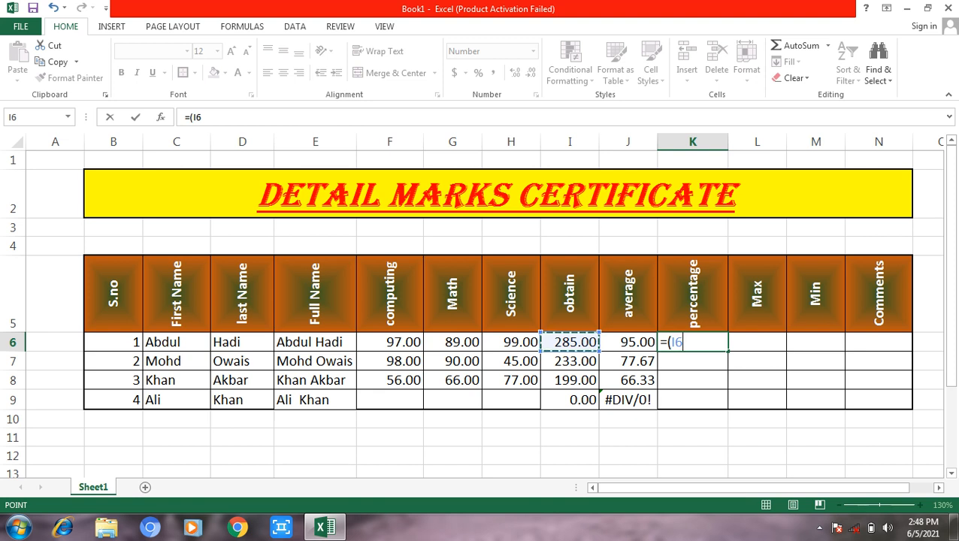
type("*")
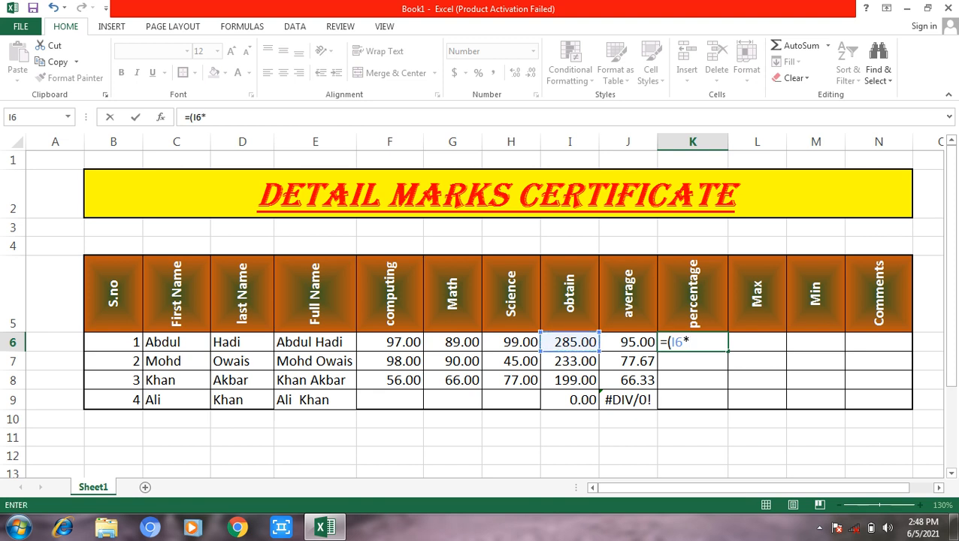
type("100)/300")
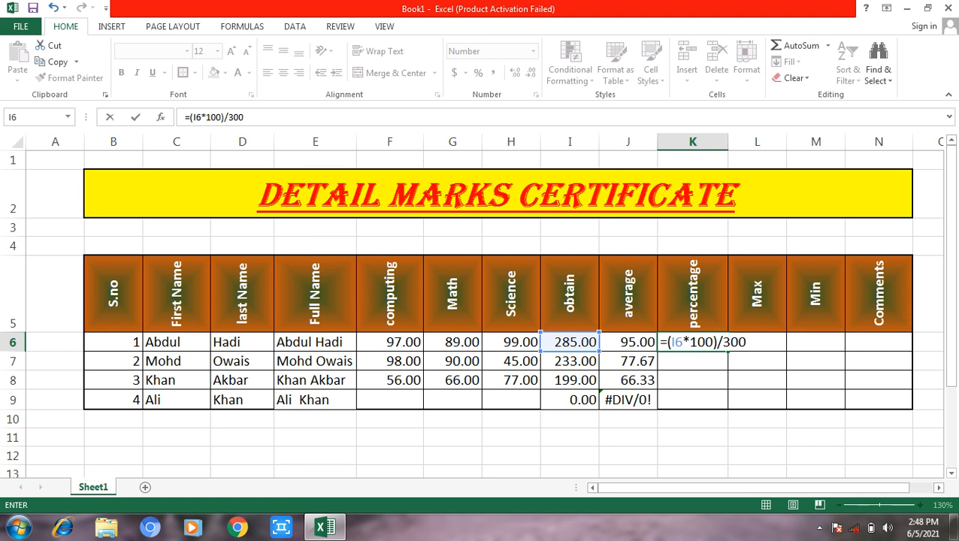
key("Return")
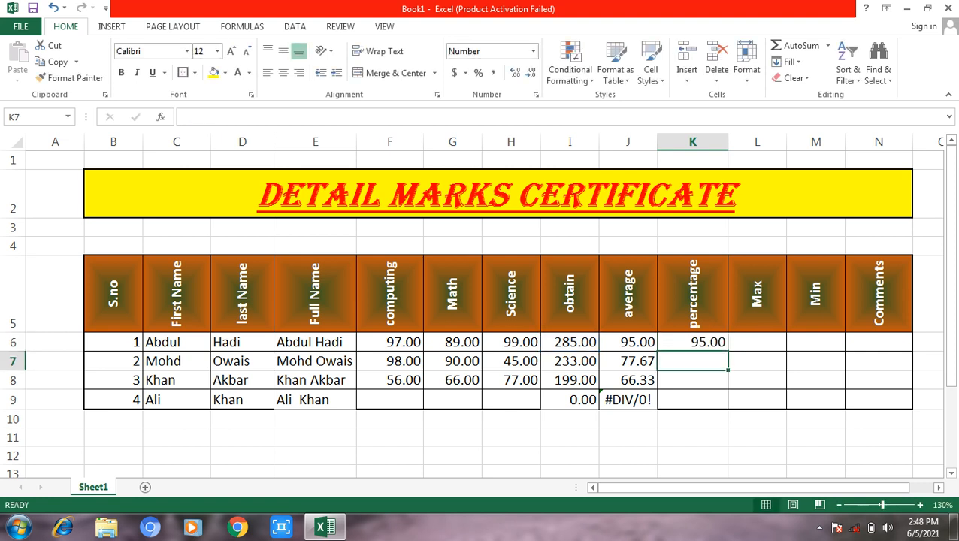
left_click(692, 341)
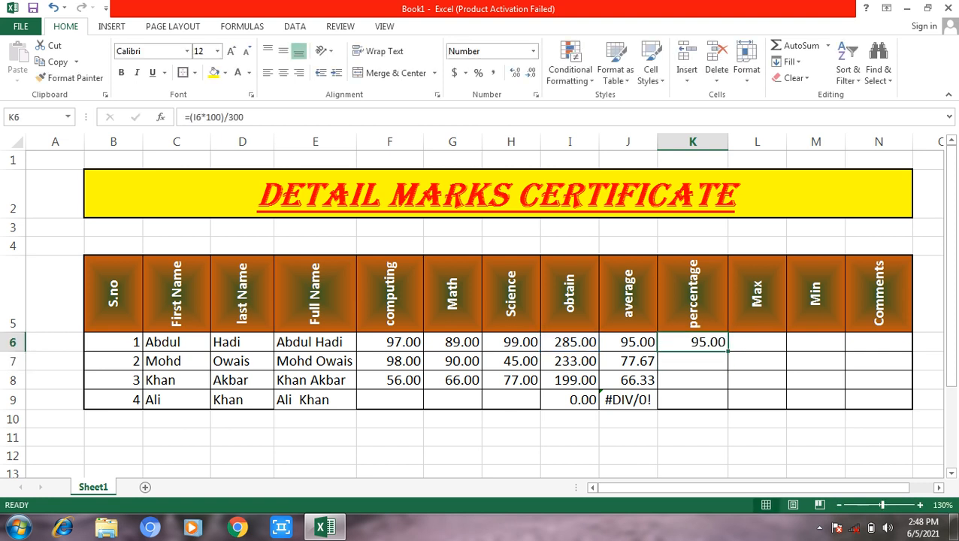
left_click_drag(726, 351, 718, 402)
Step: Find the highest subject mark in L6 with =MAX(F6:H6) and fill the formula down to L9
left_click(757, 342)
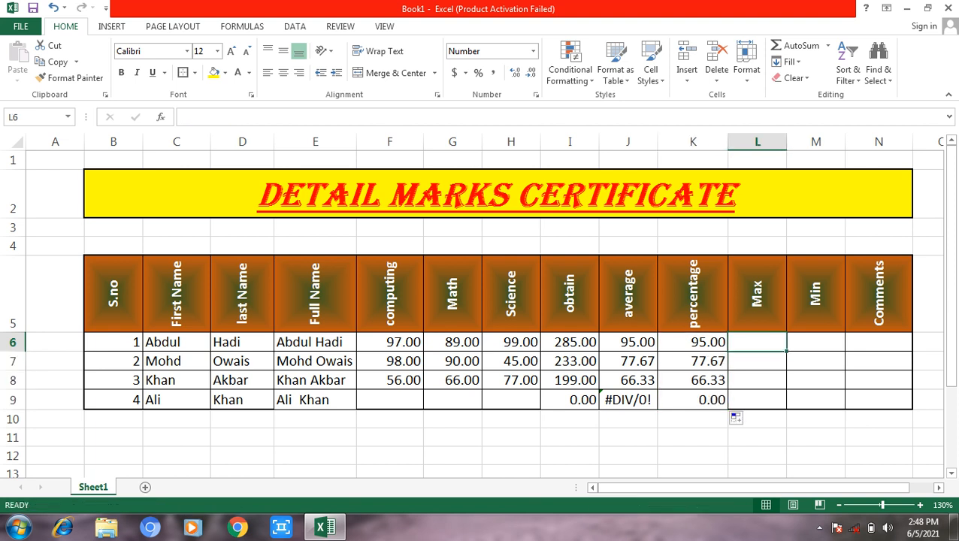
left_click(827, 46)
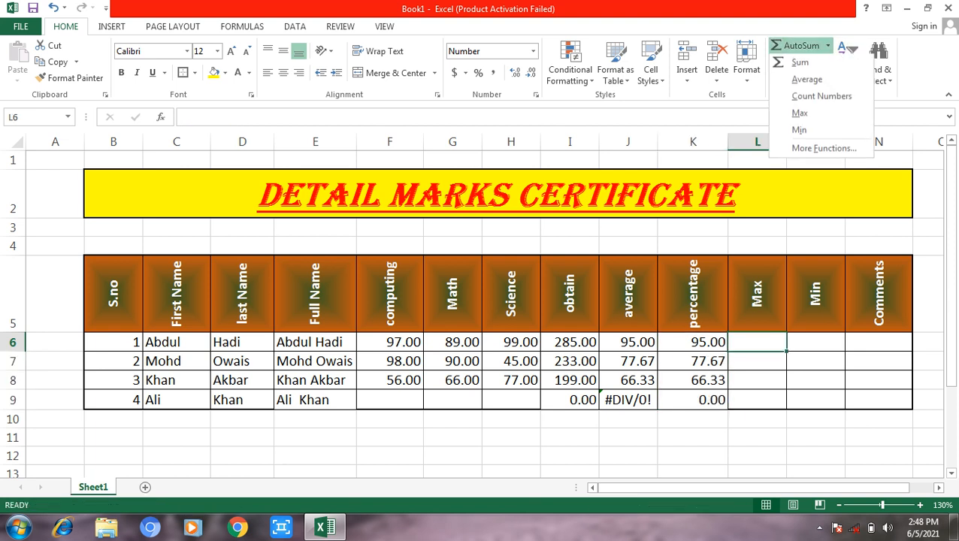
left_click(800, 114)
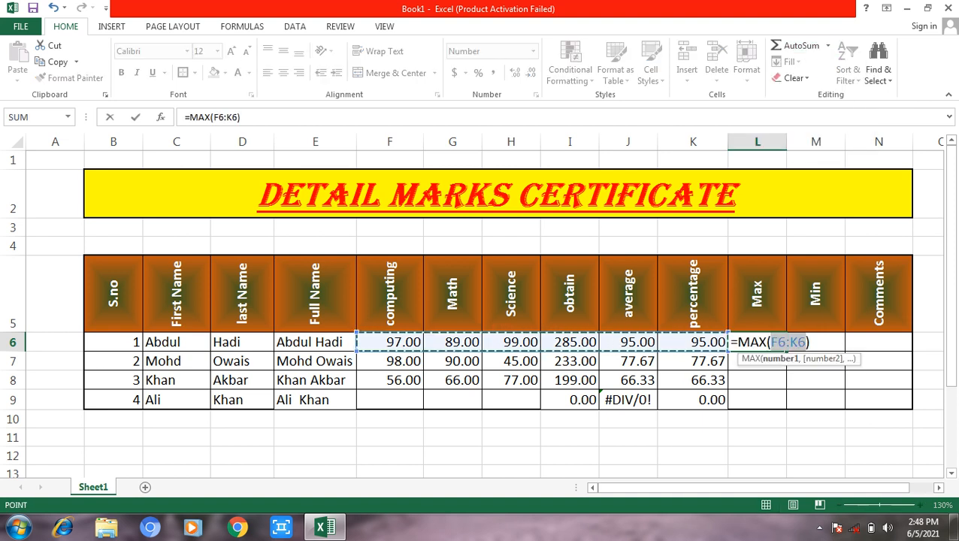
left_click(390, 342)
left_click_drag(390, 342, 511, 360)
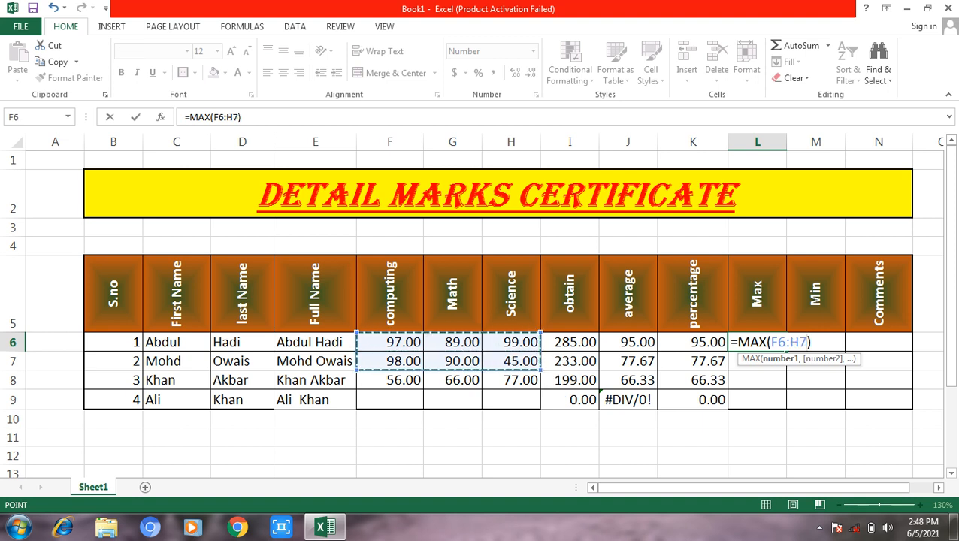
left_click(390, 342)
left_click_drag(390, 342, 511, 343)
key("Return")
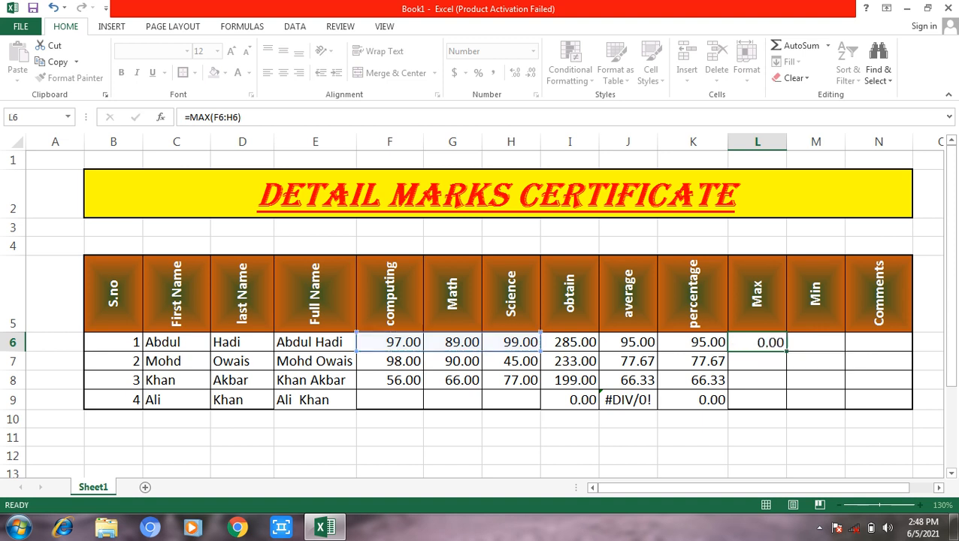
left_click(757, 342)
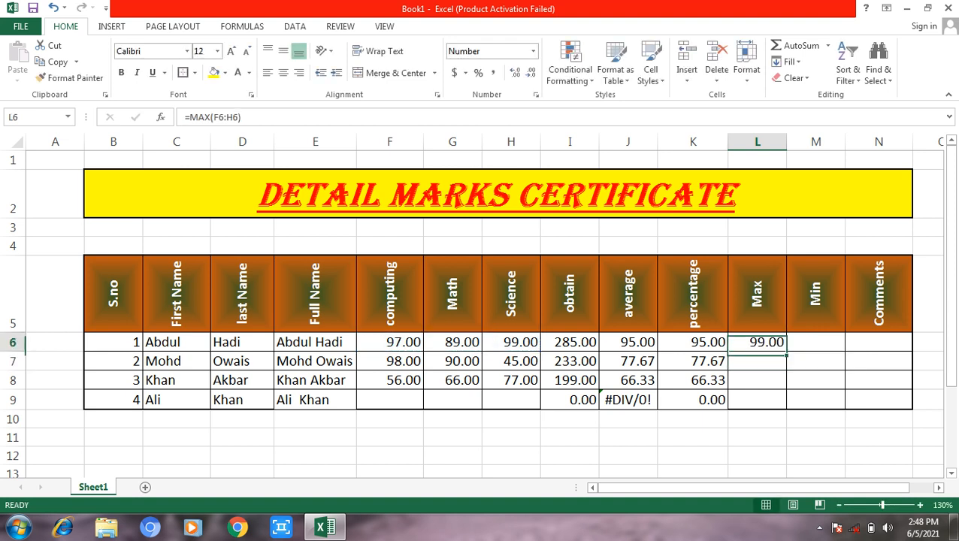
left_click_drag(786, 350, 783, 409)
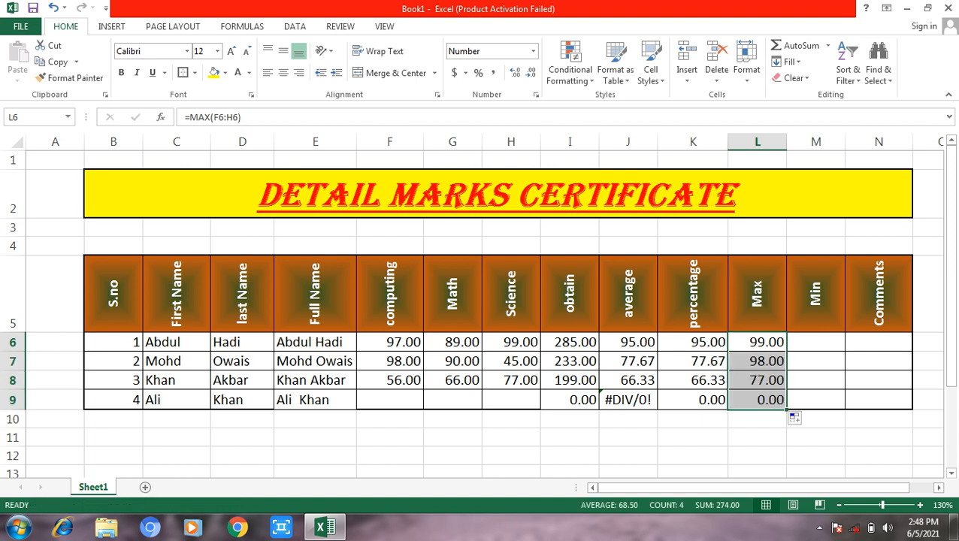
Step: Find the lowest subject mark in M6 with =MIN(F6:H6) and fill the formula down to M9
left_click(816, 342)
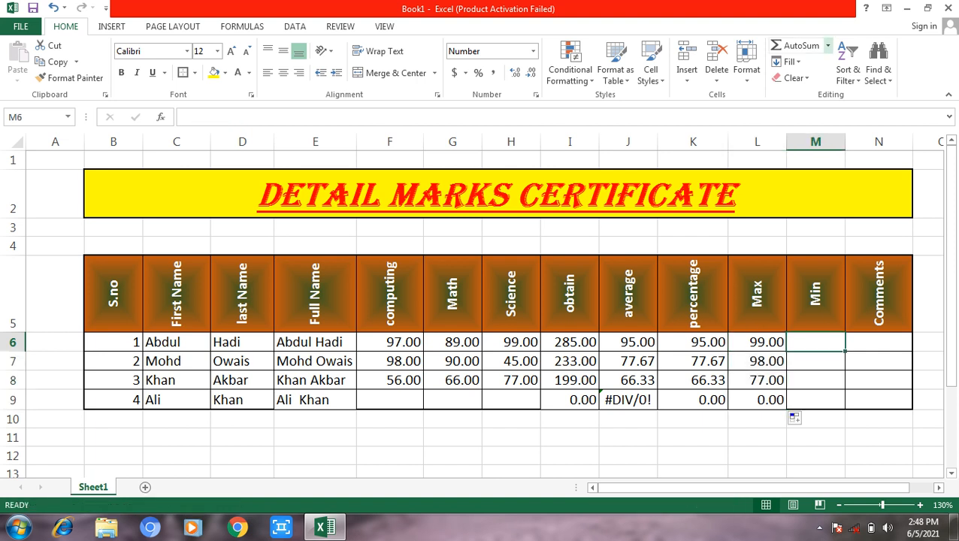
left_click(828, 45)
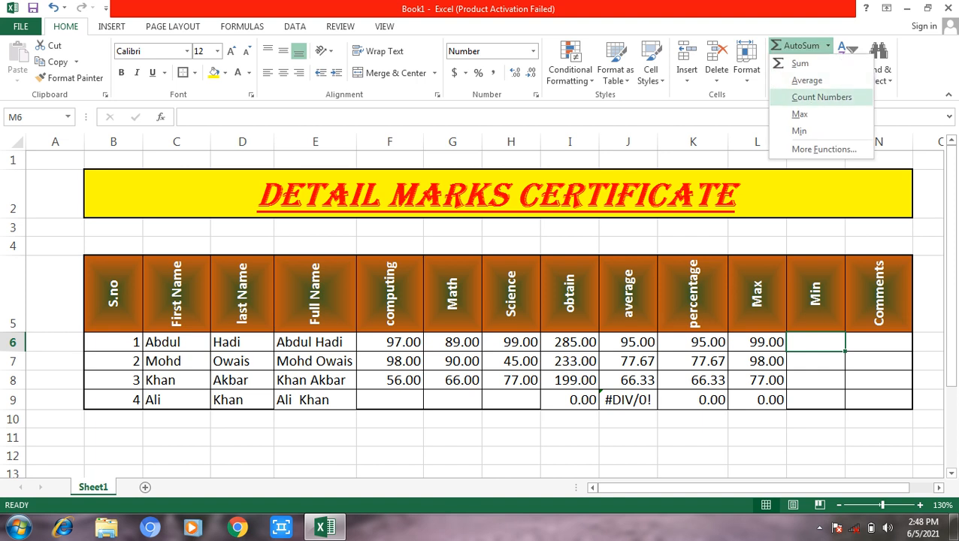
left_click(798, 131)
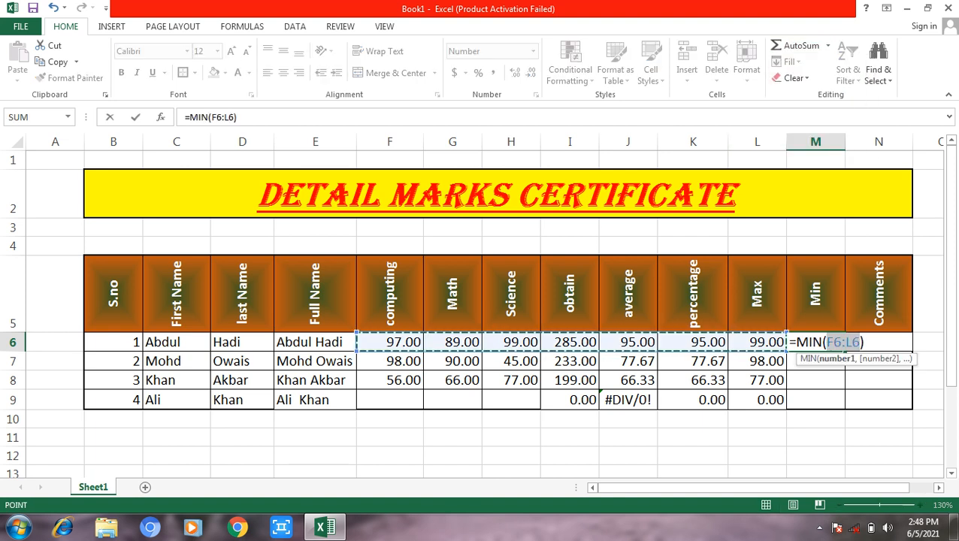
left_click_drag(391, 342, 541, 350)
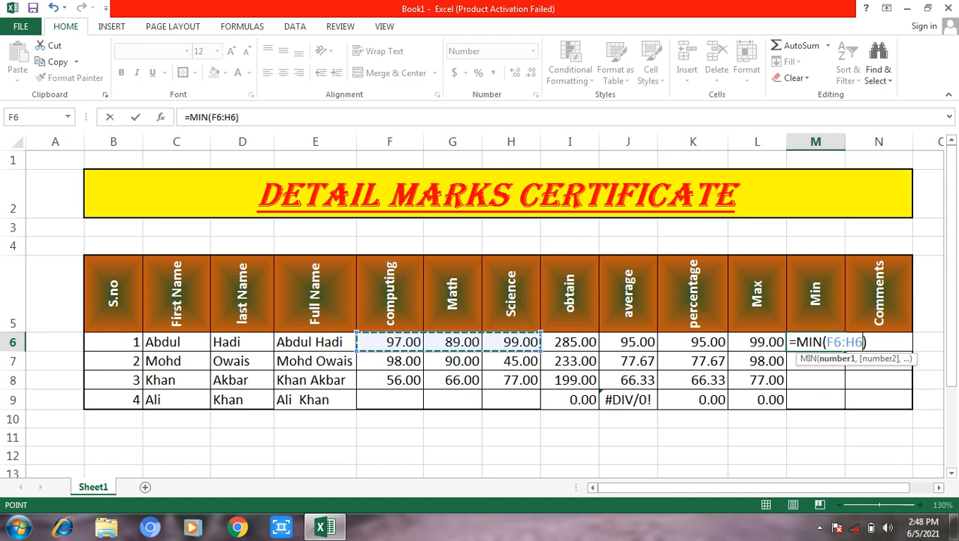
key("Return")
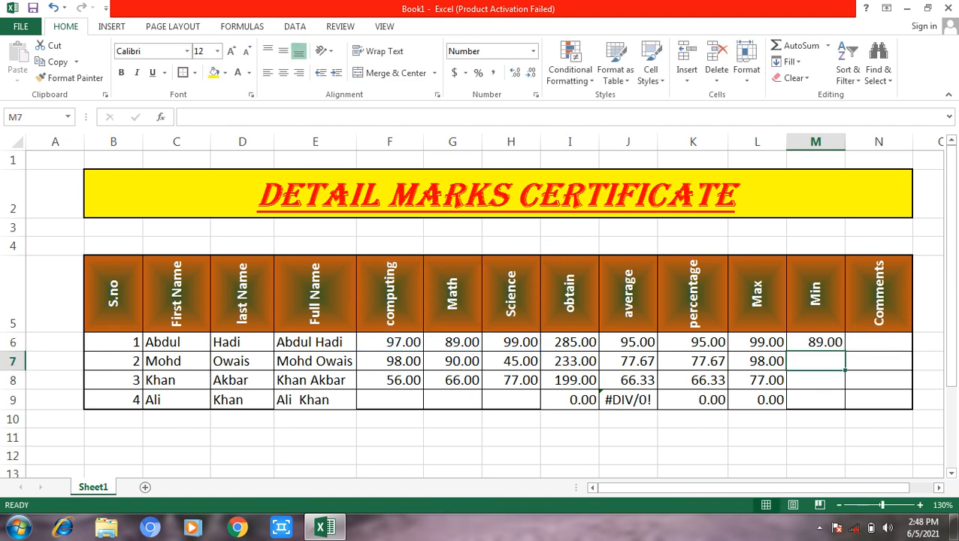
left_click(815, 341)
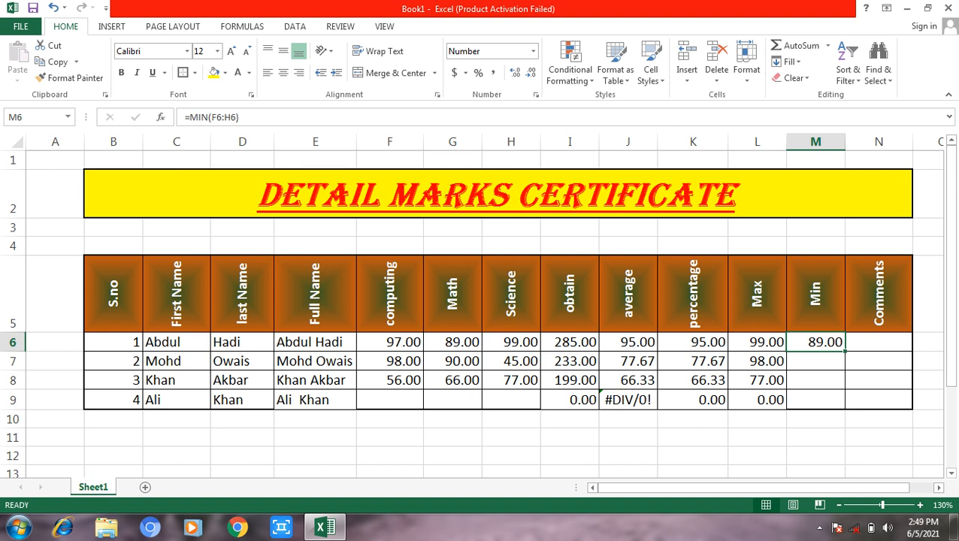
left_click_drag(844, 350, 843, 405)
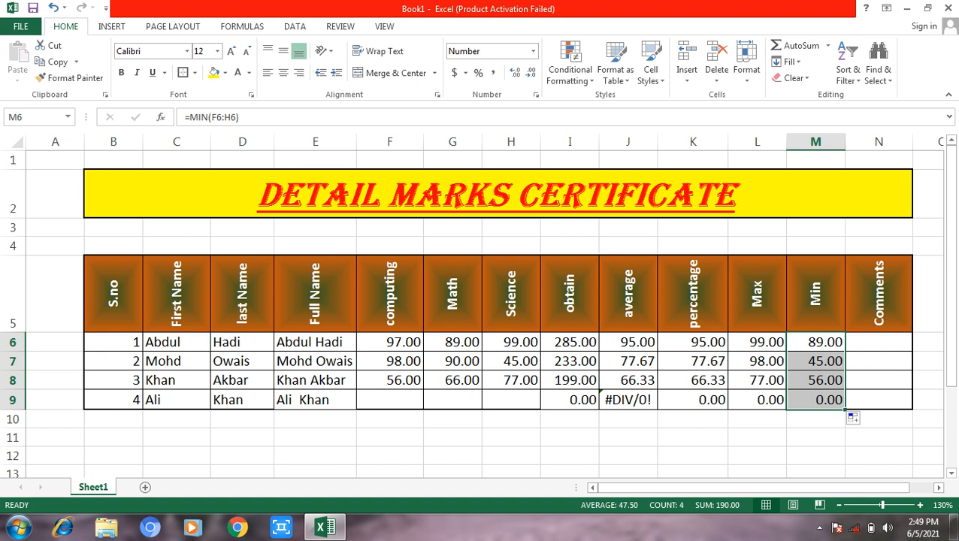
Step: Enter the fourth student's marks in row 9: 45 for computing, 30 for Math and 34 for Science
left_click(390, 400)
type("45")
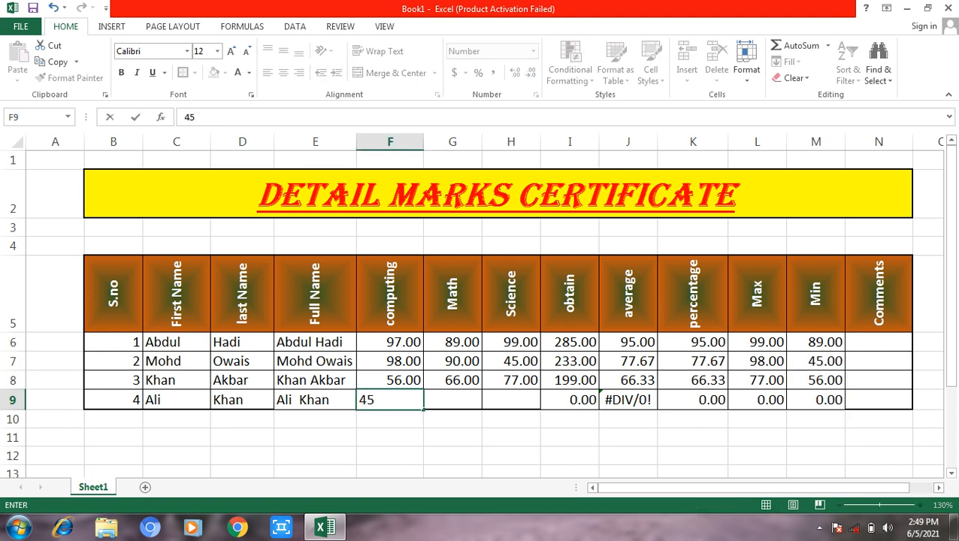
key("Tab")
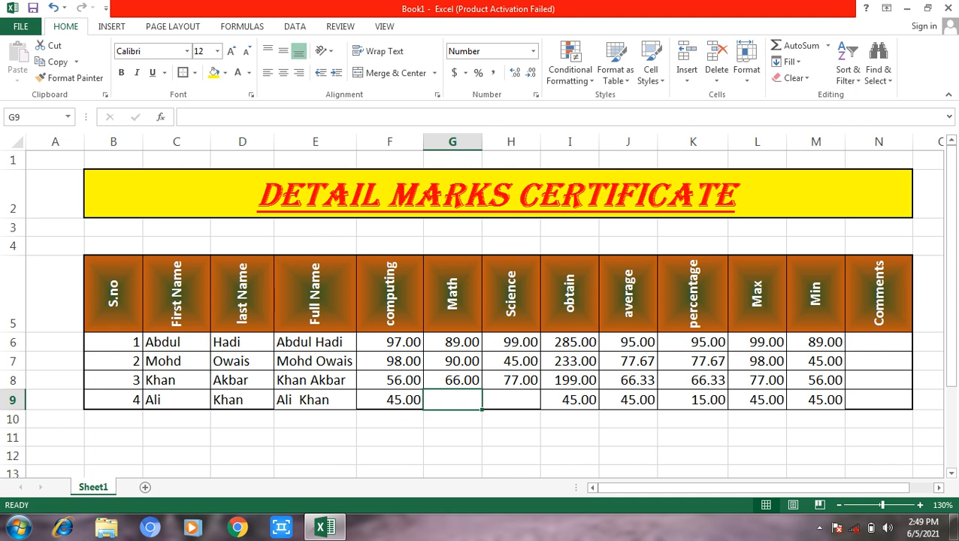
type("30")
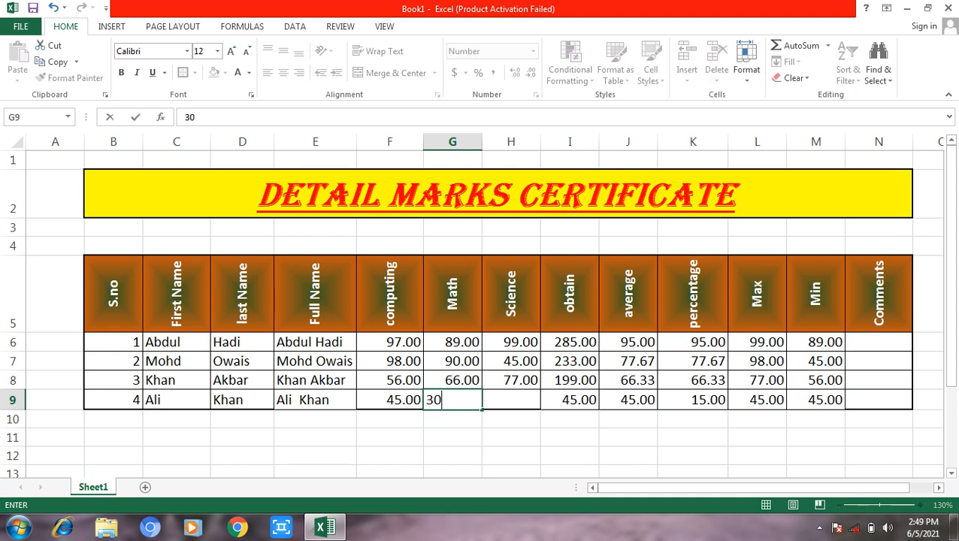
key("Tab")
type("34")
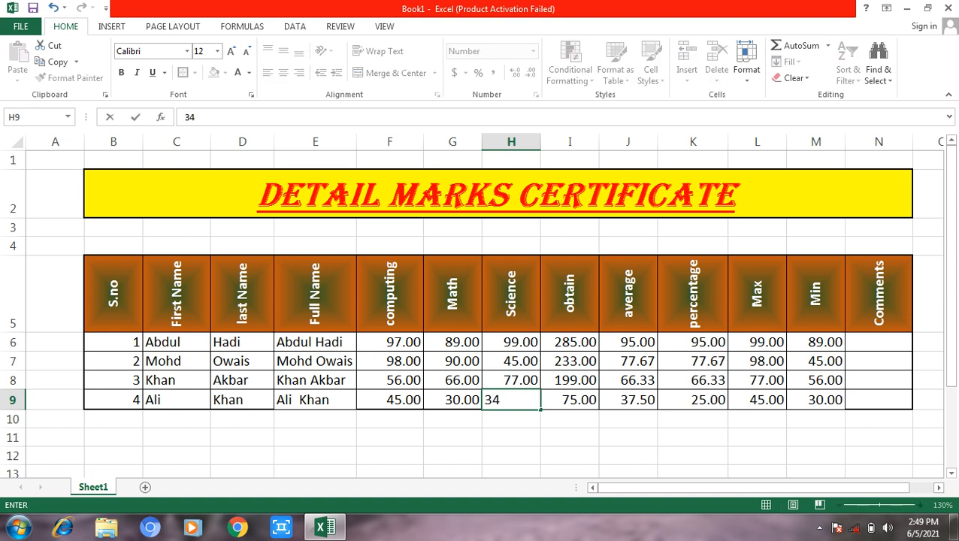
key("Tab")
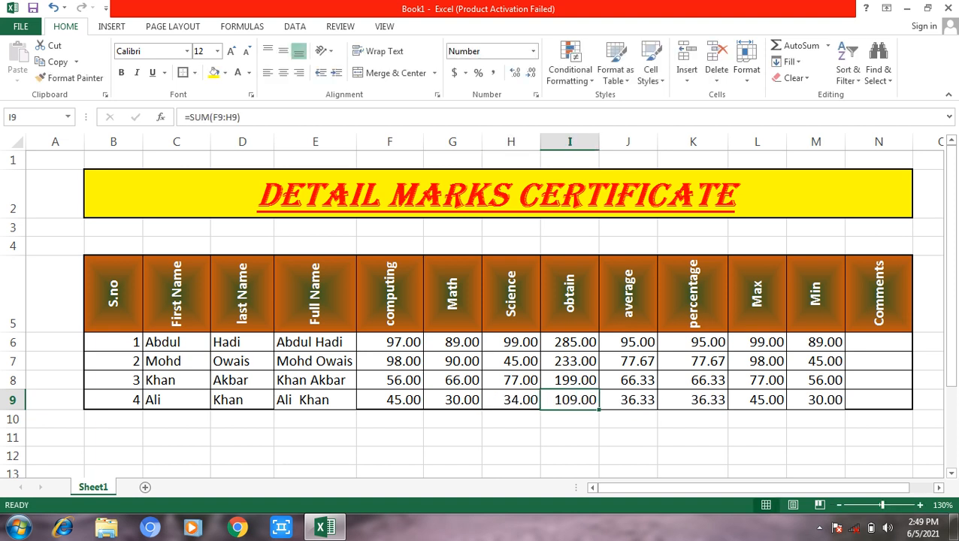
Step: Enter the comment formula =IF(K6>=50,"GOOD","POOR") in N6 and fill it down to N9
left_click(878, 342)
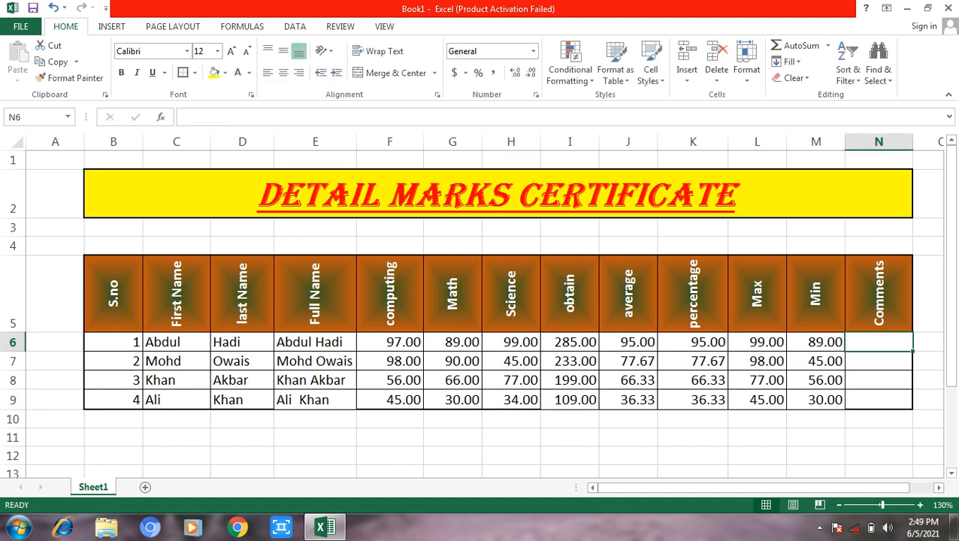
type("=if(")
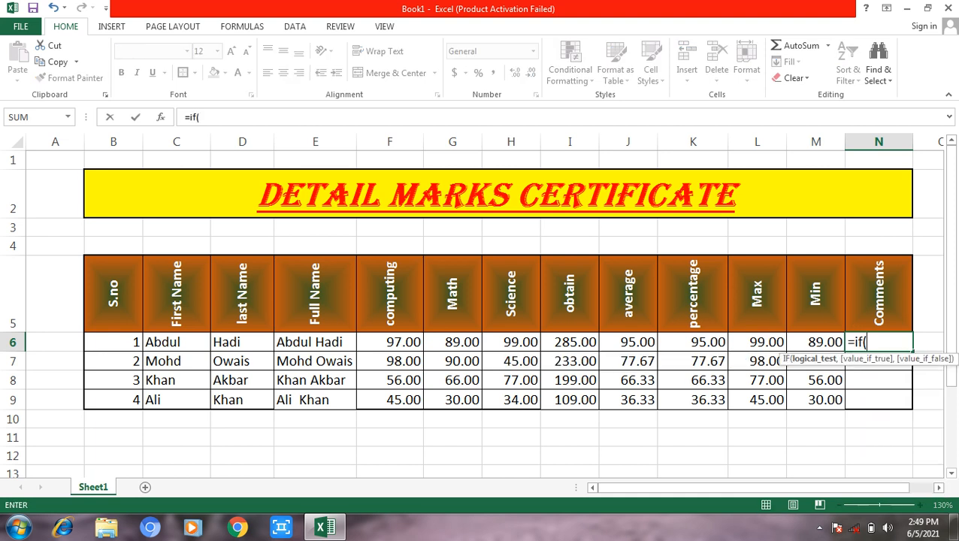
left_click(692, 342)
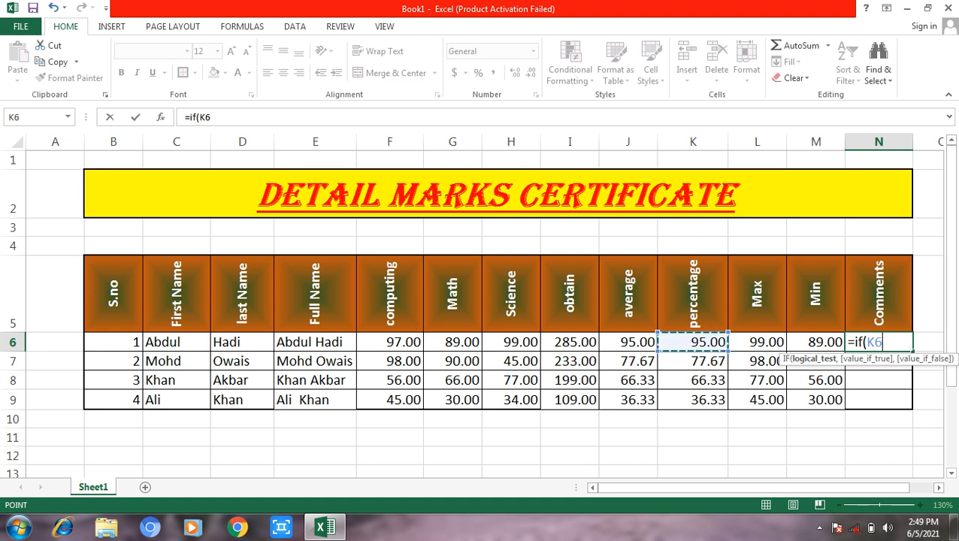
type(">=")
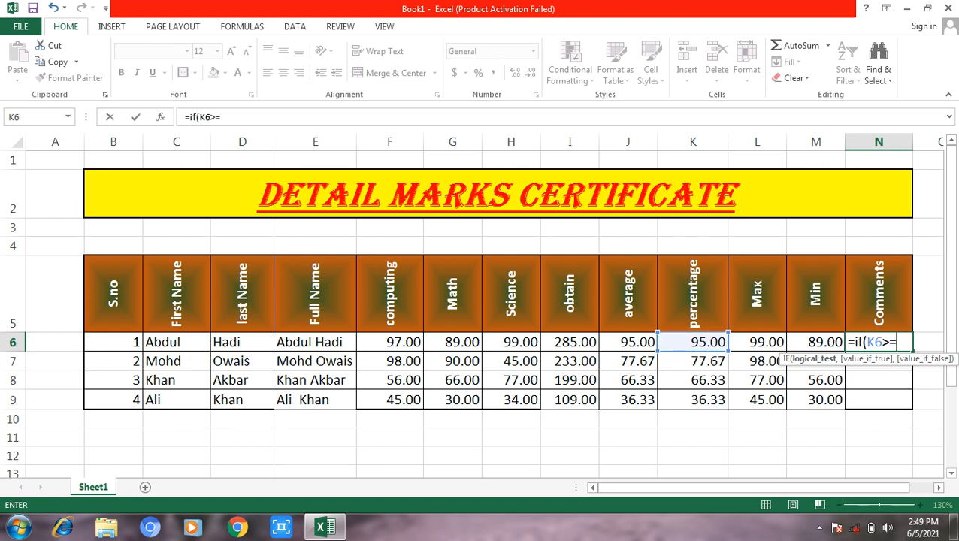
type("50,\"GOO")
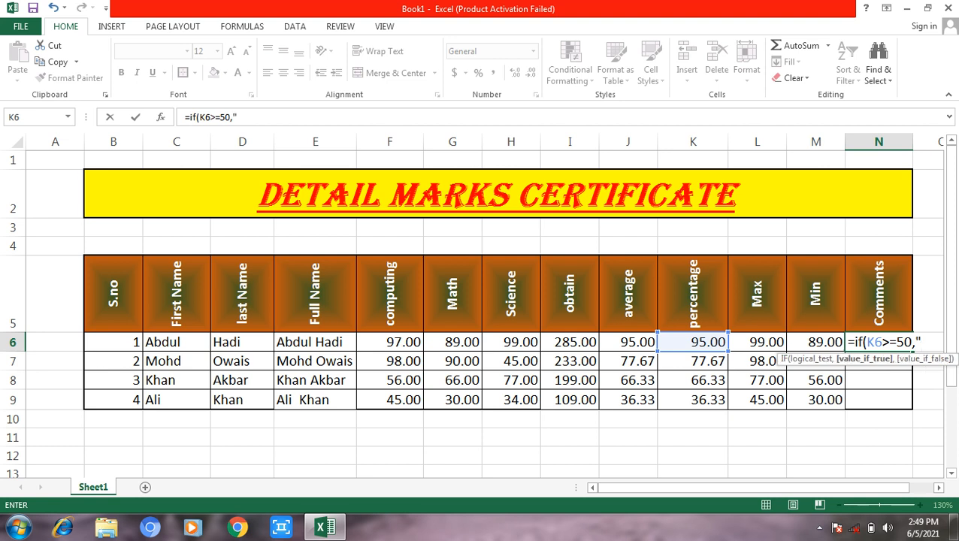
type("D")
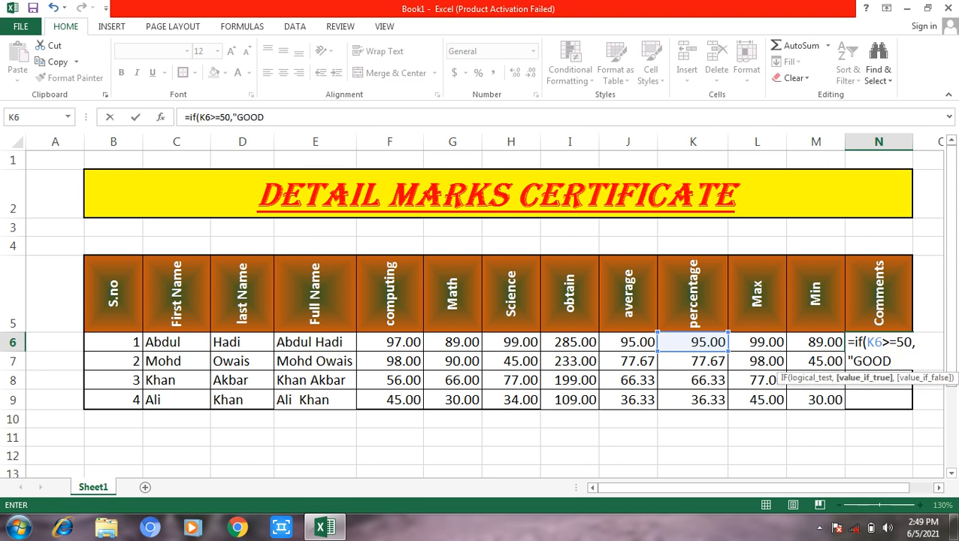
type("\",")
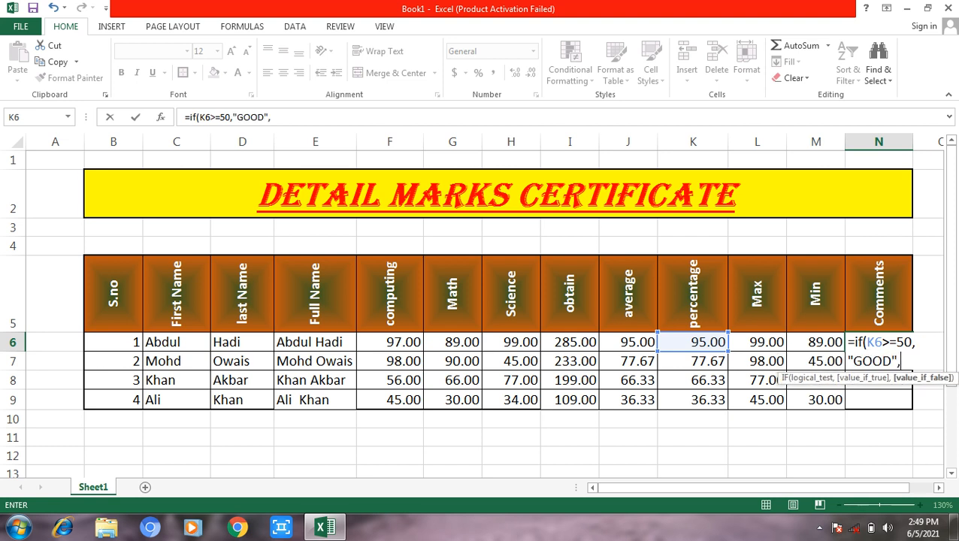
type("\"POOR")
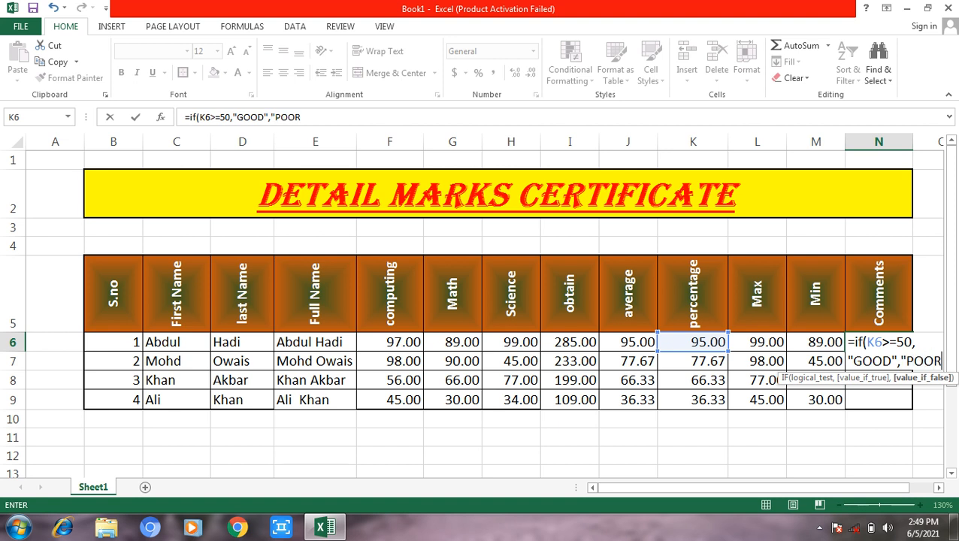
type("\"")
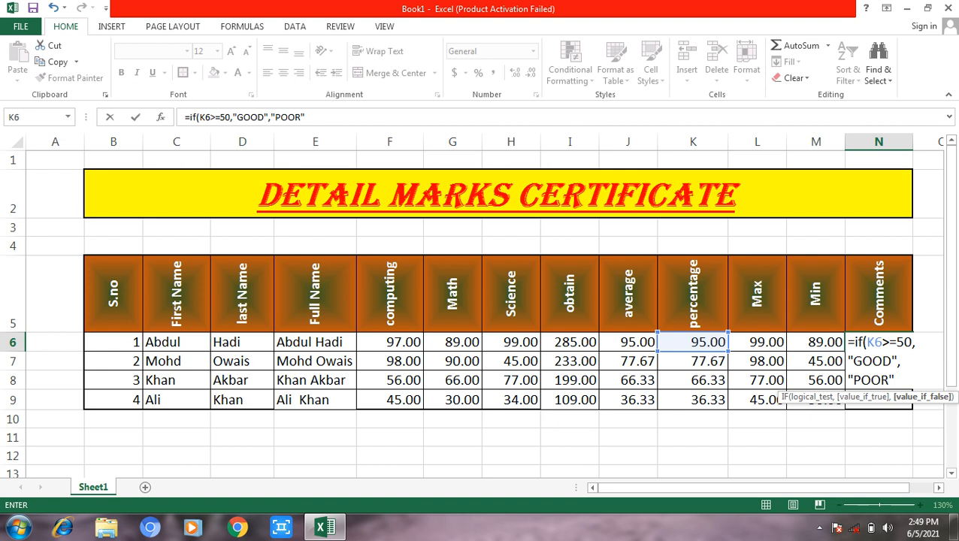
type(")")
key("Return")
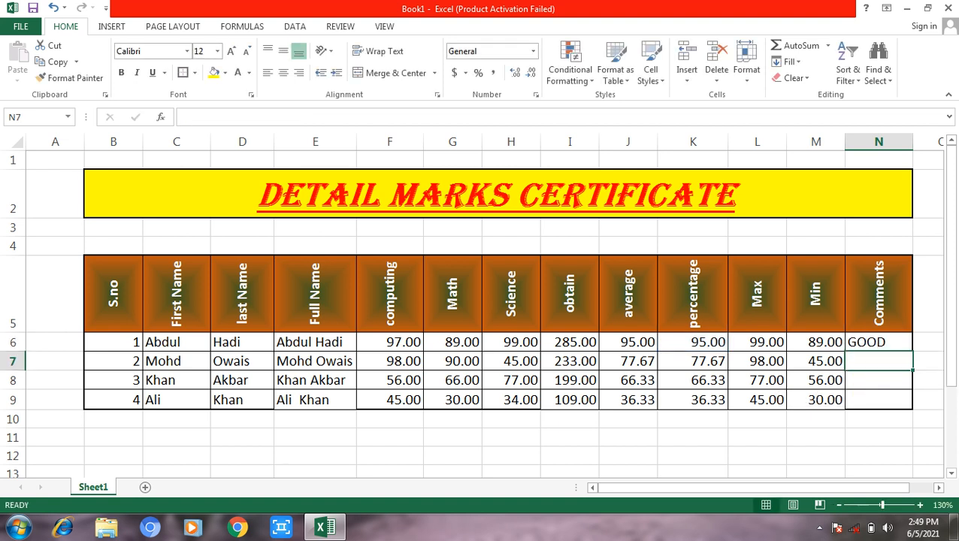
left_click(878, 343)
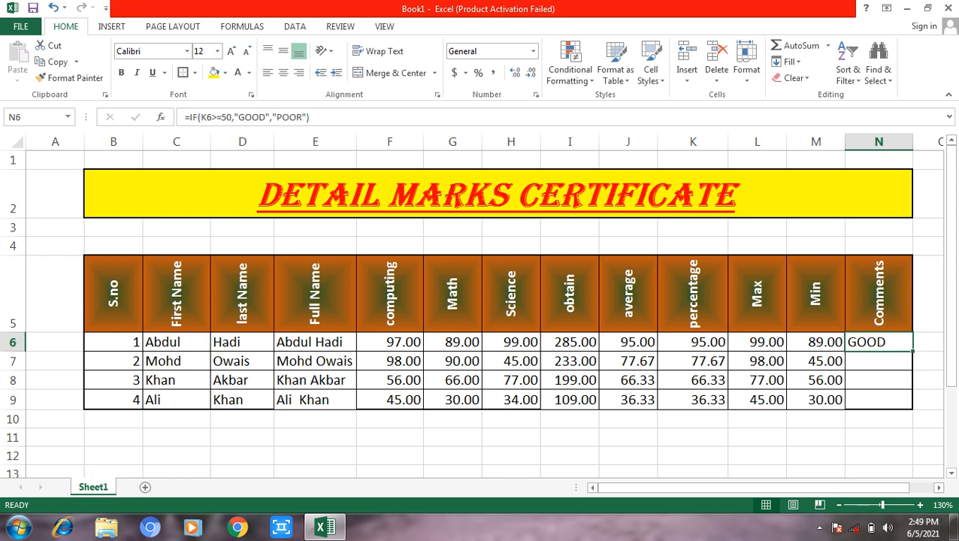
left_click_drag(912, 351, 901, 399)
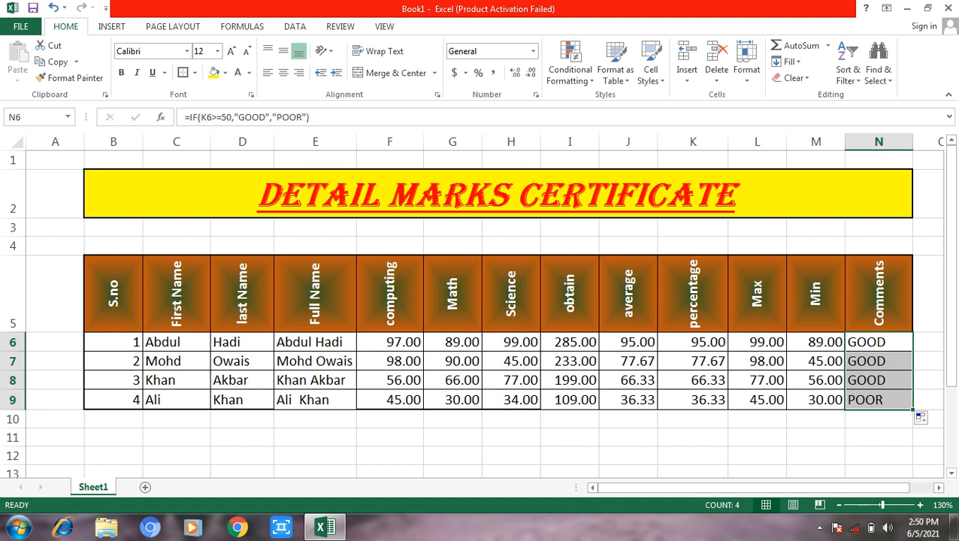
Step: Change the first student's marks in row 6 to 45 for computing, 45 for Math and 44 for Science
left_click(390, 343)
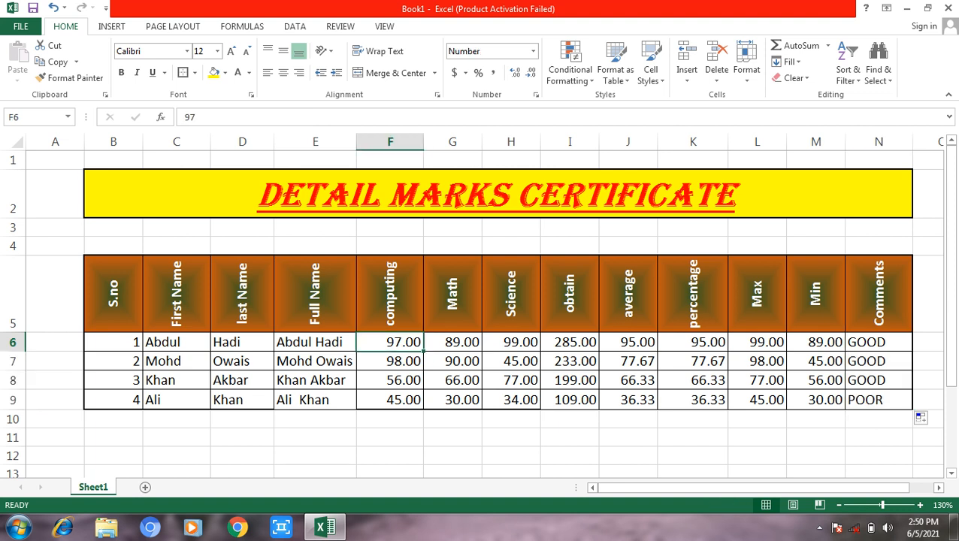
type("45")
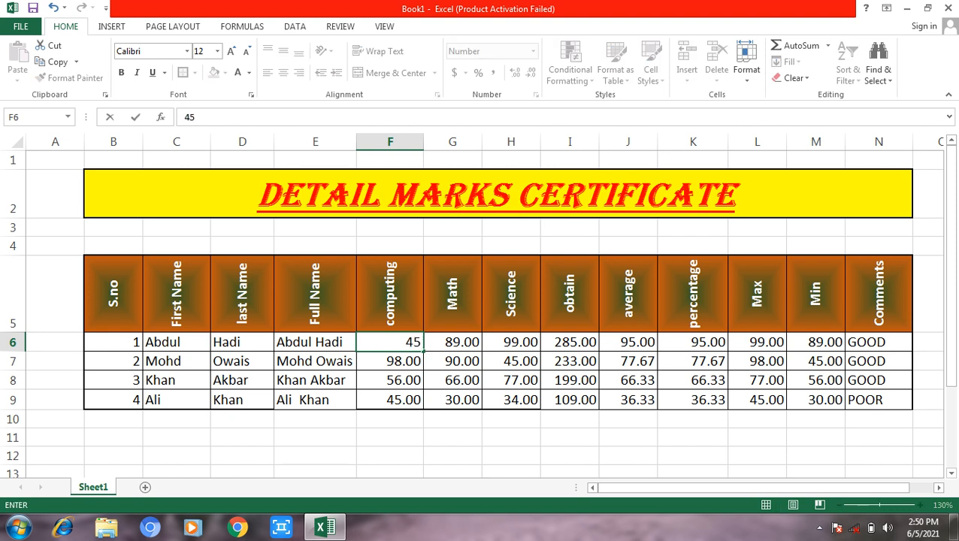
key("Tab")
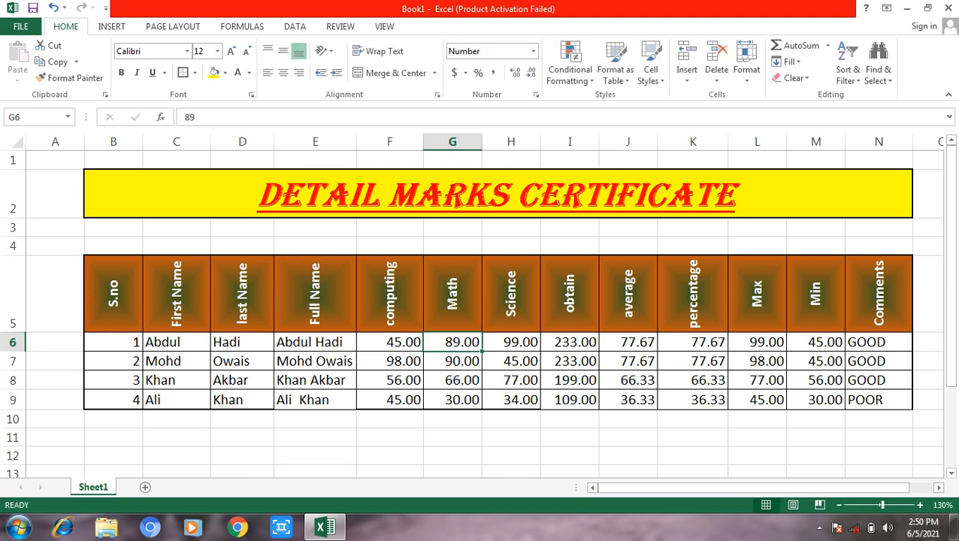
type("45")
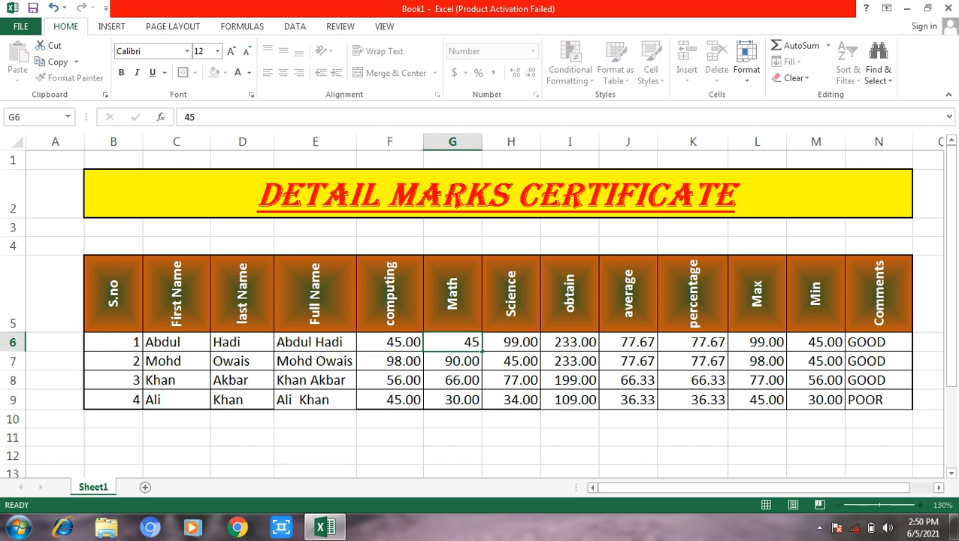
key("Tab")
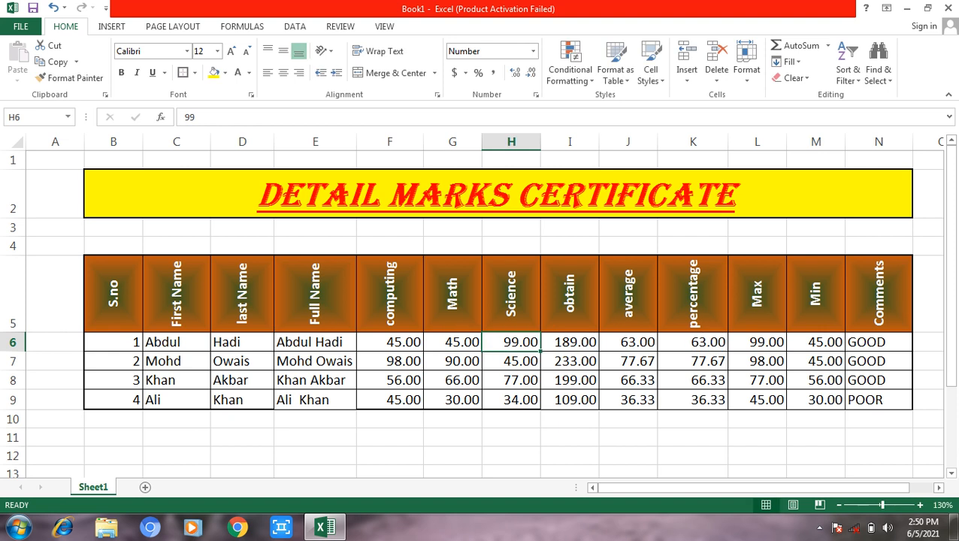
type("44")
key("Return")
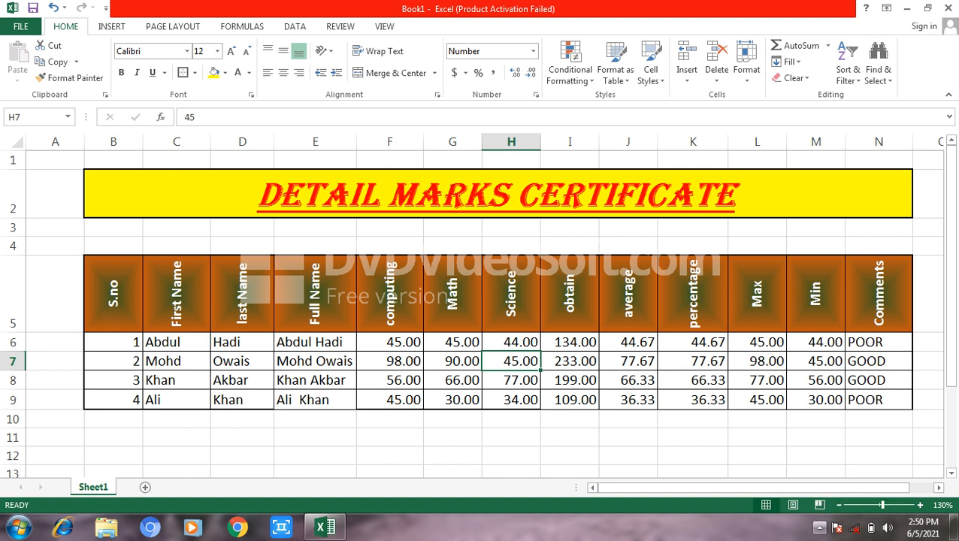
left_click(819, 526)
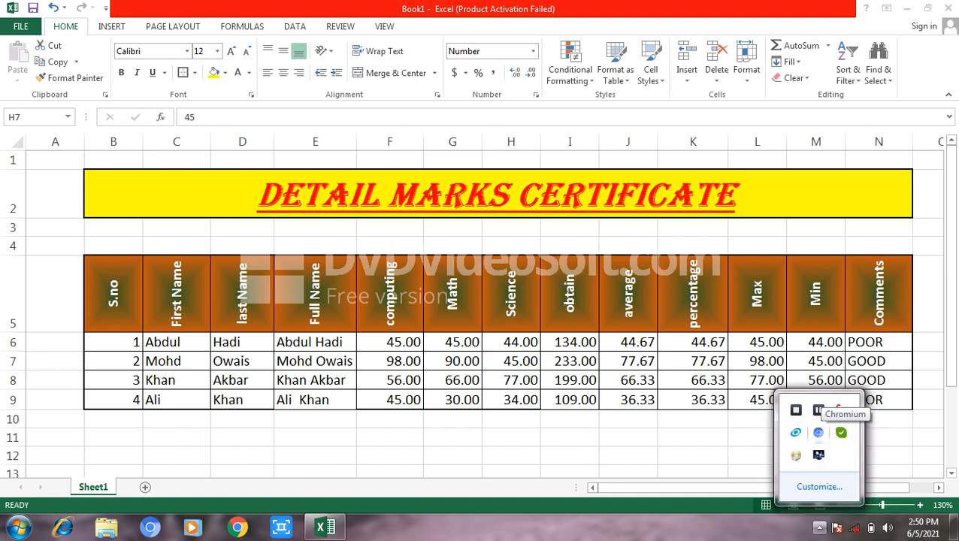
mouse_move(818, 410)
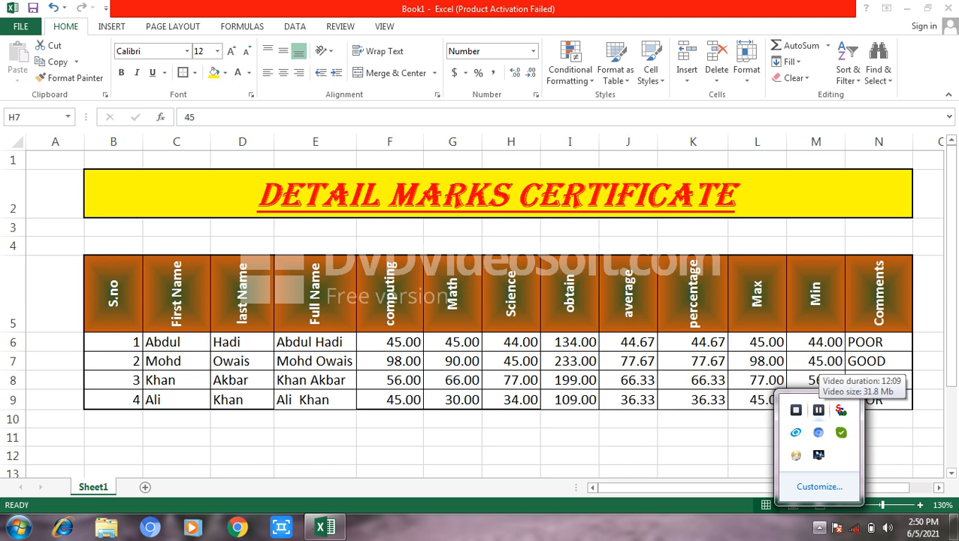